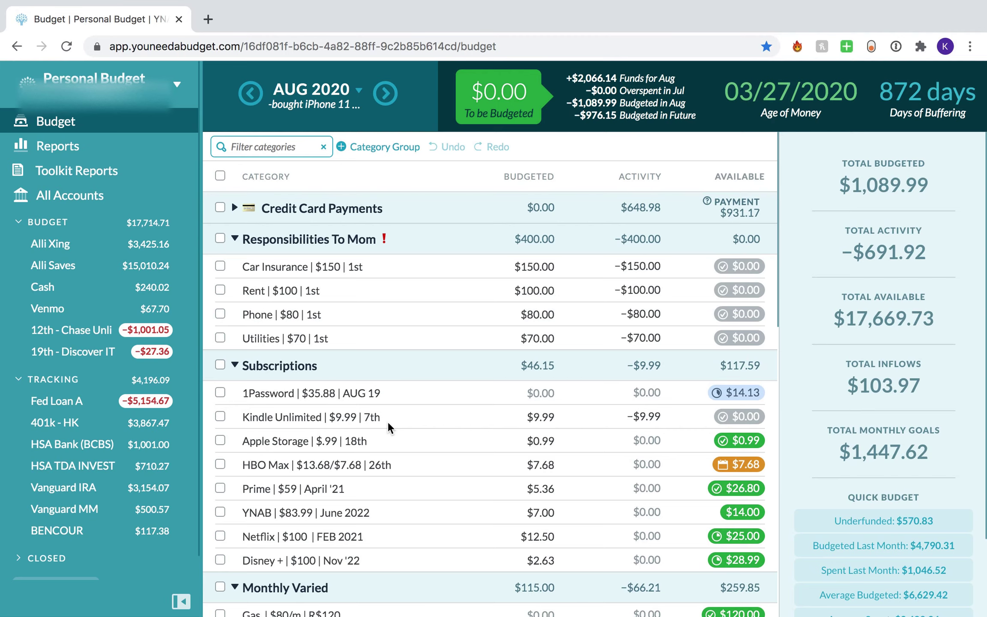
# Review the August transactions behind the Electronics category's activity and close the transaction list
pyautogui.scroll(3, 387, 423)
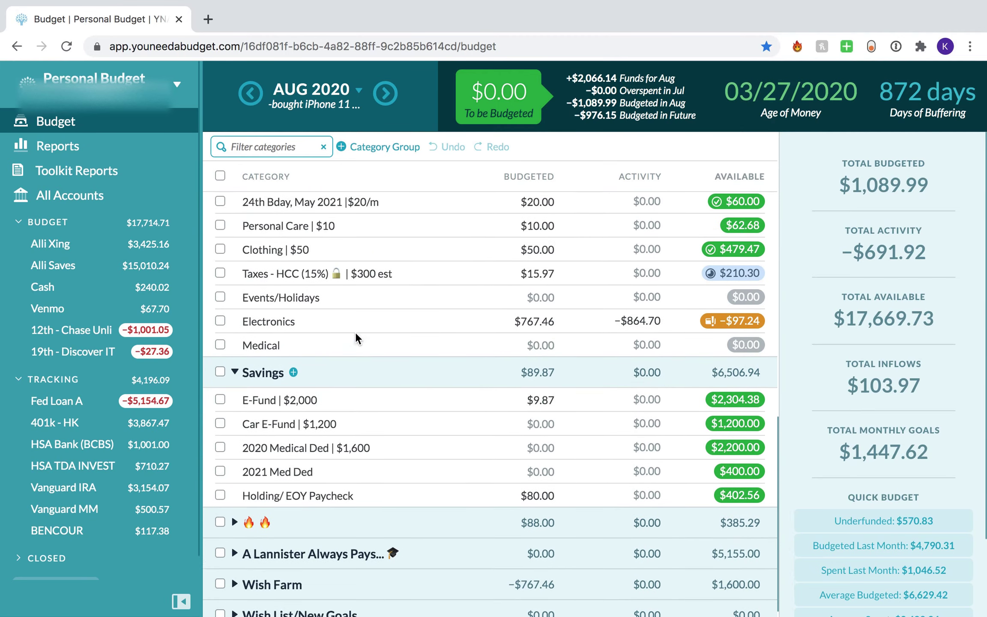
pyautogui.click(381, 391)
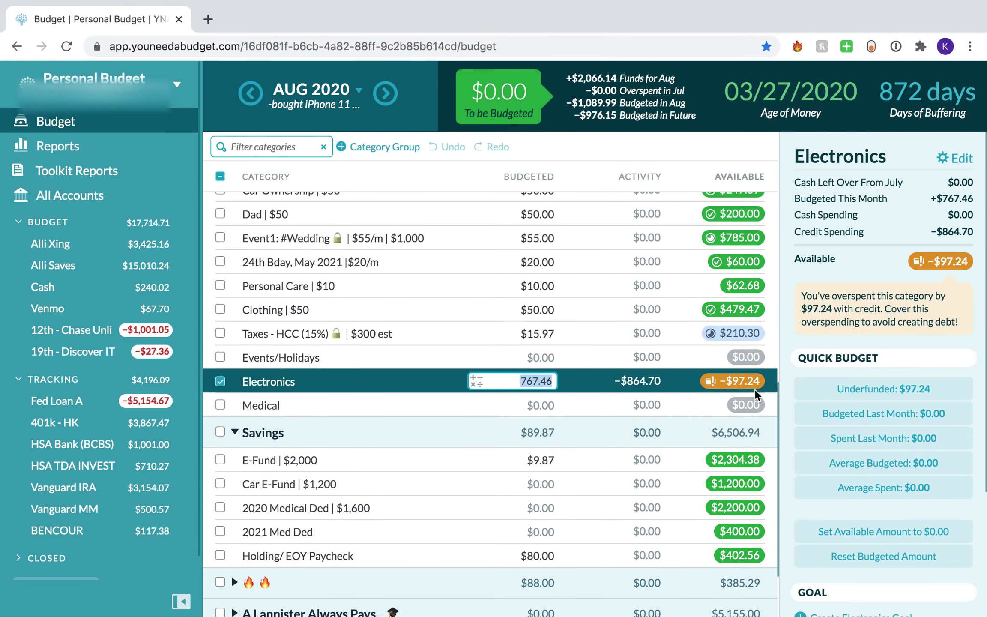
pyautogui.click(646, 382)
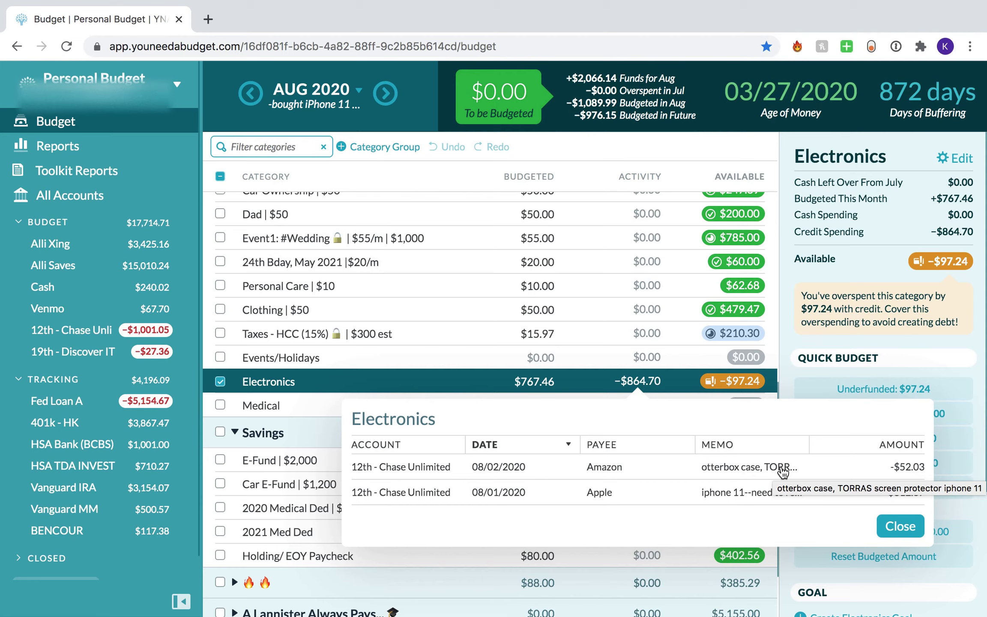
pyautogui.click(908, 529)
pyautogui.click(524, 401)
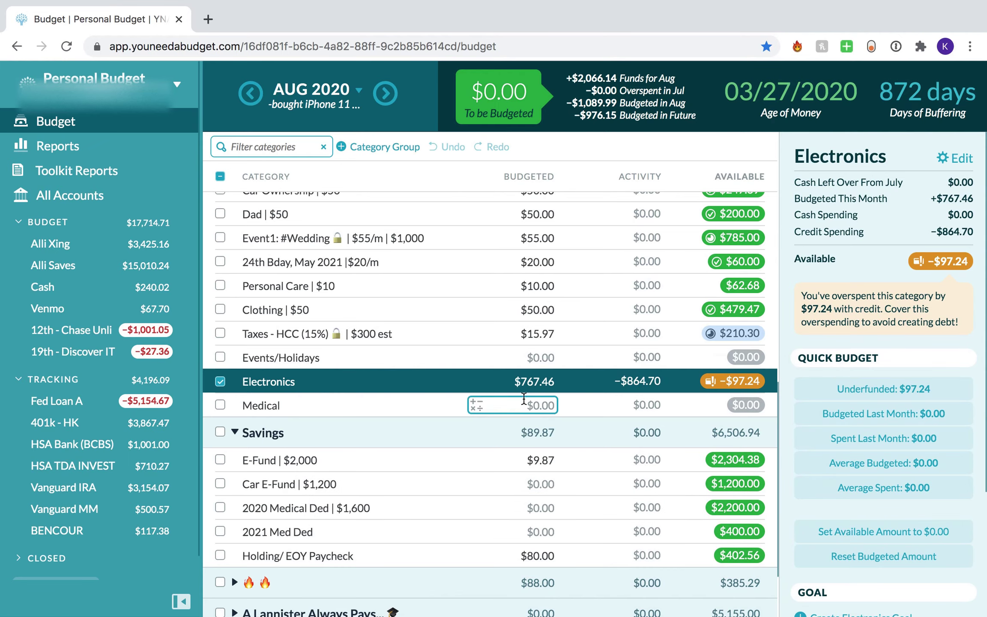
# Expand the Wish Farm group and inspect the budget details of the iPhone 11 category
pyautogui.scroll(-3, 270, 370)
pyautogui.click(234, 541)
pyautogui.scroll(-3, 234, 544)
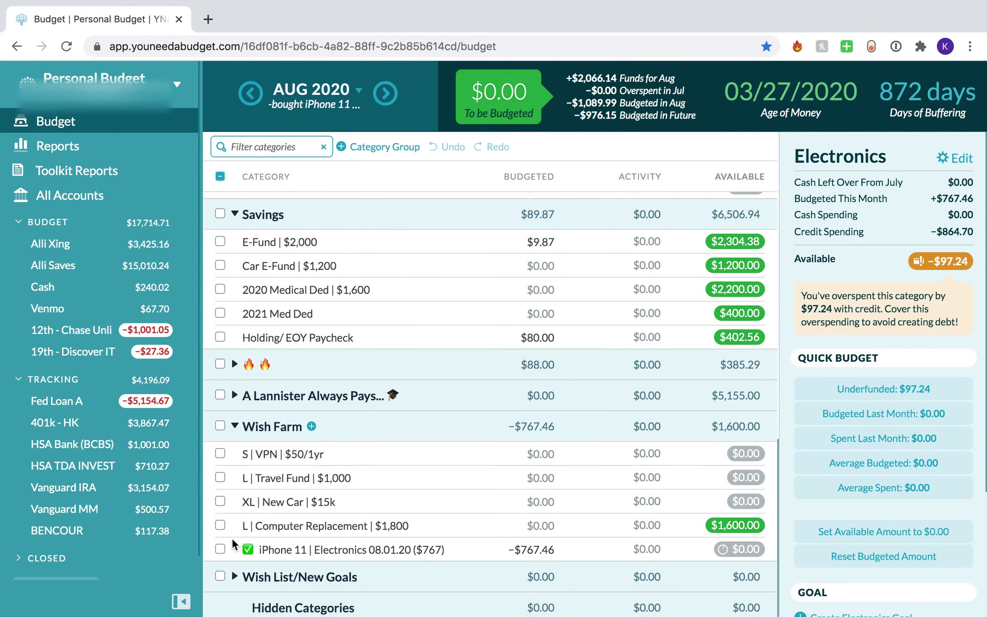
pyautogui.click(514, 551)
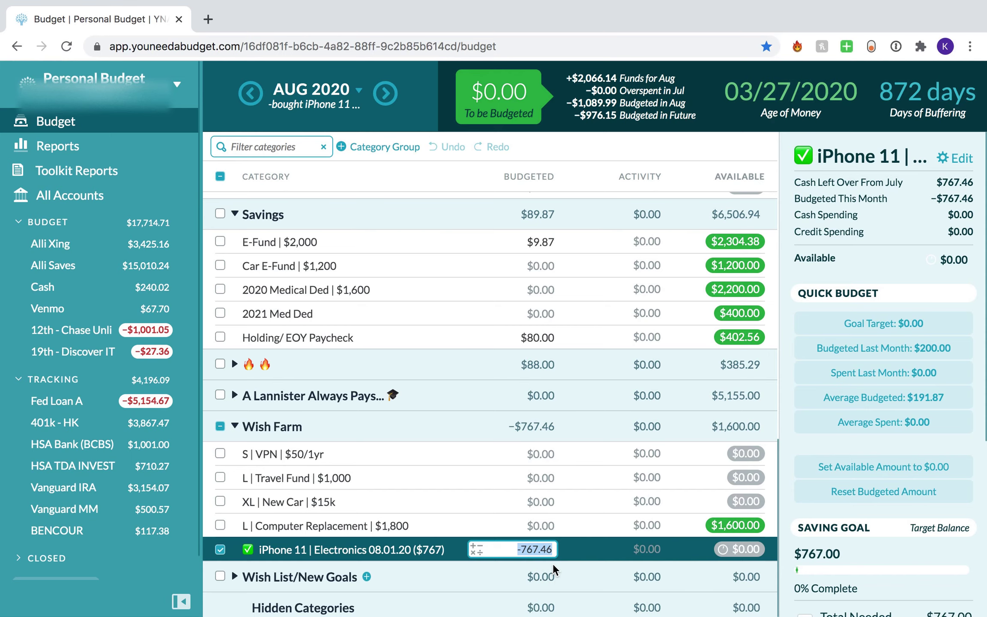
pyautogui.click(220, 550)
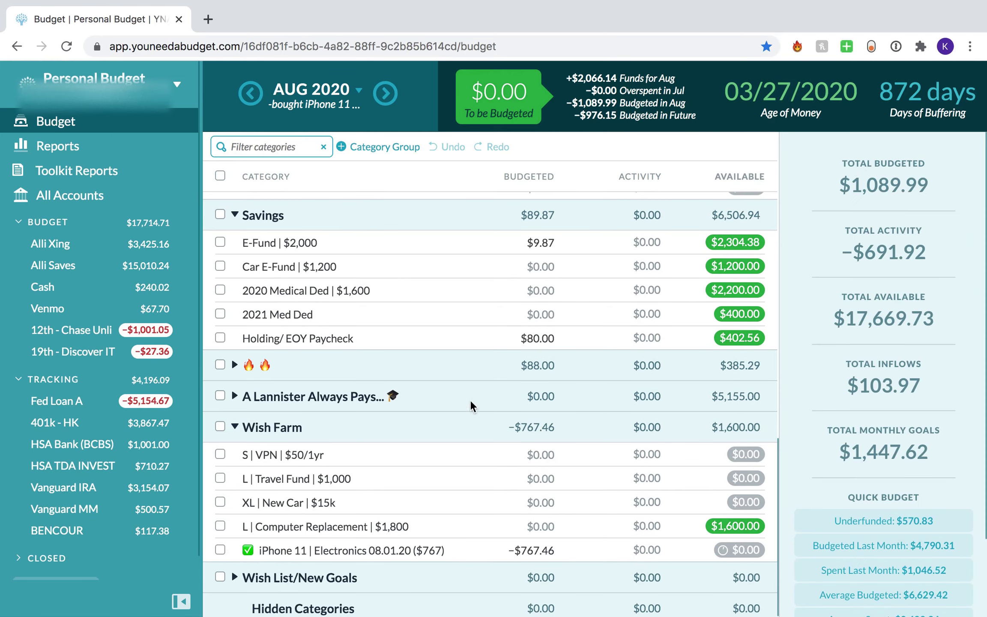
# Compare the Electronics category's budgeted amount, activity and overspending with the iPhone 11 category in Wish Farm
pyautogui.scroll(1, 472, 407)
pyautogui.scroll(-1, 503, 392)
pyautogui.scroll(4, 379, 401)
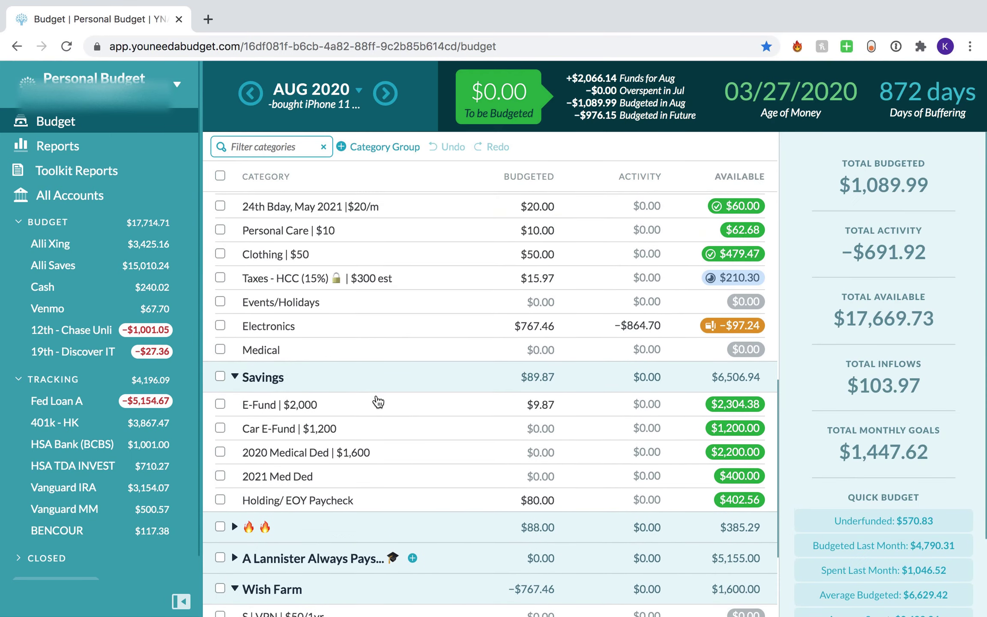
pyautogui.click(586, 333)
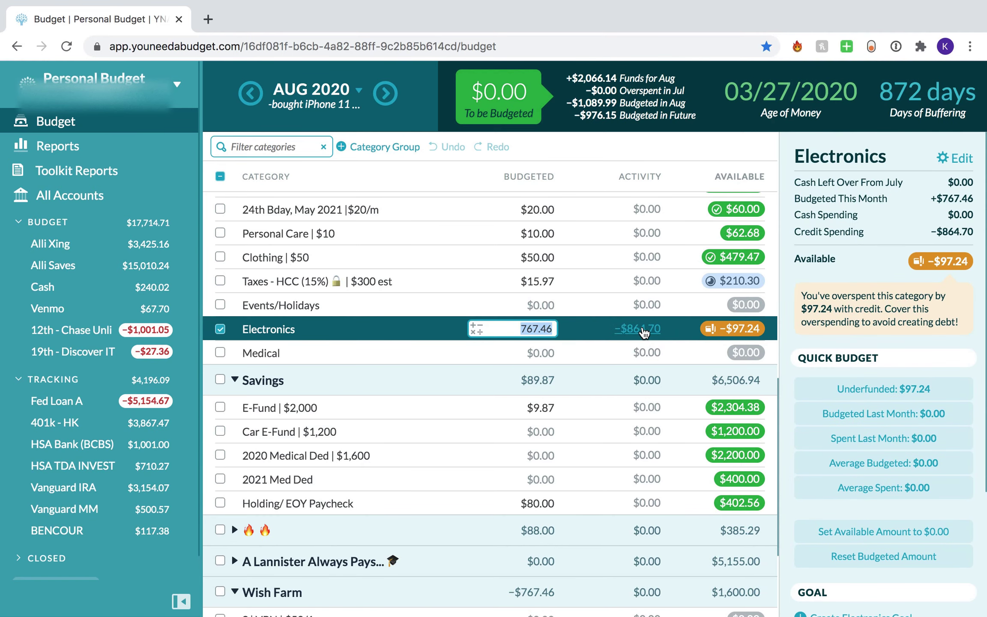
pyautogui.scroll(-3, 600, 342)
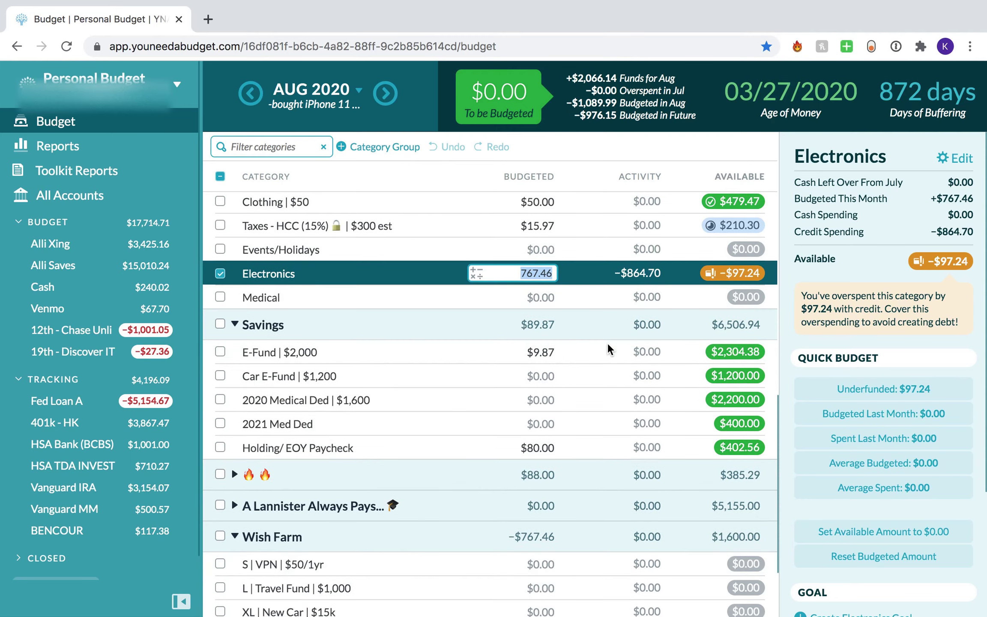
pyautogui.scroll(-4, 608, 345)
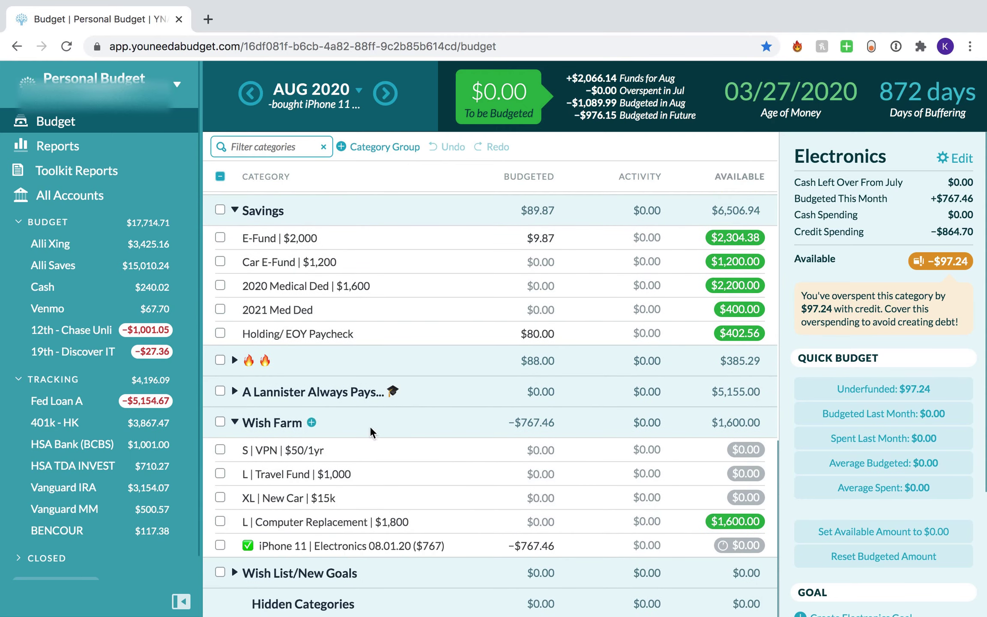
pyautogui.scroll(7, 535, 385)
pyautogui.scroll(-5, 705, 345)
pyautogui.scroll(2, 267, 429)
pyautogui.scroll(2, 386, 335)
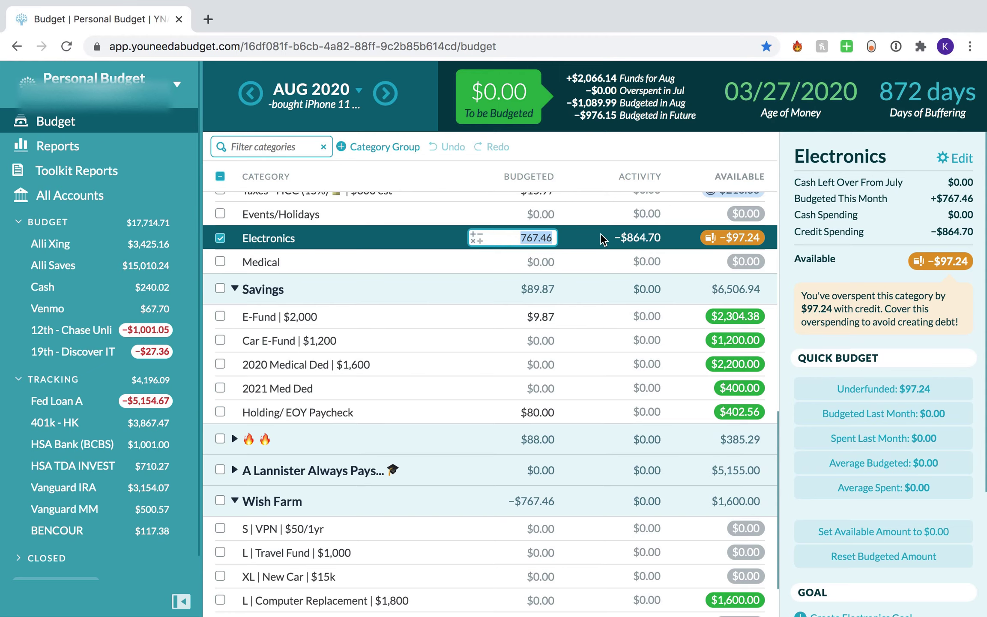
# Inspect the available funds and the note of the Computer Replacement category in Wish Farm
pyautogui.scroll(-2, 600, 240)
pyautogui.click(605, 519)
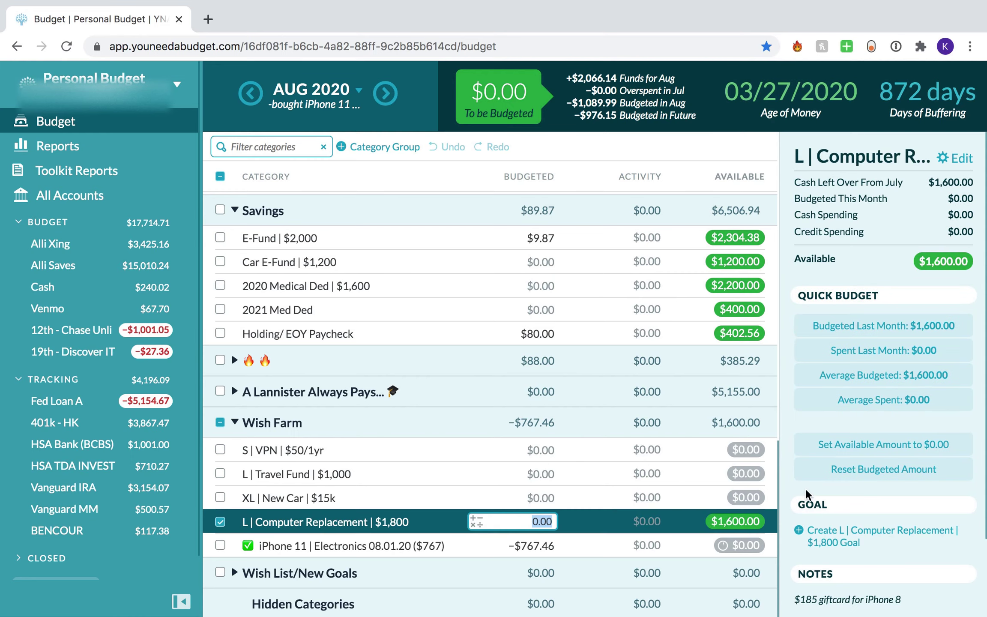
pyautogui.scroll(-3, 810, 487)
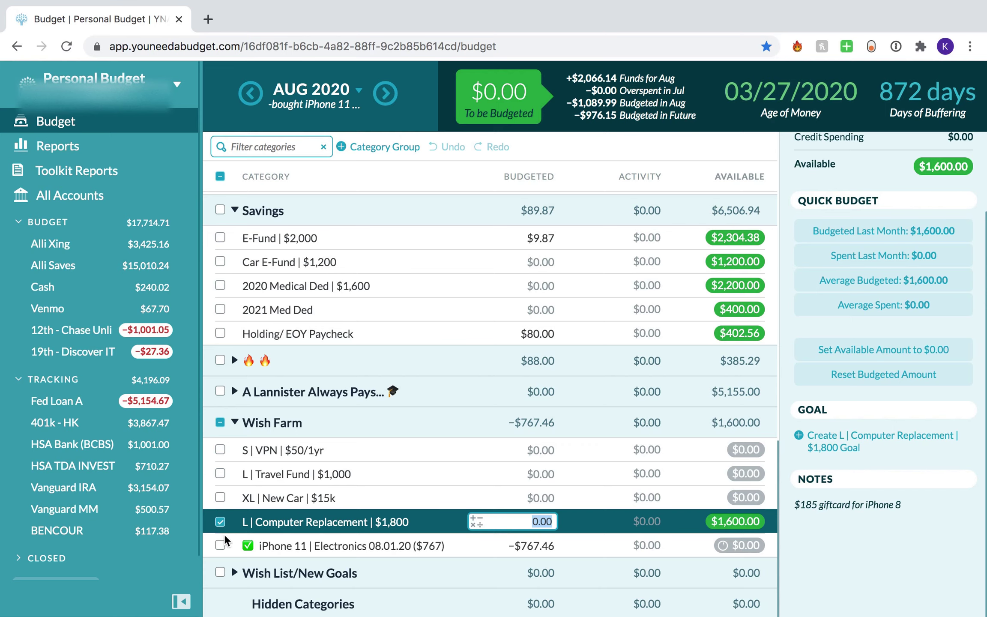
pyautogui.click(219, 522)
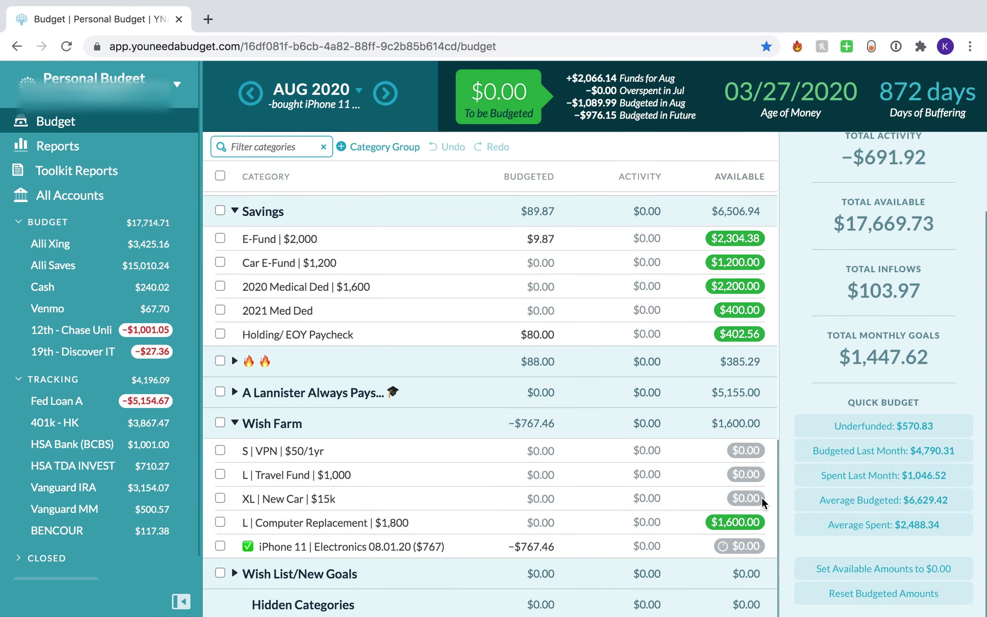
# Cover the Electronics overspending with funds from the Computer Replacement category
pyautogui.scroll(2, 762, 497)
pyautogui.scroll(-2, 762, 497)
pyautogui.scroll(3, 739, 391)
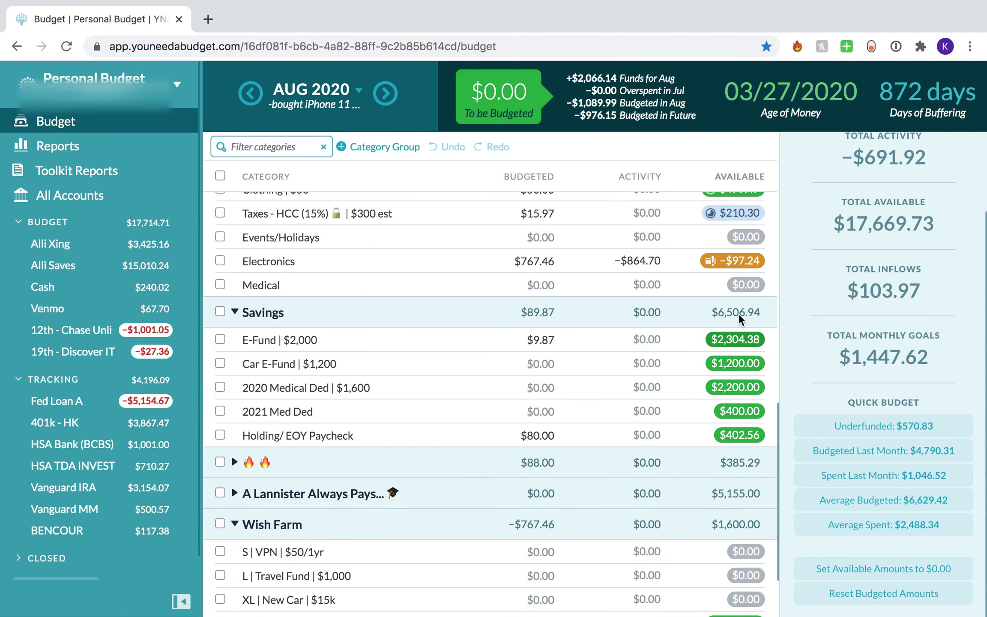
pyautogui.click(739, 270)
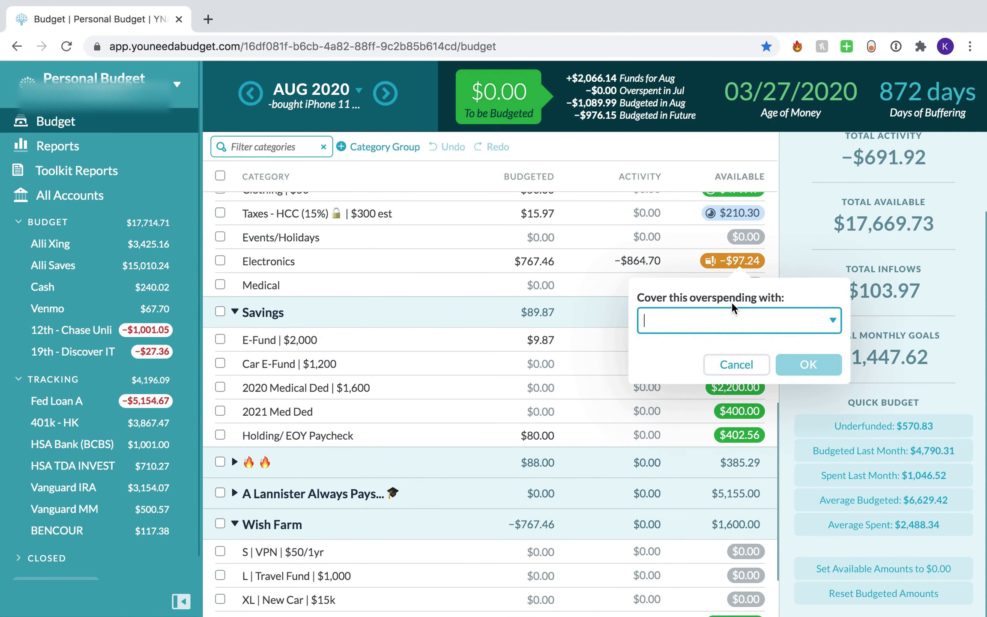
pyautogui.write('computer')
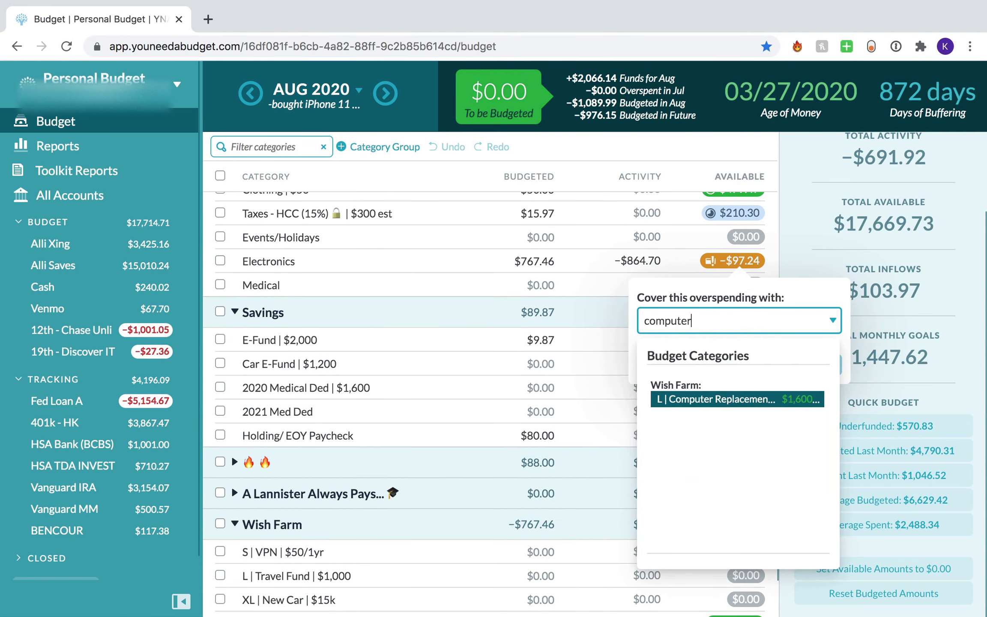
pyautogui.press('Return')
pyautogui.click(812, 364)
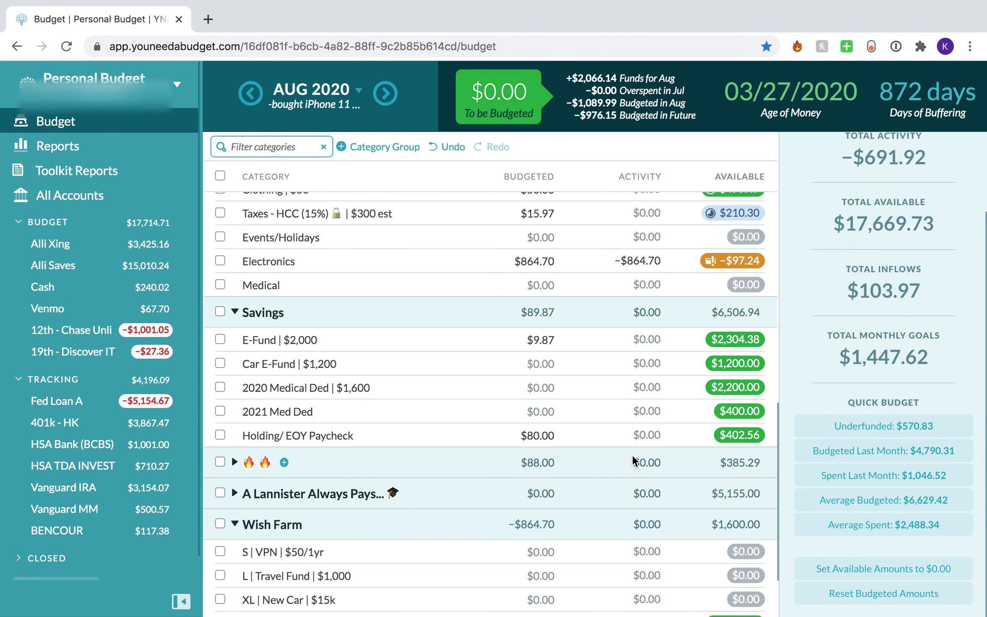
pyautogui.scroll(-3, 634, 460)
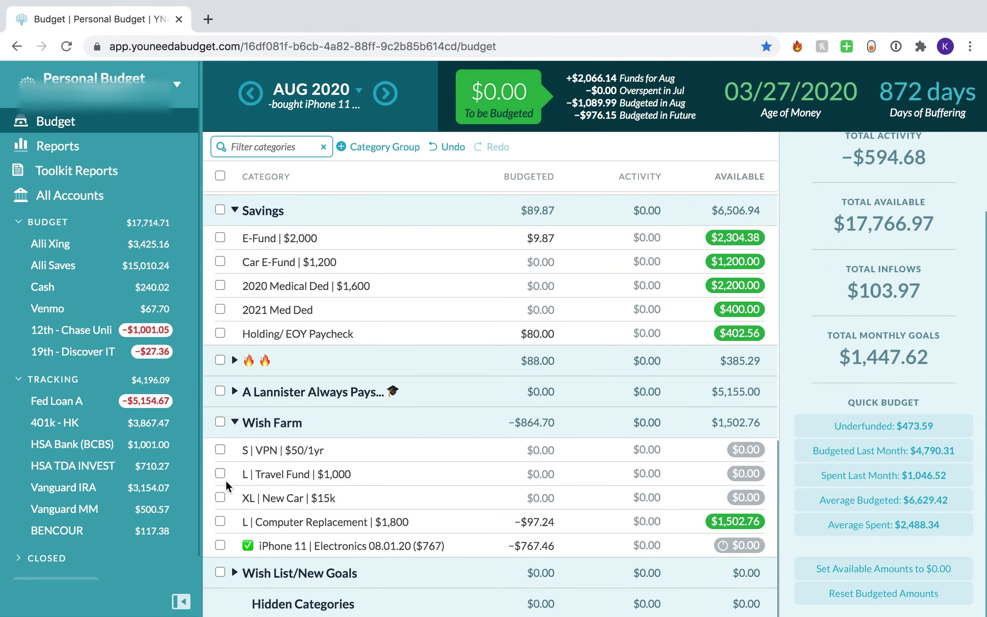
# Collapse the Wish Farm group and inspect the M1 Finance Savings category in the fire-emoji group
pyautogui.click(235, 422)
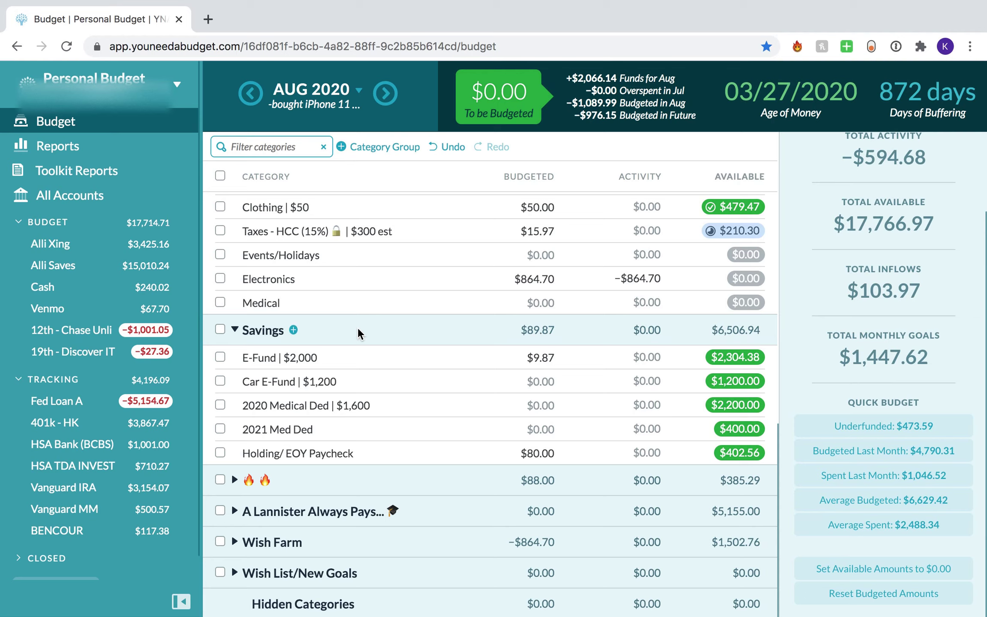
pyautogui.click(235, 480)
pyautogui.scroll(-1, 236, 483)
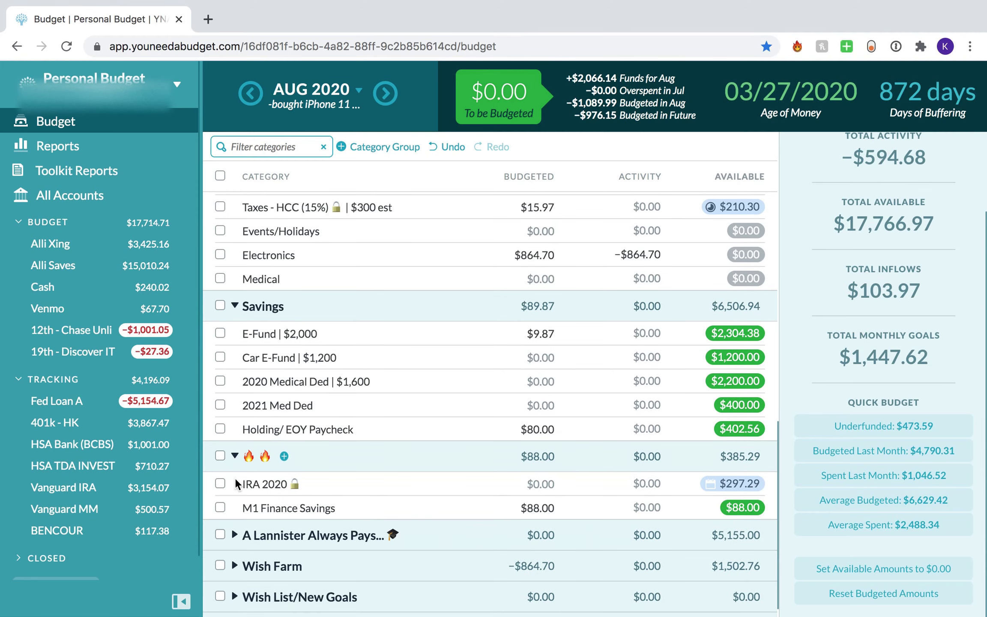
pyautogui.click(309, 510)
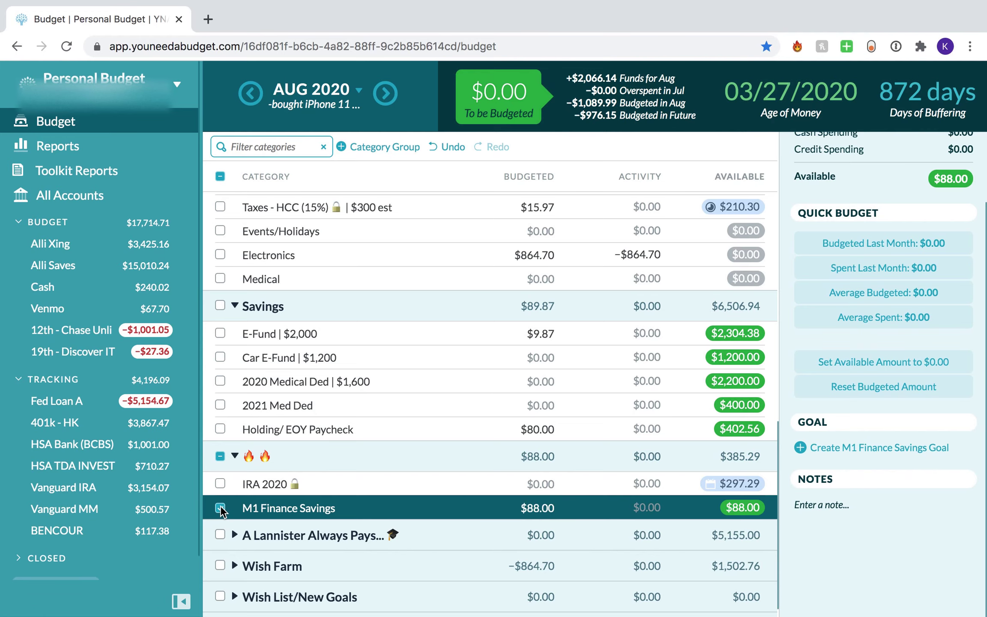
pyautogui.click(221, 509)
# Add an unlinked account of type Asset (e.g. Investment), nicknamed M1 Finance, with a current balance of 0
pyautogui.scroll(-1, 127, 390)
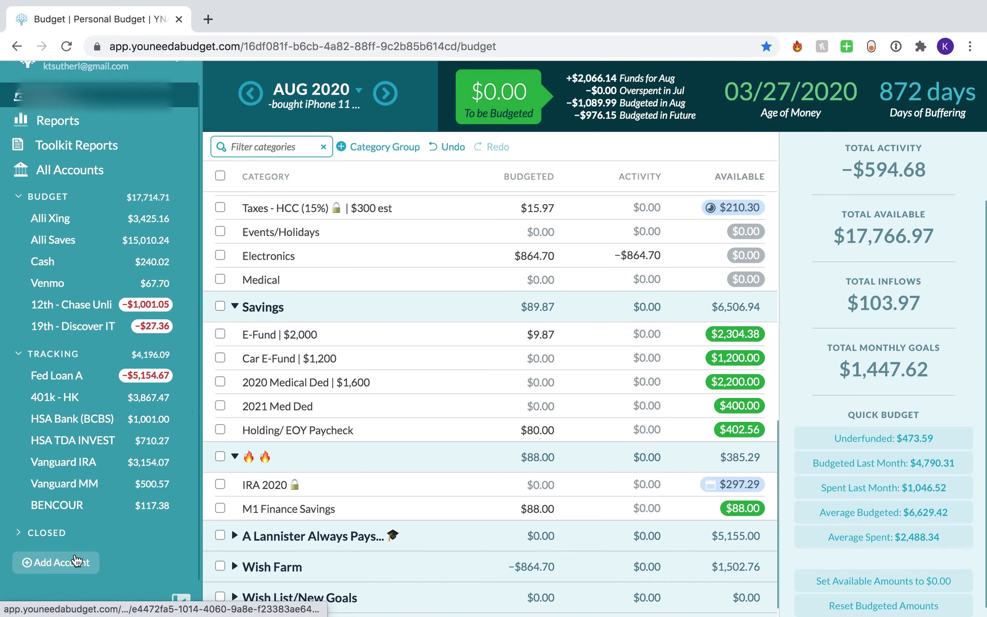
pyautogui.click(55, 563)
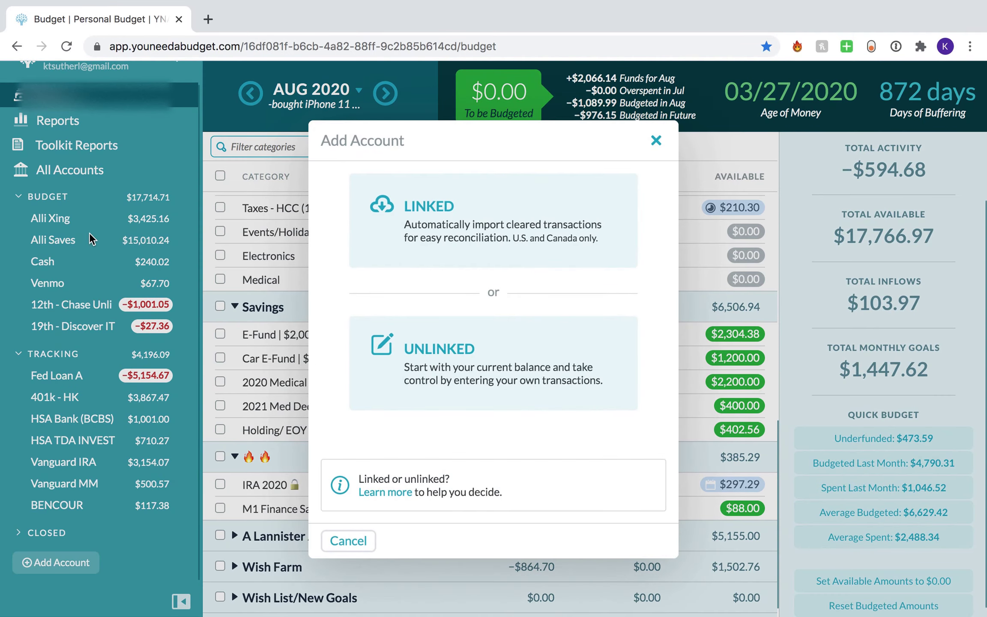
pyautogui.click(473, 349)
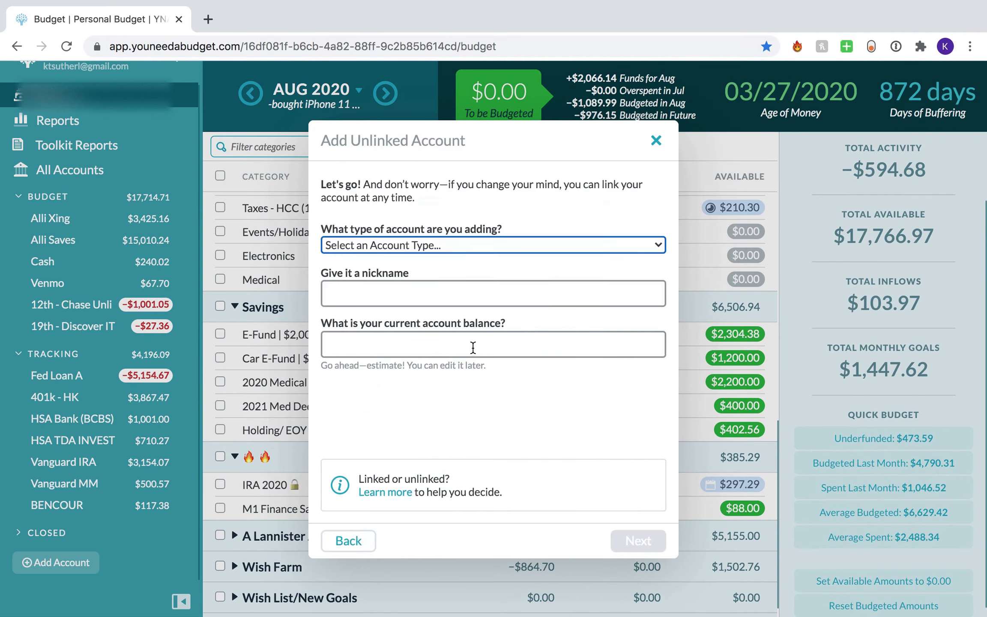
pyautogui.click(403, 245)
pyautogui.click(411, 363)
pyautogui.click(379, 289)
pyautogui.write('M1 Finance')
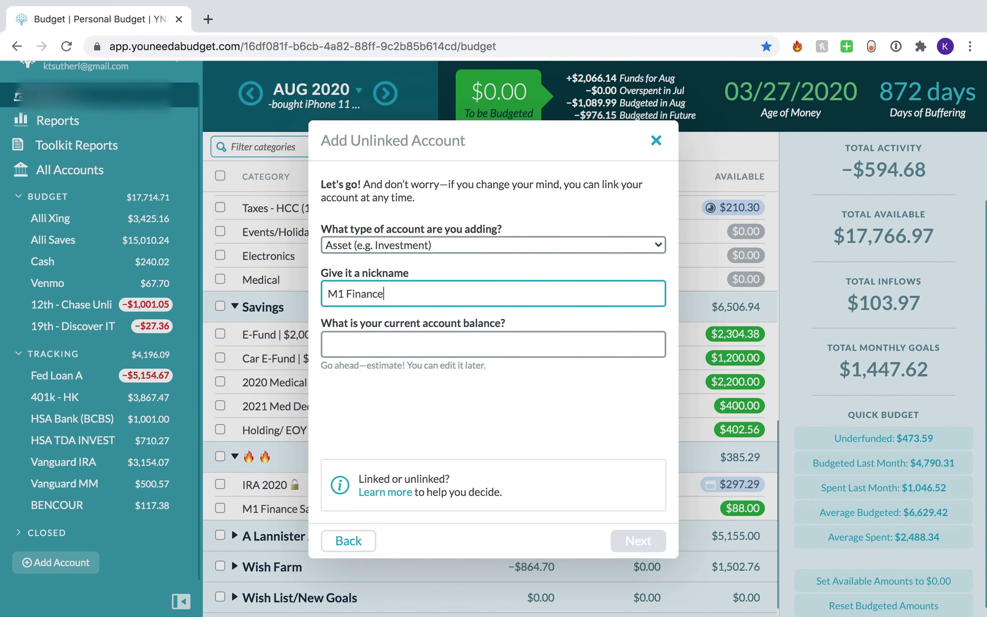
pyautogui.press('Tab')
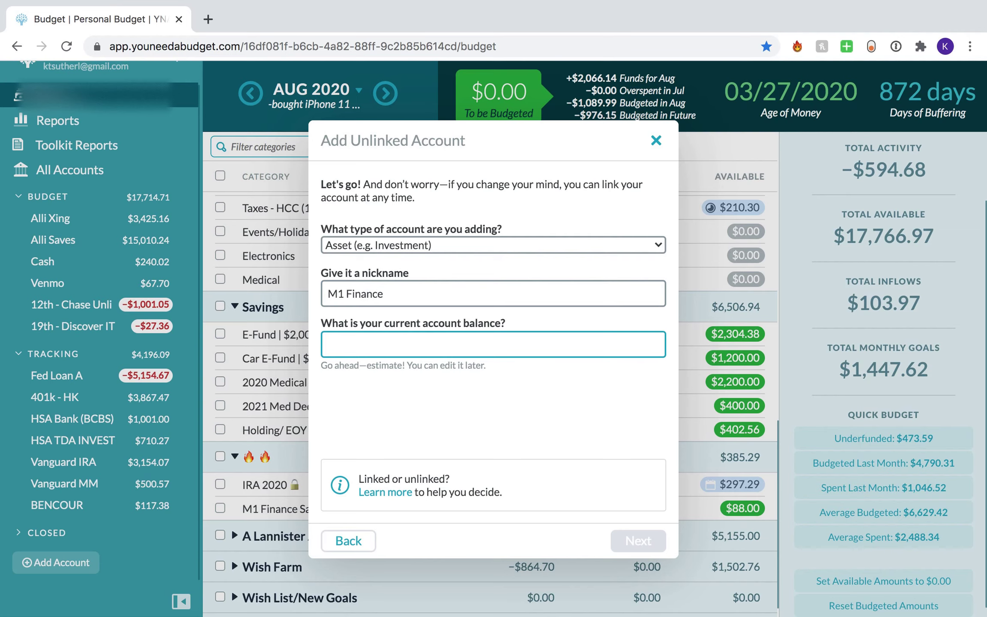
pyautogui.write('0')
pyautogui.click(624, 541)
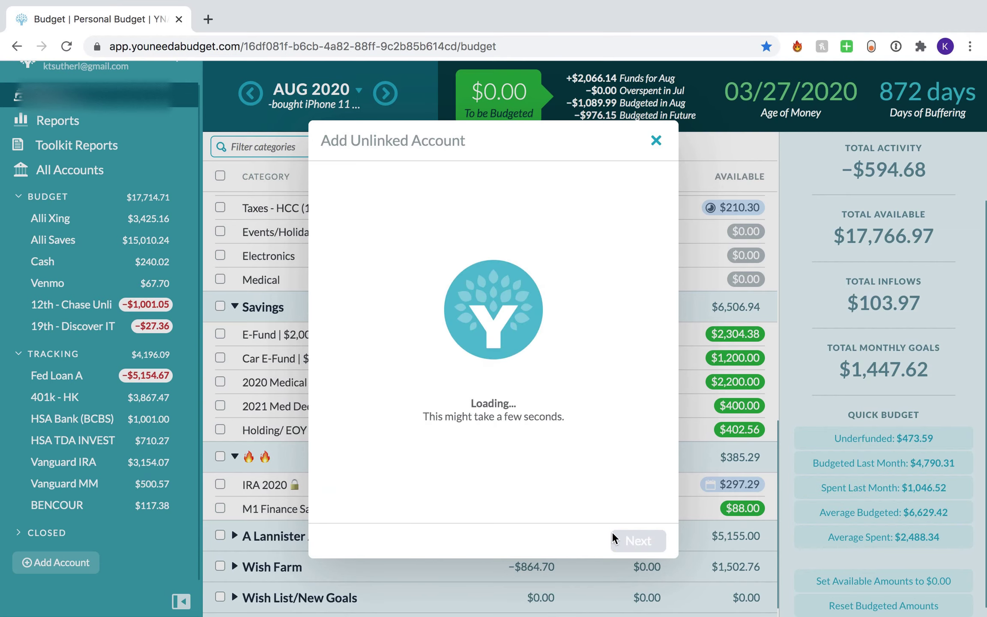
pyautogui.click(657, 140)
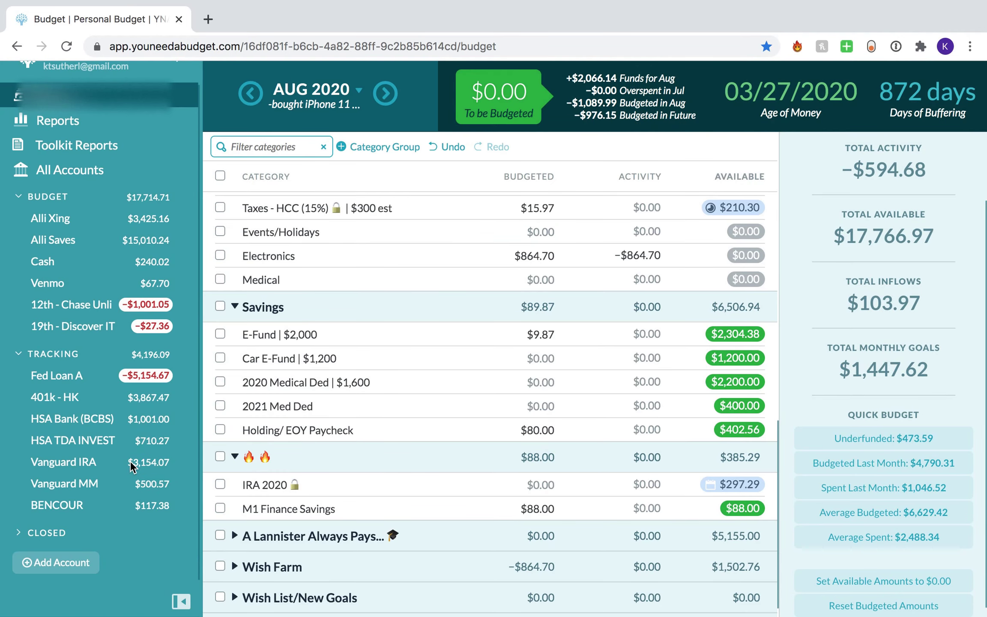
pyautogui.scroll(1, 120, 472)
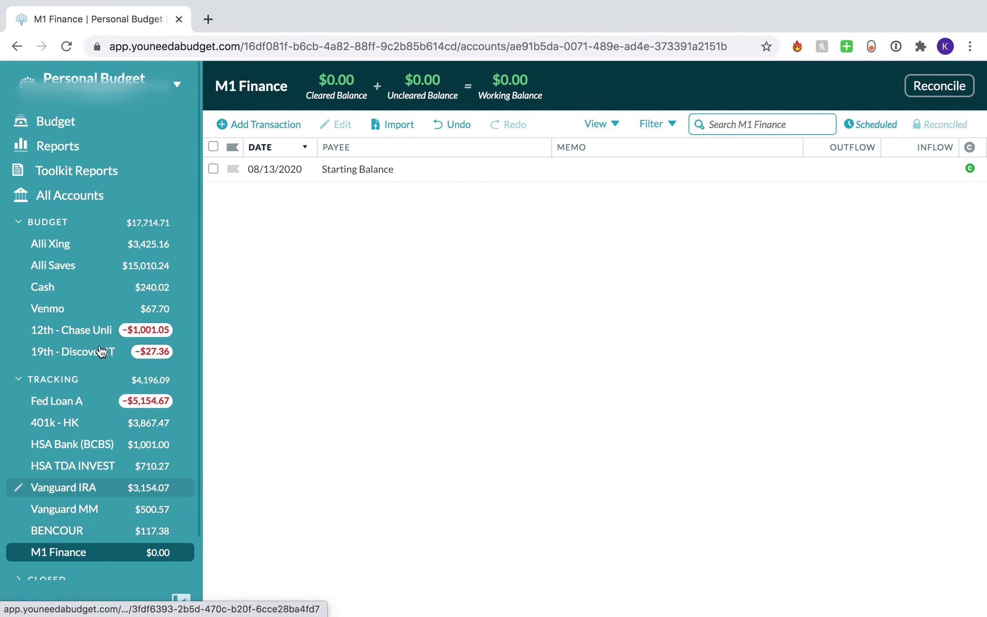
pyautogui.click(95, 245)
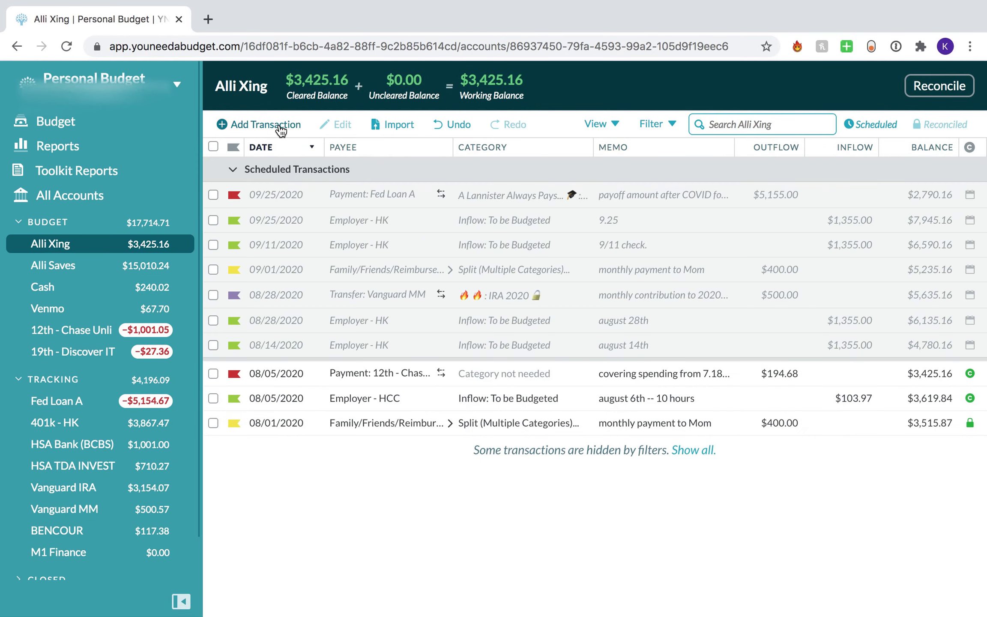
pyautogui.click(279, 125)
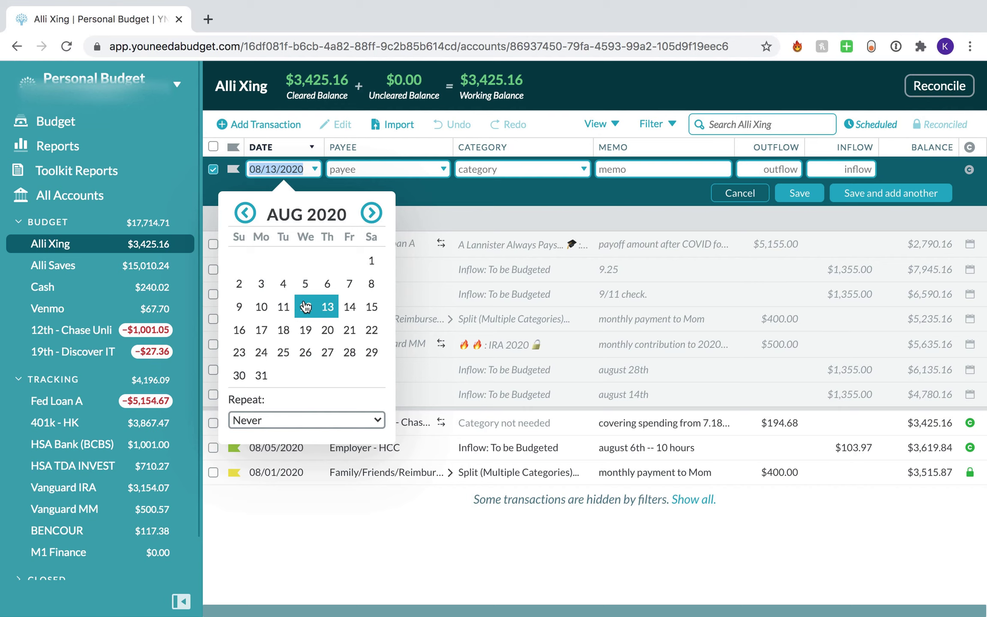
pyautogui.click(283, 306)
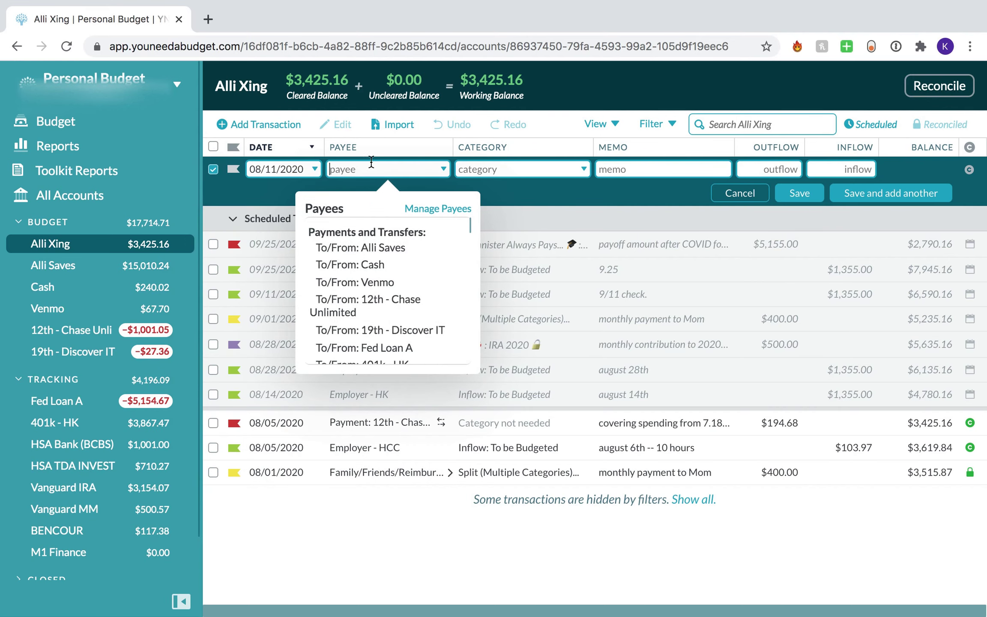
pyautogui.scroll(-5, 403, 304)
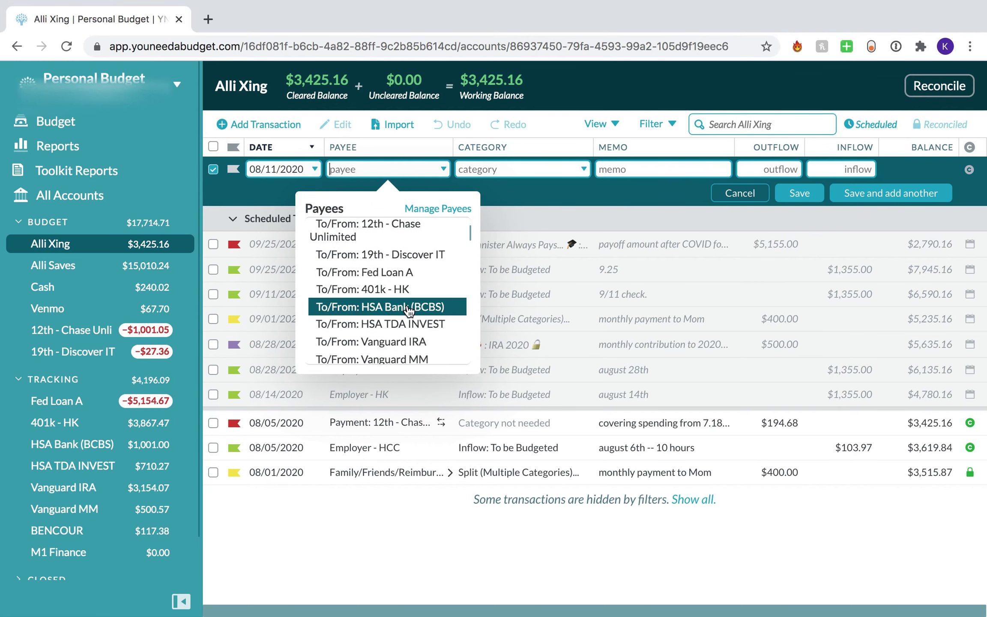
pyautogui.click(408, 334)
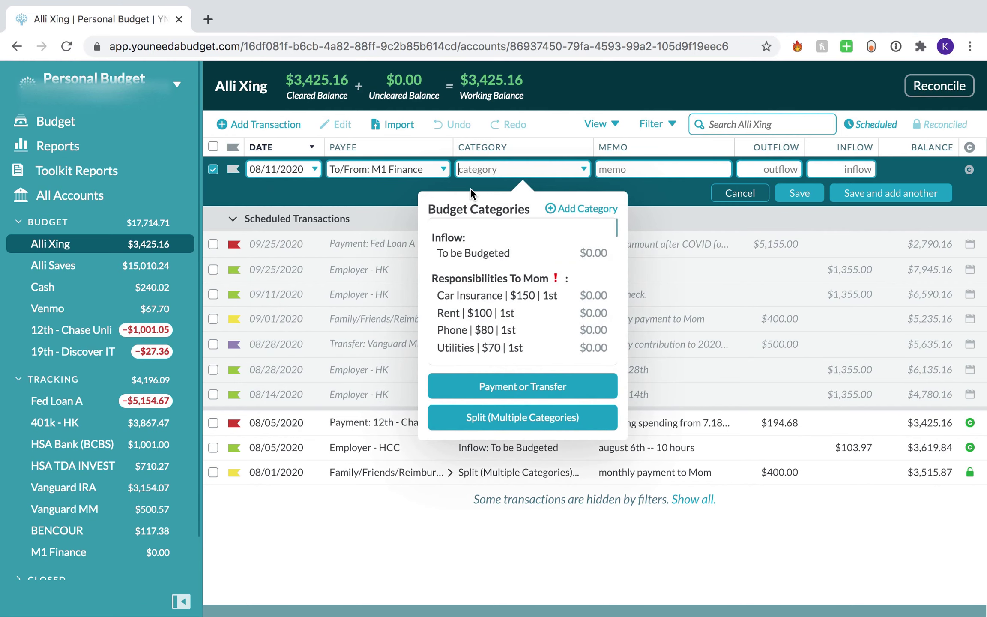
pyautogui.write('M1')
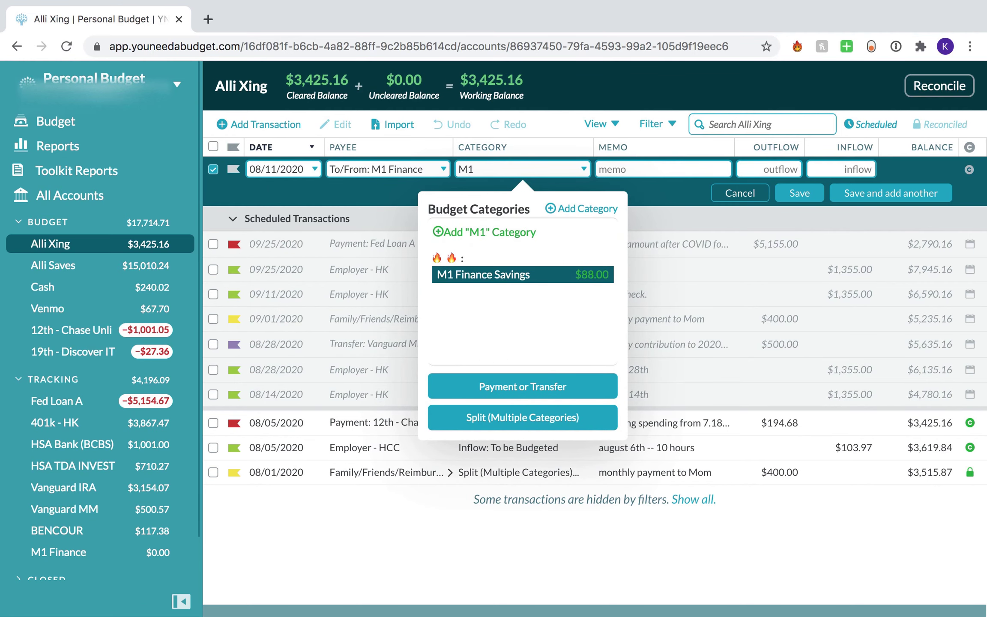
pyautogui.press('Tab')
pyautogui.press('Tab')
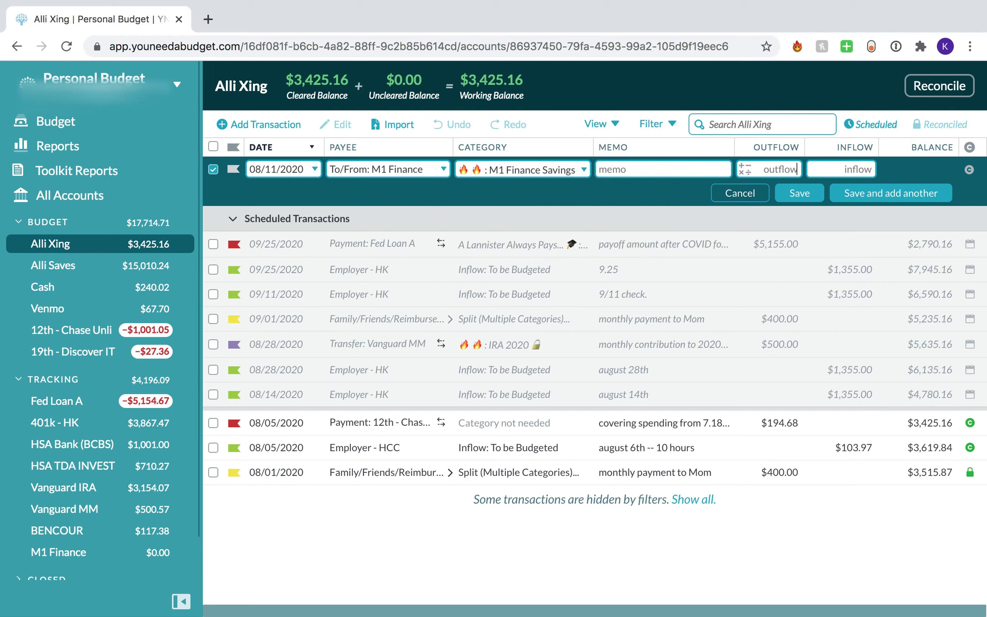
# Set the transfer's memo to "first contribution ($88 from HCC and $12 from 8.14 HK paycheck"
pyautogui.click(671, 166)
pyautogui.write('first contribution')
pyautogui.press('Tab')
pyautogui.tripleClick(700, 163)
pyautogui.press('BackSpace')
pyautogui.write('first contribution ($$')
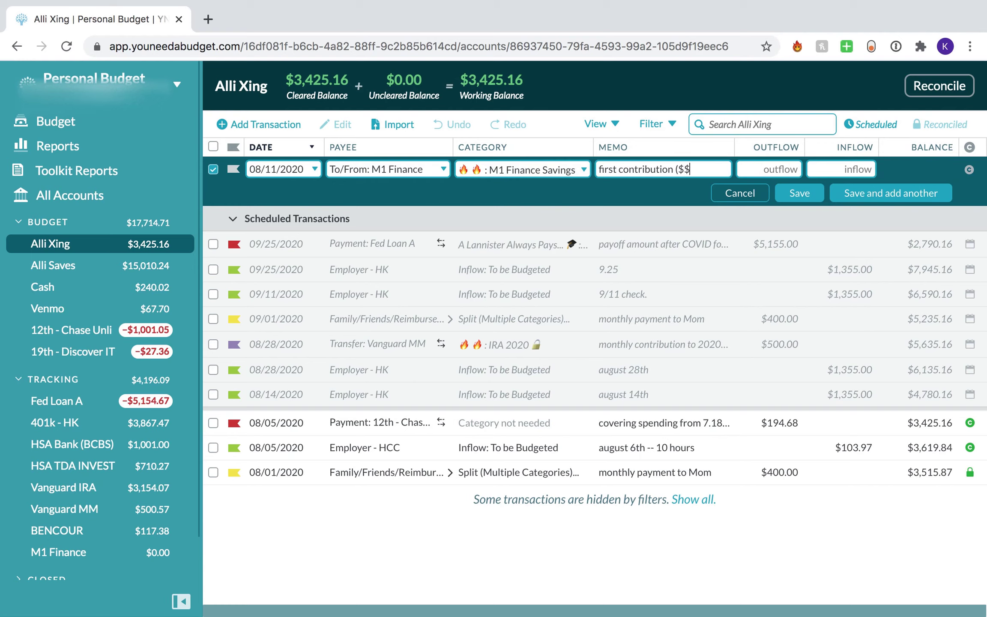
pyautogui.write('88 from HCC and')
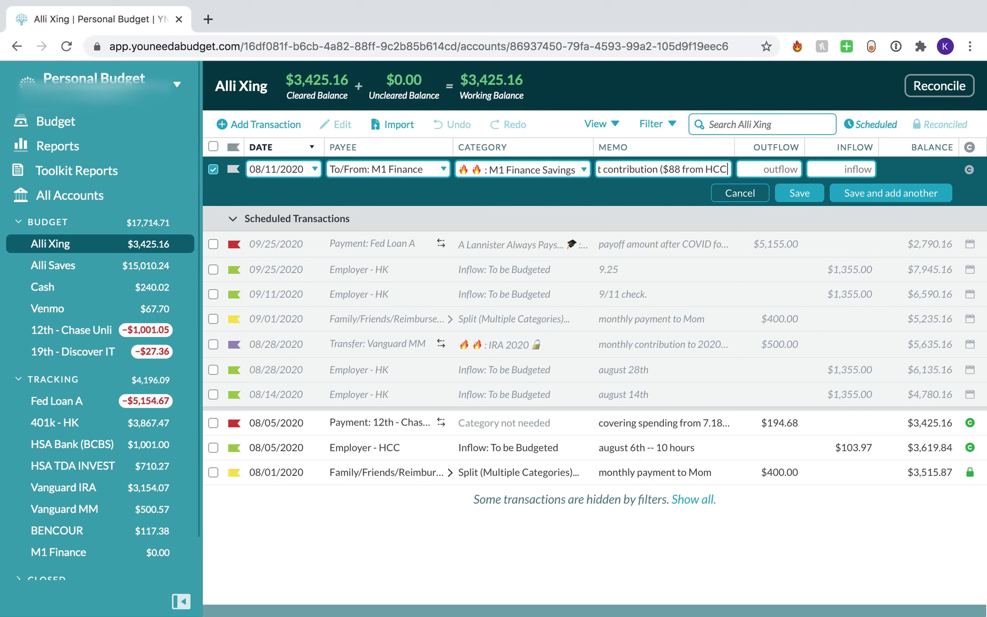
pyautogui.write(' $12 fro')
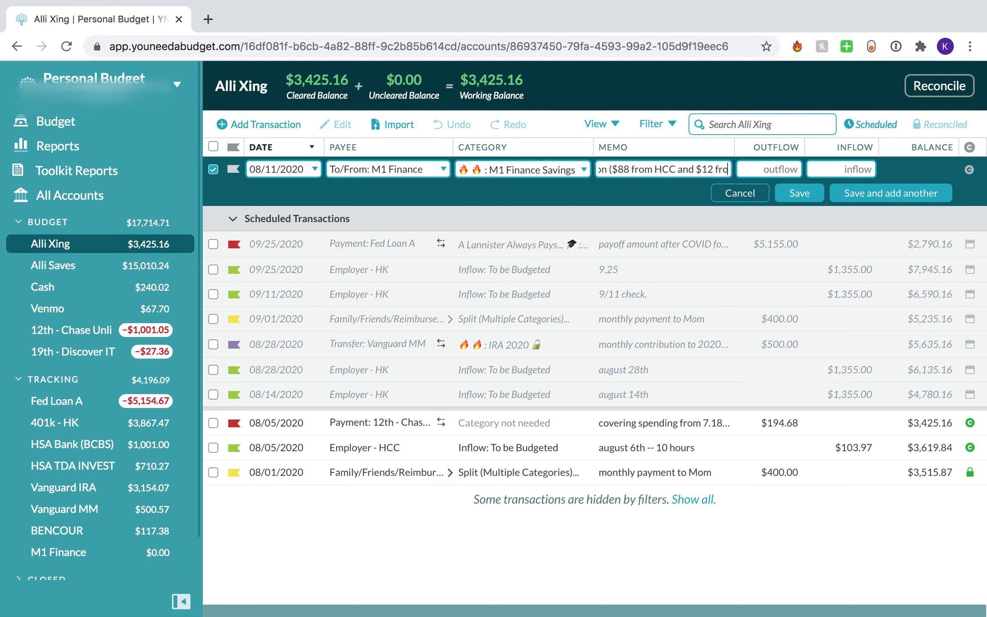
pyautogui.write('m 8.14')
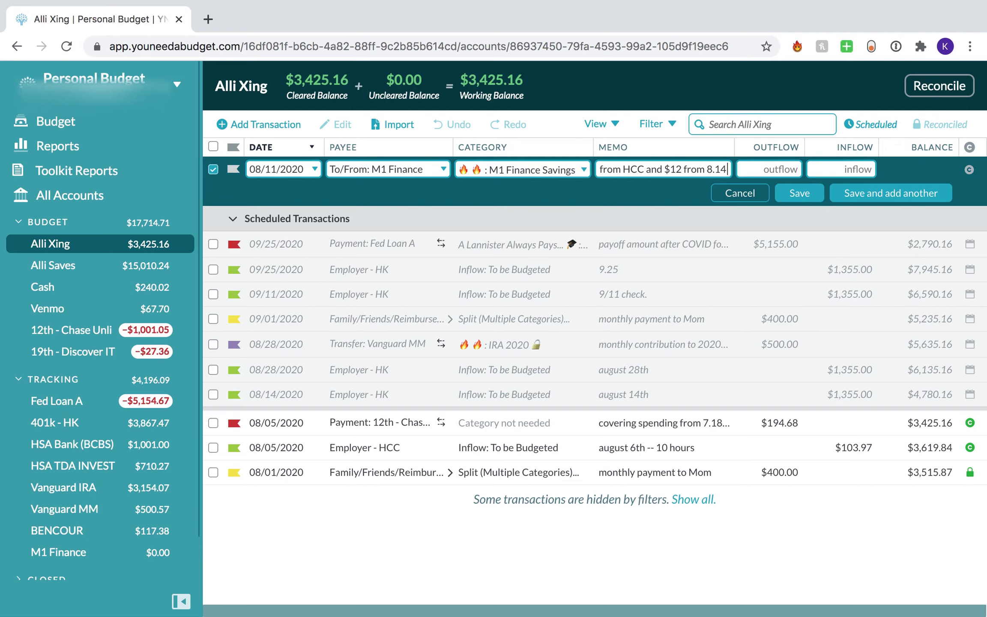
pyautogui.write(' HK paycheck')
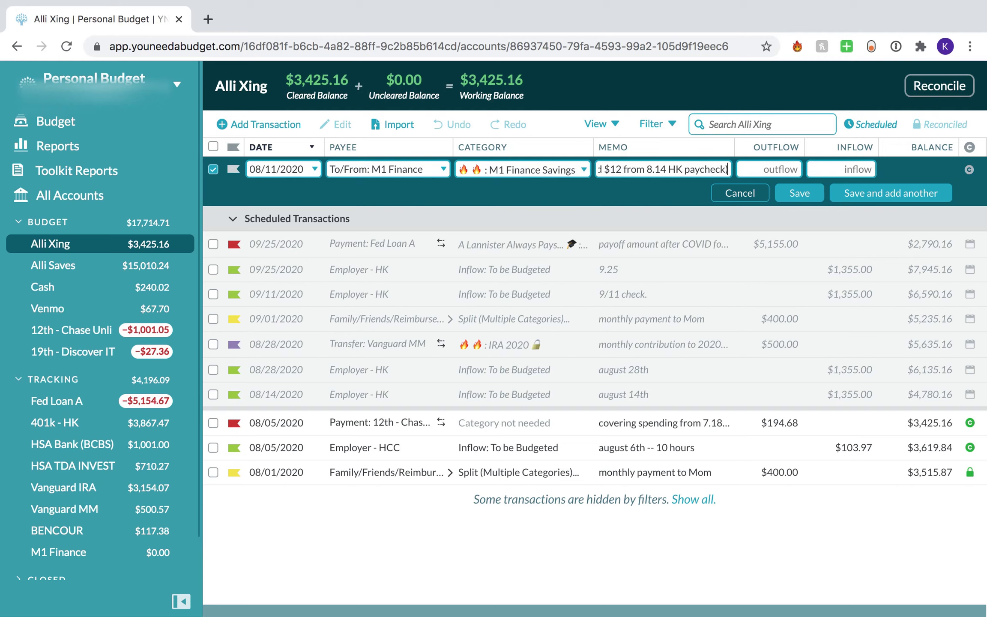
# Set the M1 Finance transfer's outflow to 100 and save the transaction
pyautogui.press('Tab')
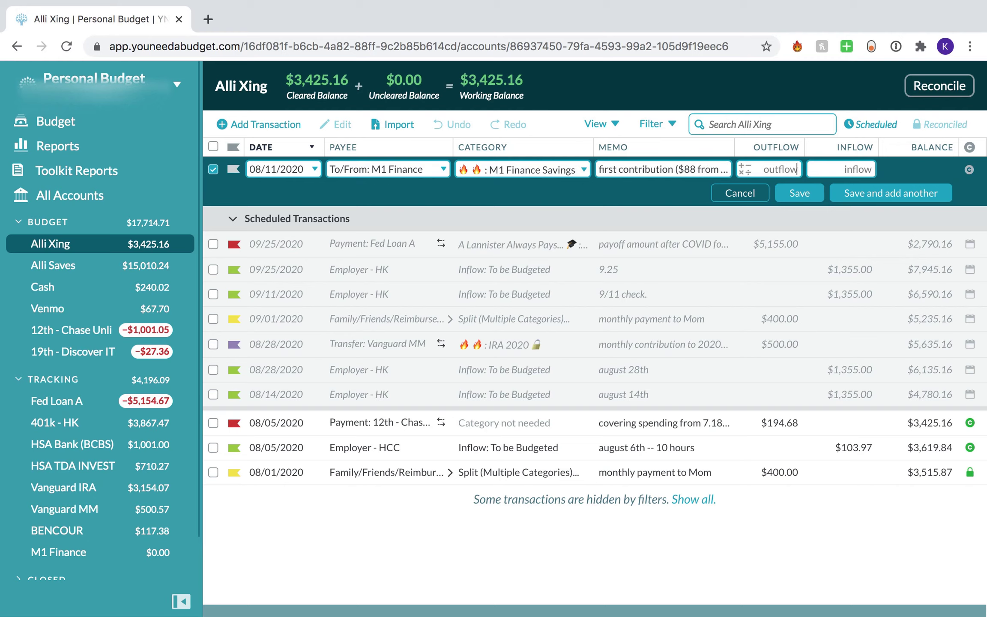
pyautogui.write('100')
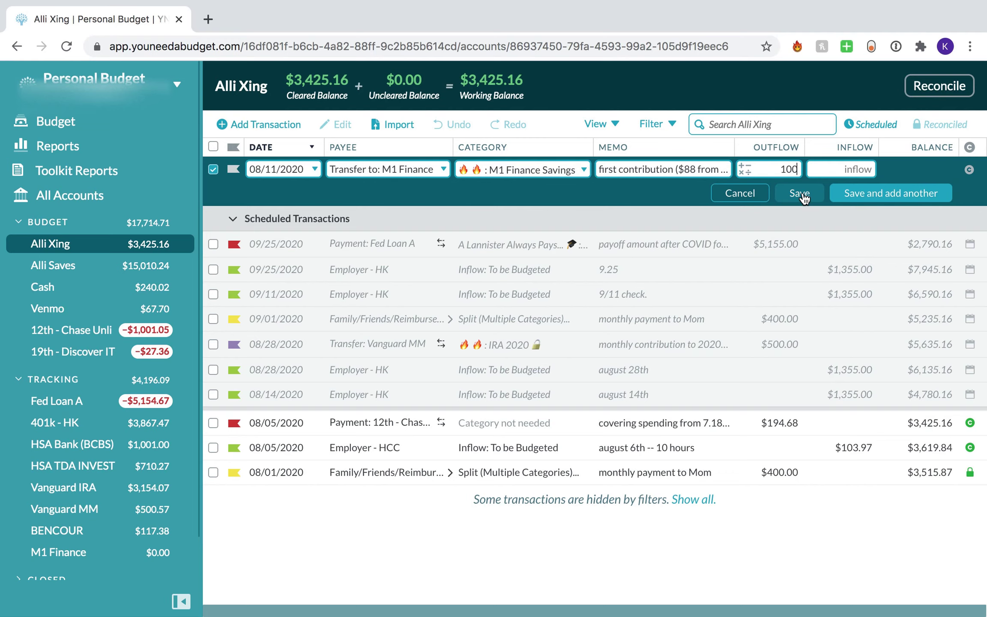
pyautogui.click(800, 193)
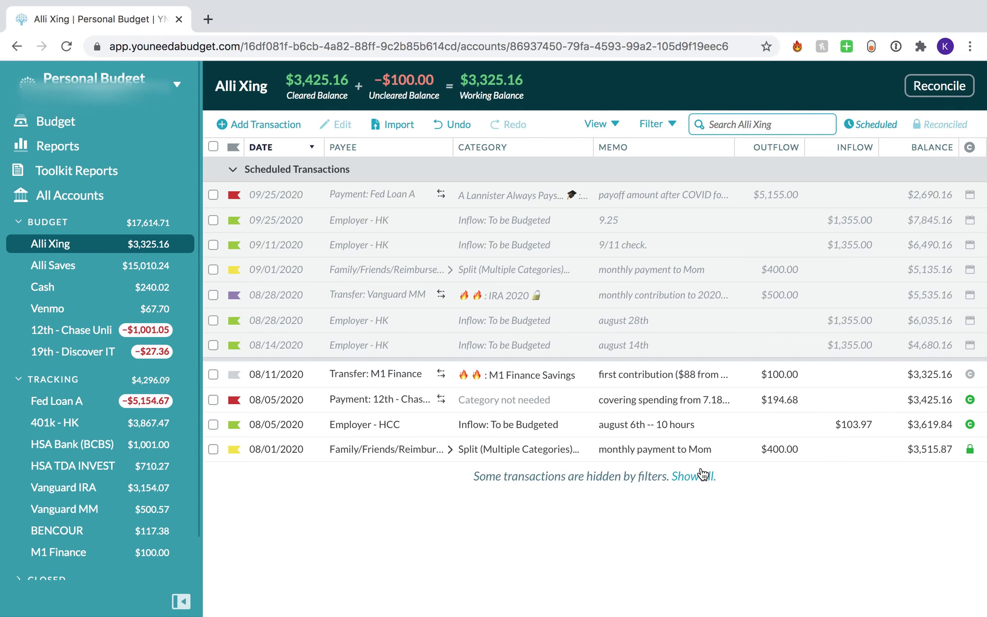
# Inspect the M1 Finance Savings category in the August budget, collapse its group, and open the 12th - Chase Unlimited account
pyautogui.click(58, 125)
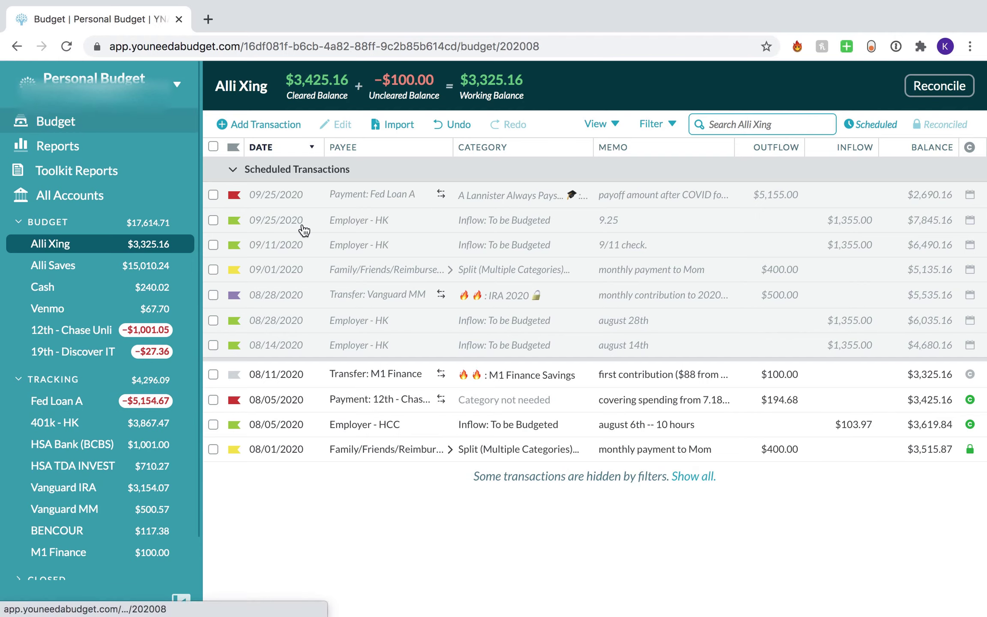
pyautogui.scroll(-15, 364, 272)
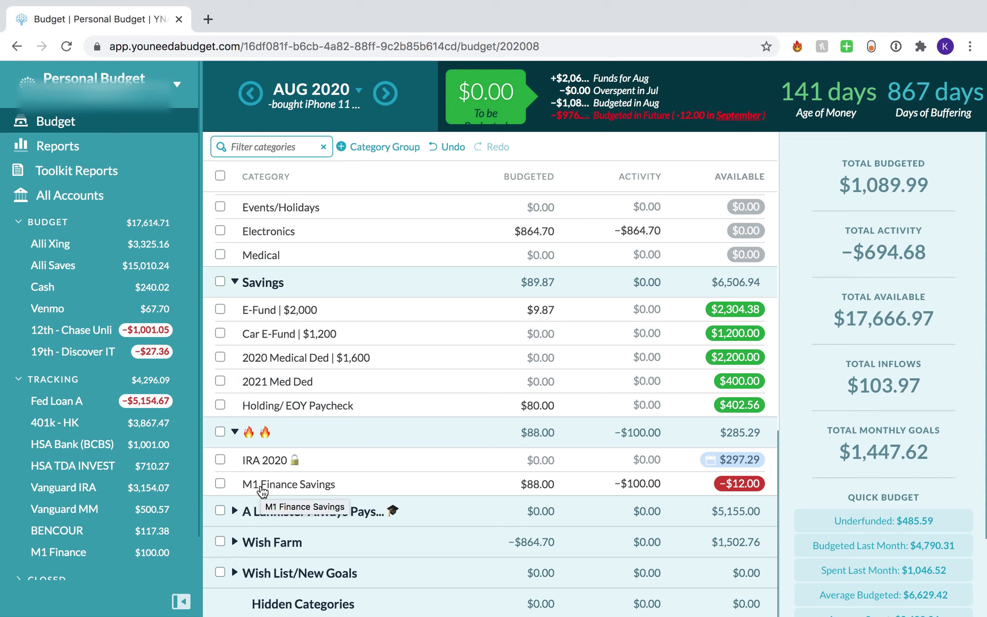
pyautogui.click(354, 491)
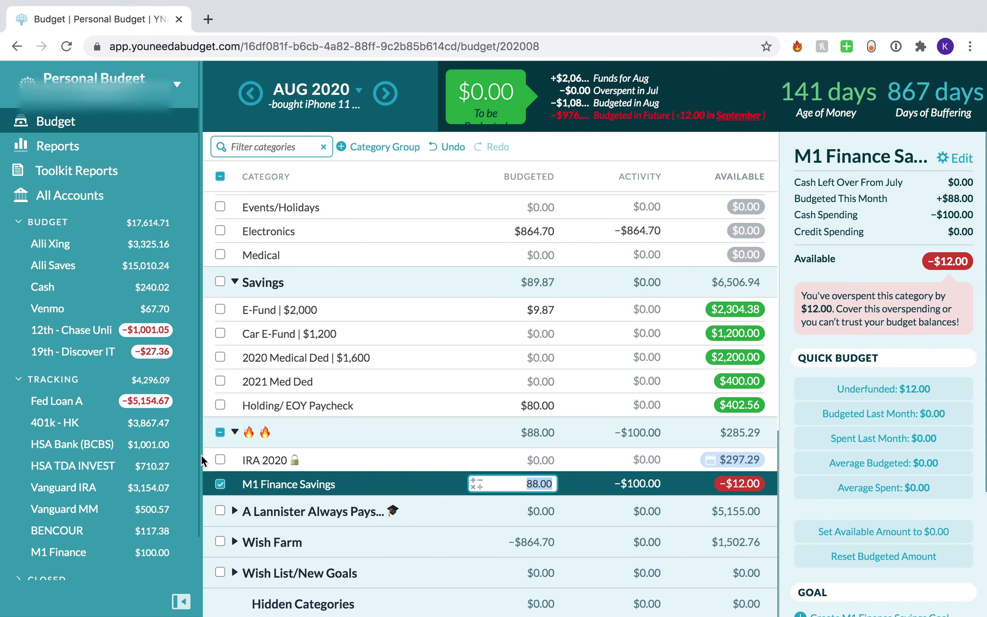
pyautogui.click(220, 485)
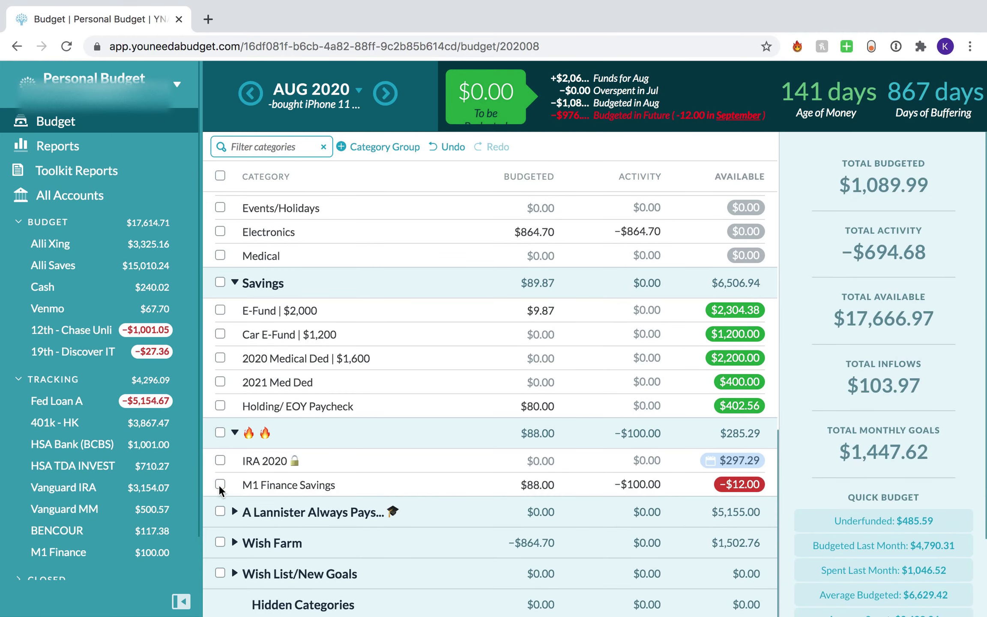
pyautogui.click(234, 434)
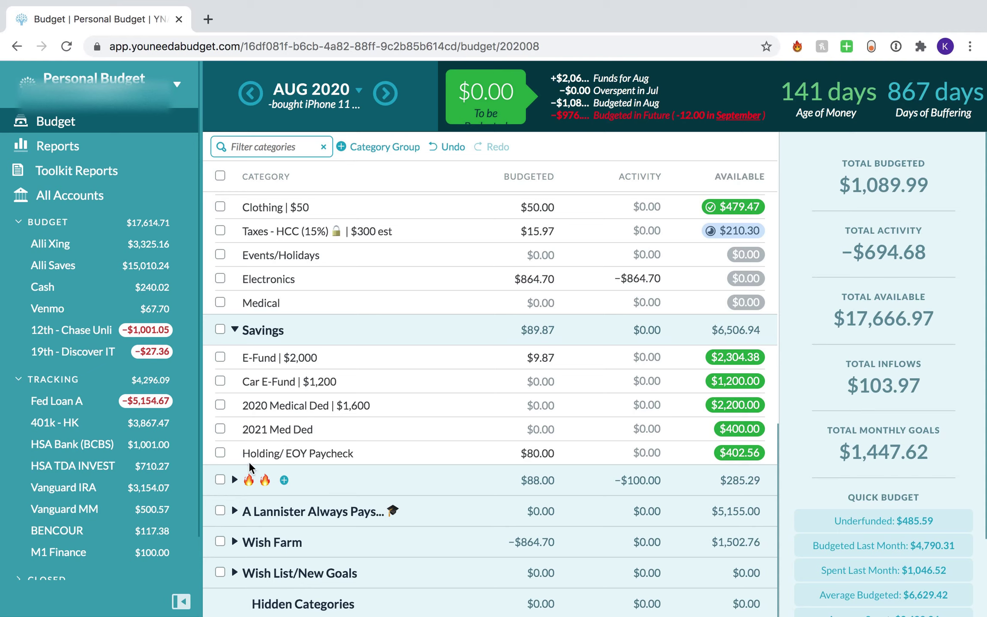
pyautogui.click(71, 330)
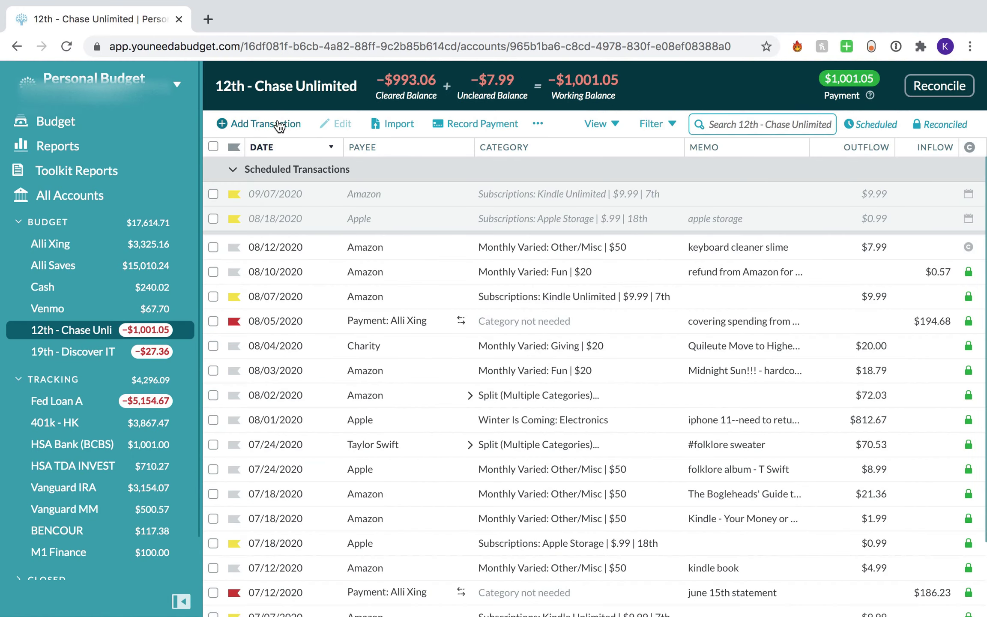
pyautogui.click(280, 125)
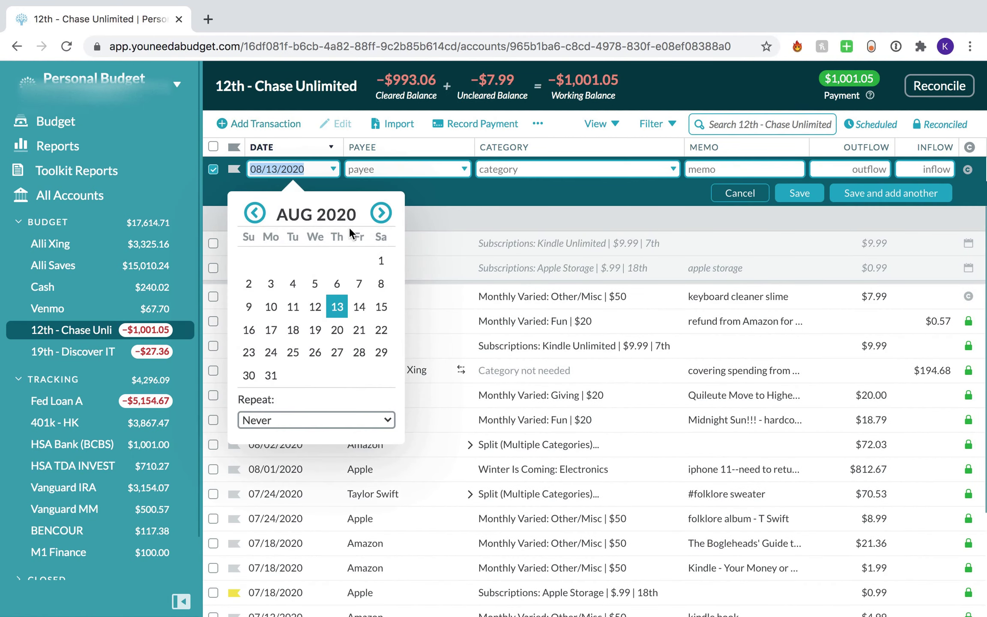
pyautogui.click(337, 307)
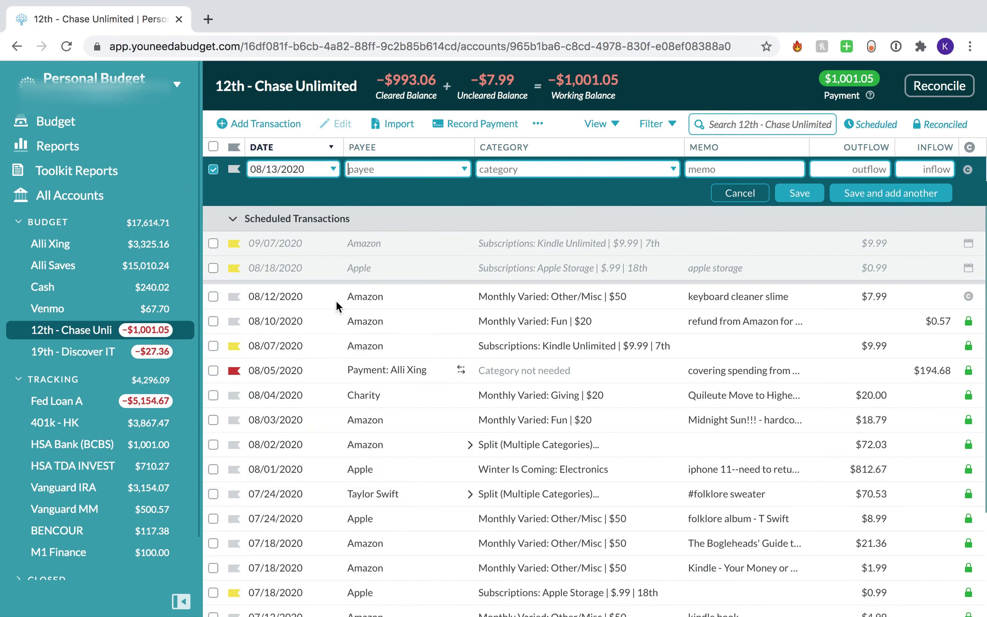
pyautogui.click(368, 169)
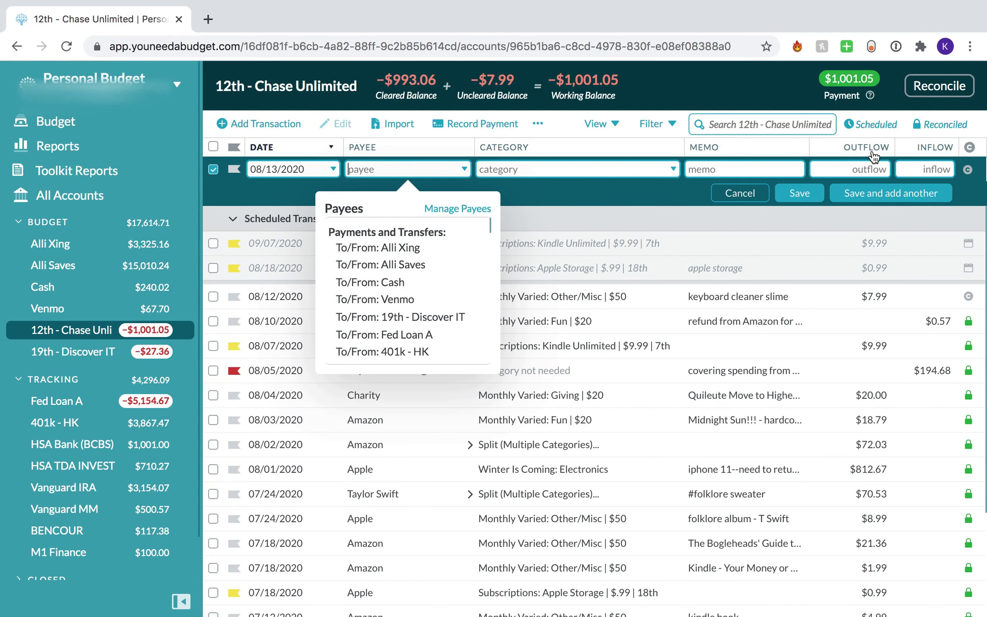
pyautogui.click(735, 193)
pyautogui.click(484, 124)
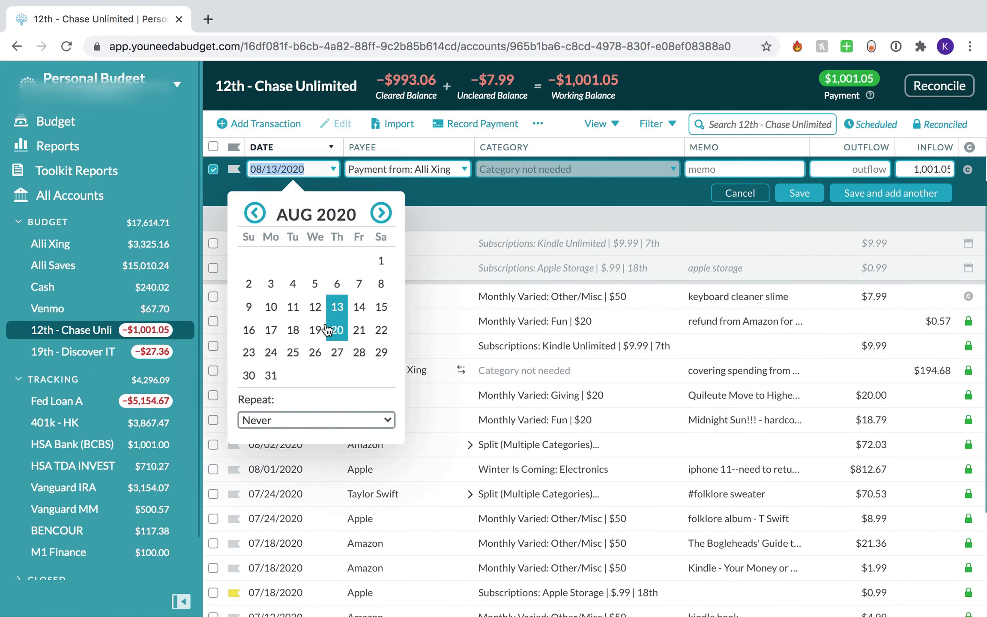
pyautogui.click(336, 307)
pyautogui.click(723, 169)
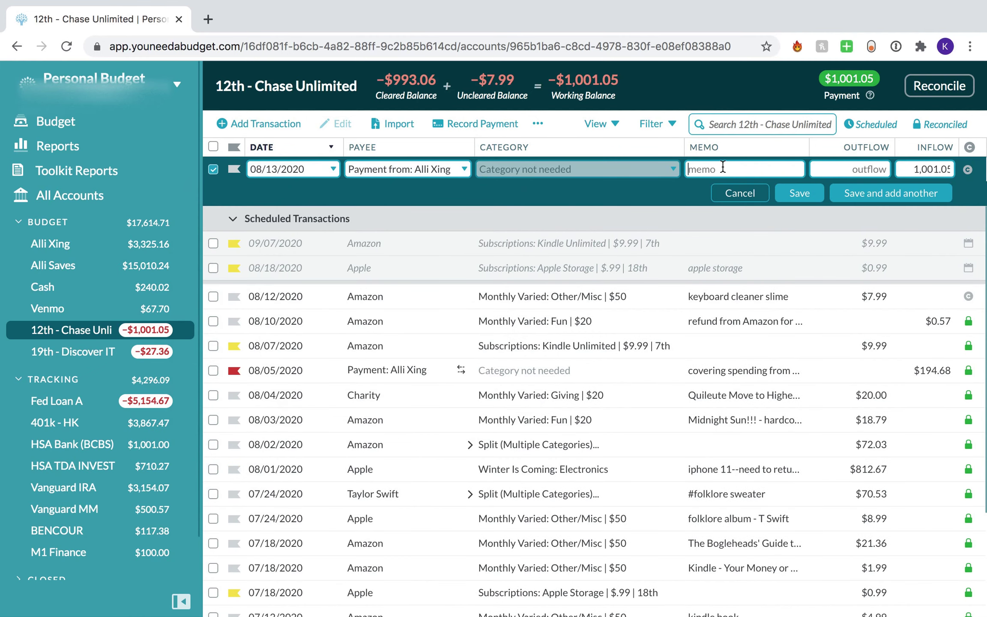
pyautogui.write('HALT')
pyautogui.press('BackSpace')
pyautogui.press('BackSpace')
pyautogui.press('BackSpace')
pyautogui.press('BackSpace')
pyautogui.write('paying off half of the iphone')
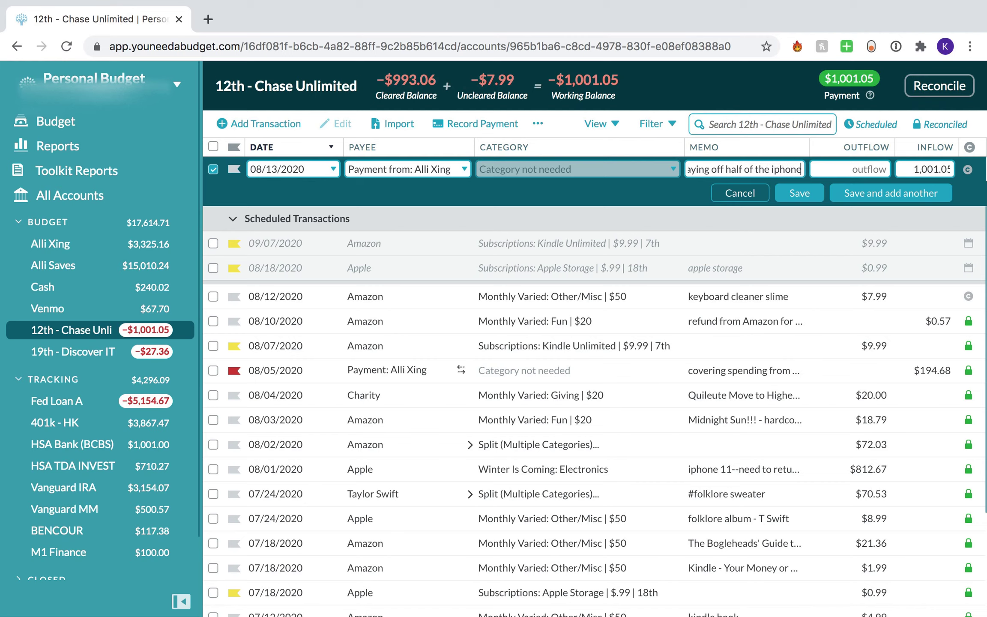
# Set the card payment's inflow to 500 and save it
pyautogui.press('Tab')
pyautogui.press('Tab')
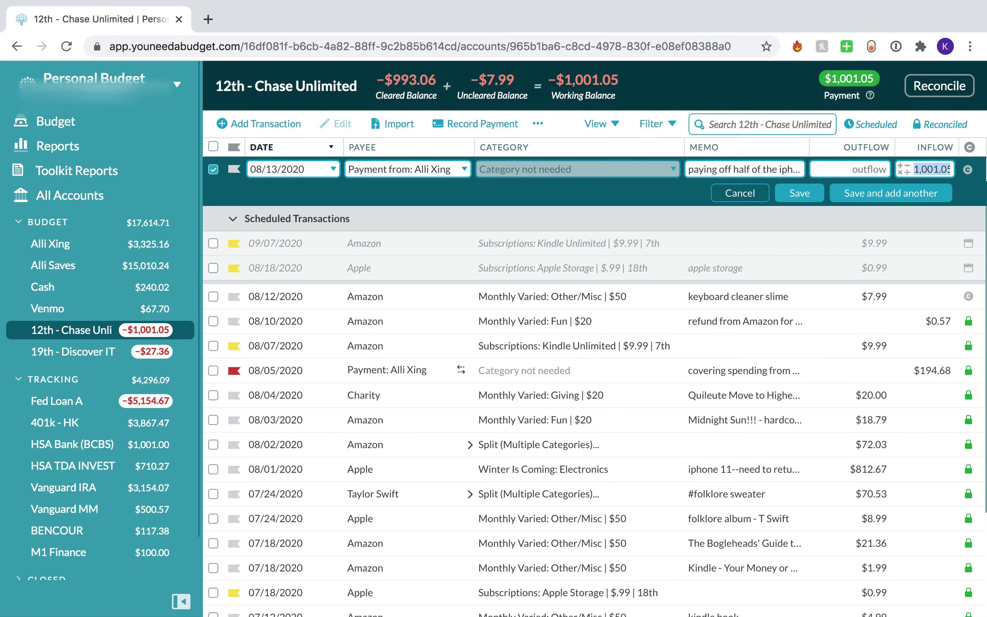
pyautogui.write('500')
pyautogui.click(814, 195)
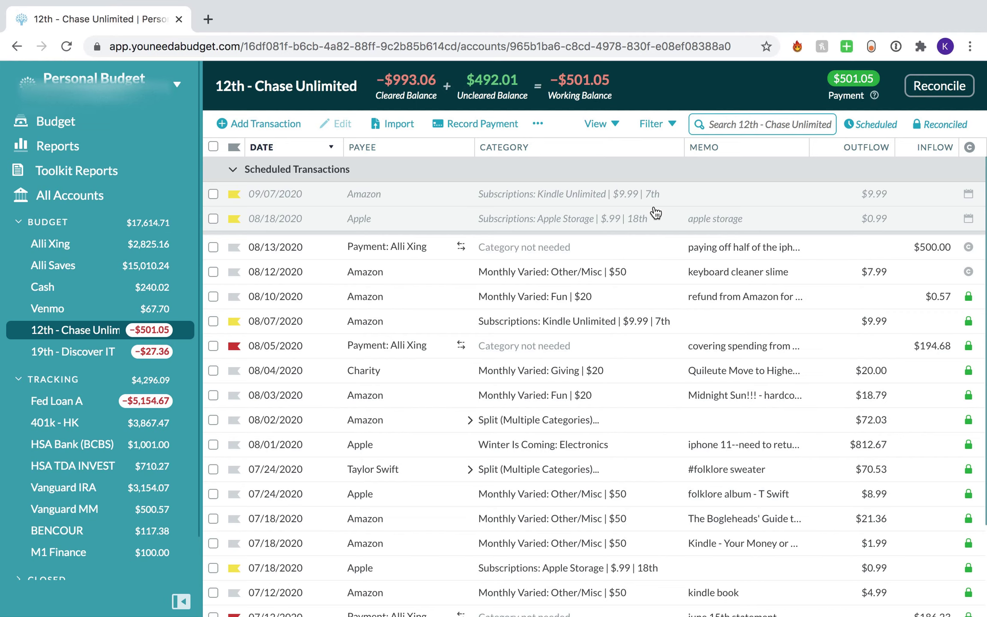
# Return to the August budget, expand the Wish List/New Goals group and inspect the 2028 LA Olympics category
pyautogui.click(127, 121)
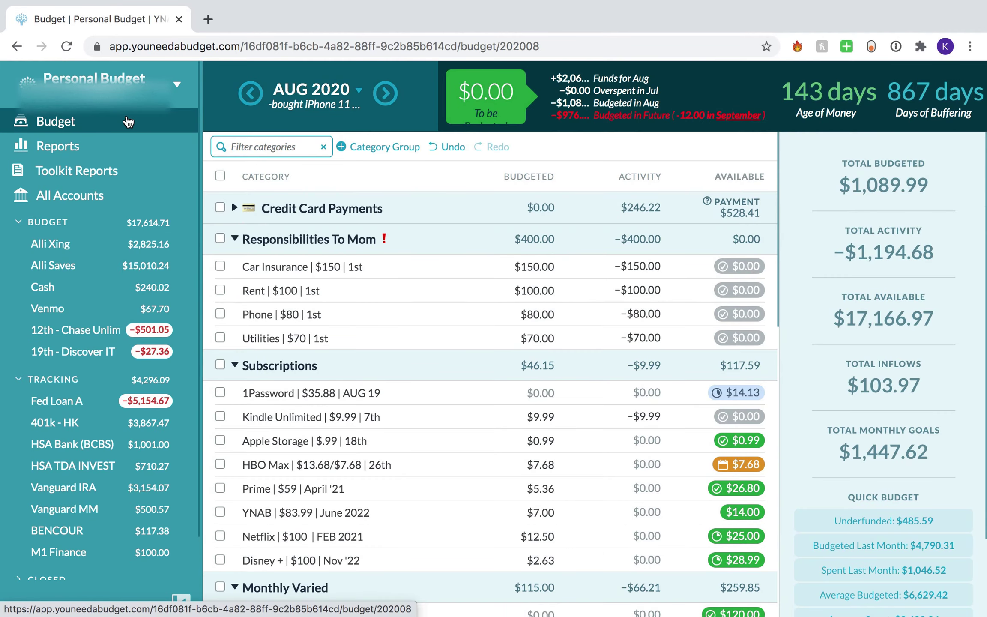
pyautogui.scroll(-8, 262, 250)
pyautogui.scroll(-9, 263, 244)
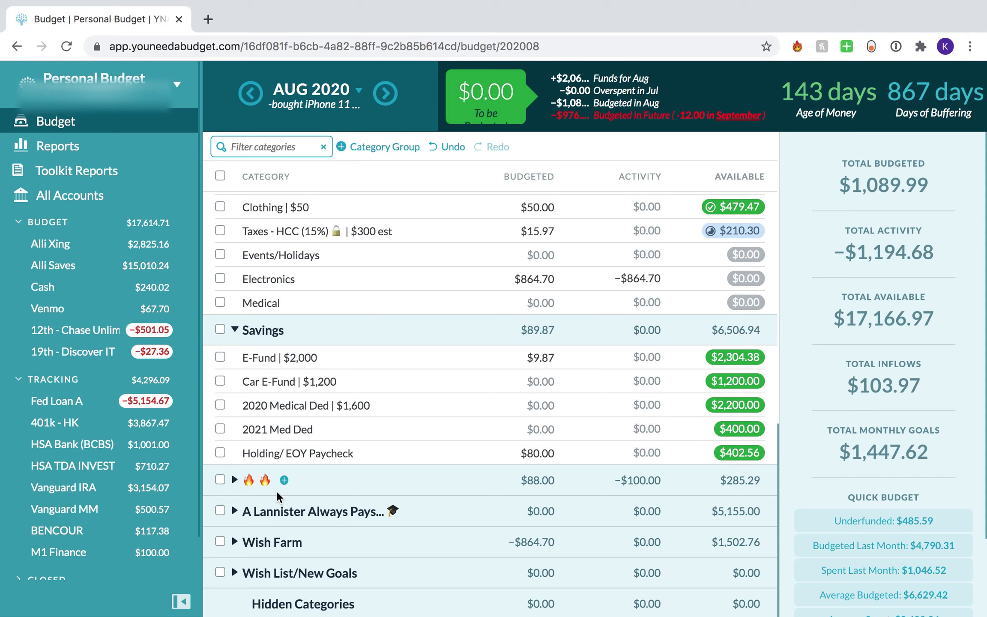
pyautogui.click(236, 575)
pyautogui.scroll(-2, 238, 581)
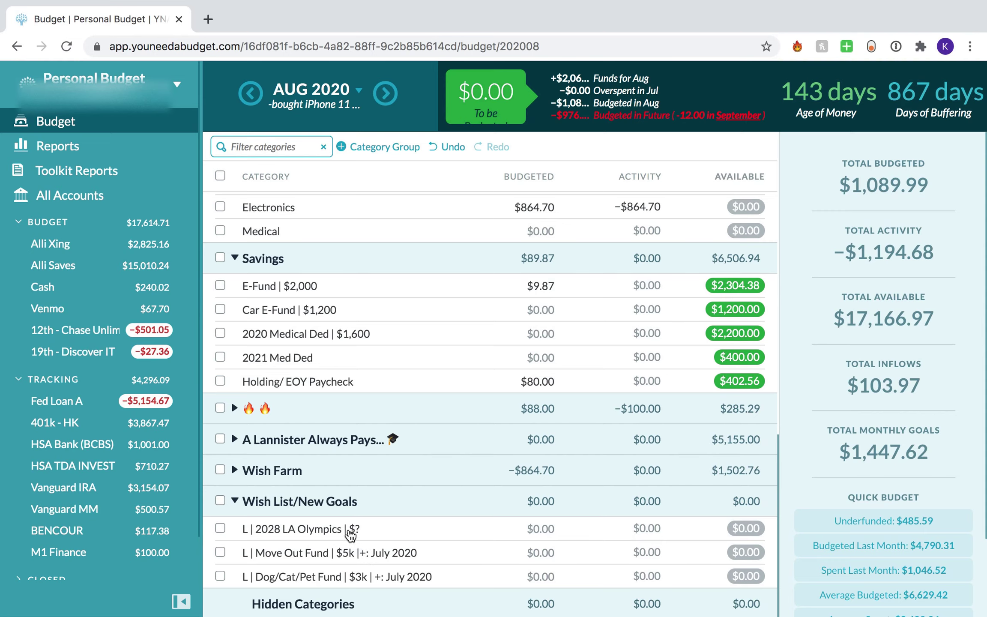
pyautogui.click(220, 529)
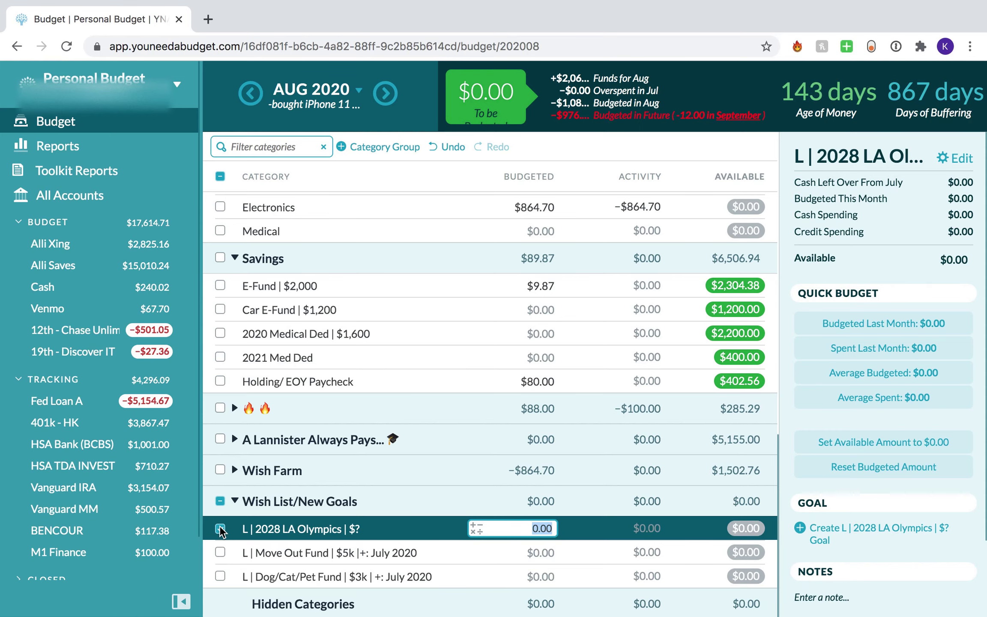
pyautogui.click(220, 530)
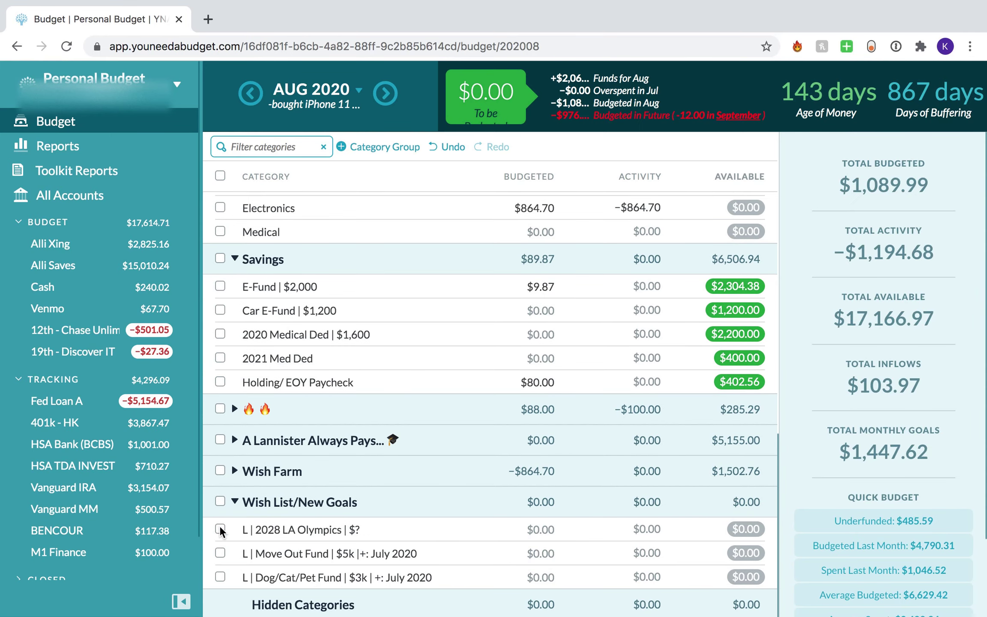
# Inspect the Move Out Fund category and collapse the Wish List/New Goals group
pyautogui.click(221, 556)
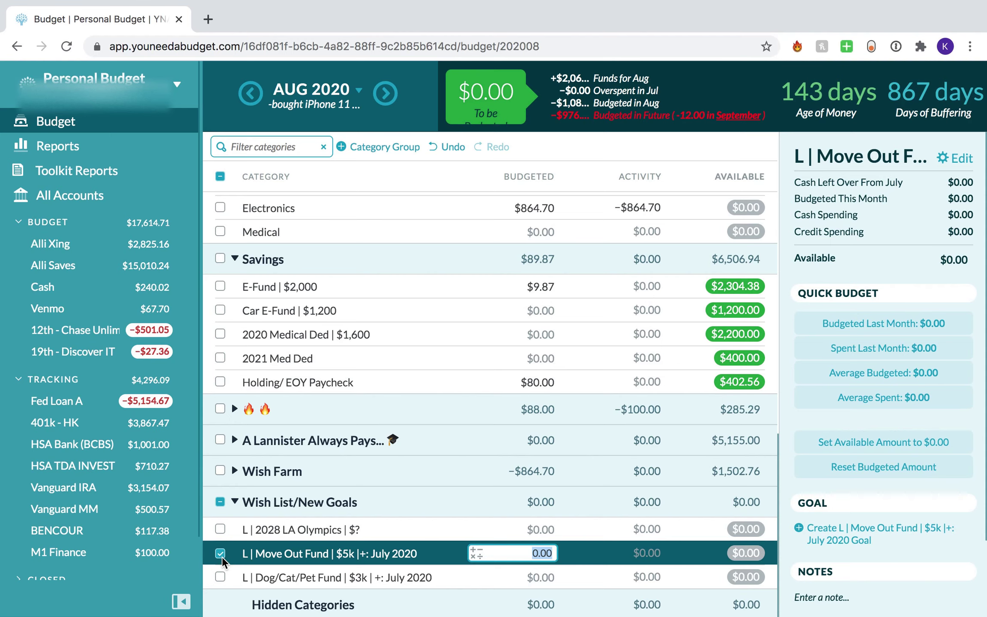
pyautogui.click(220, 554)
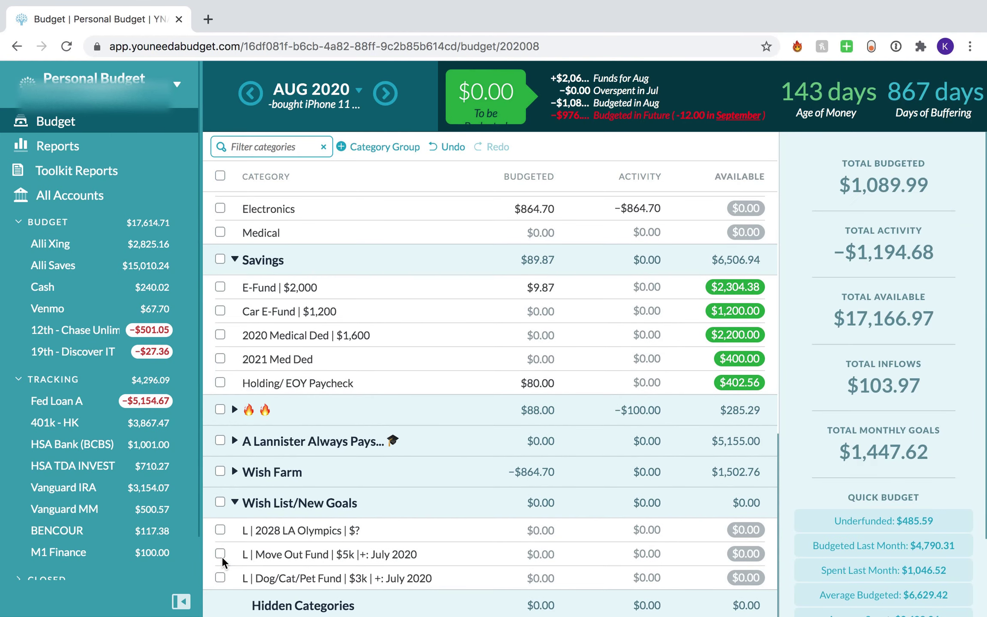
pyautogui.click(235, 503)
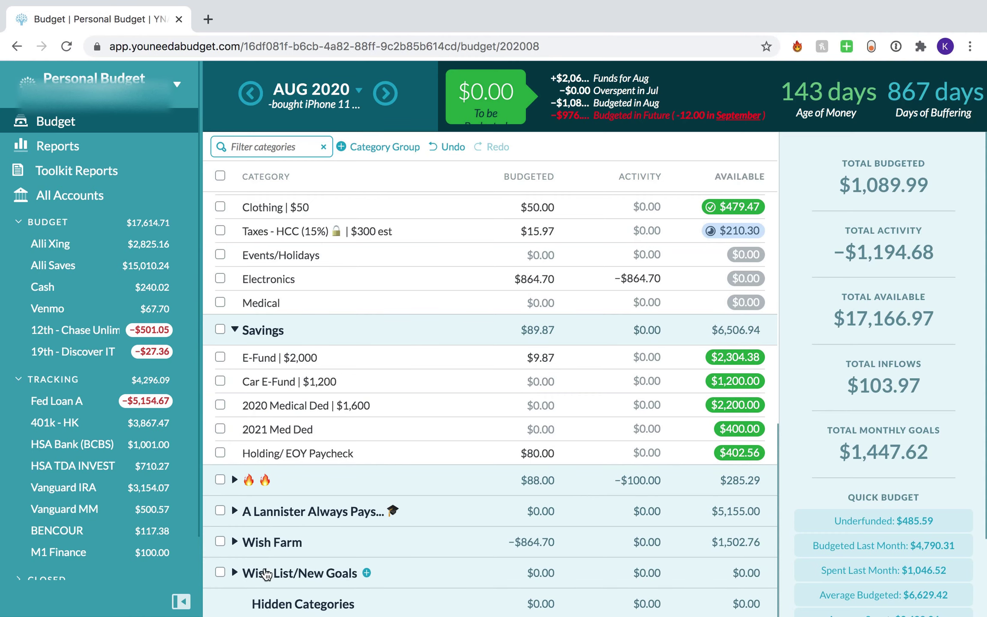
# Expand the Wish Farm group and inspect its Travel Fund and New Car categories
pyautogui.click(235, 542)
pyautogui.scroll(-3, 239, 548)
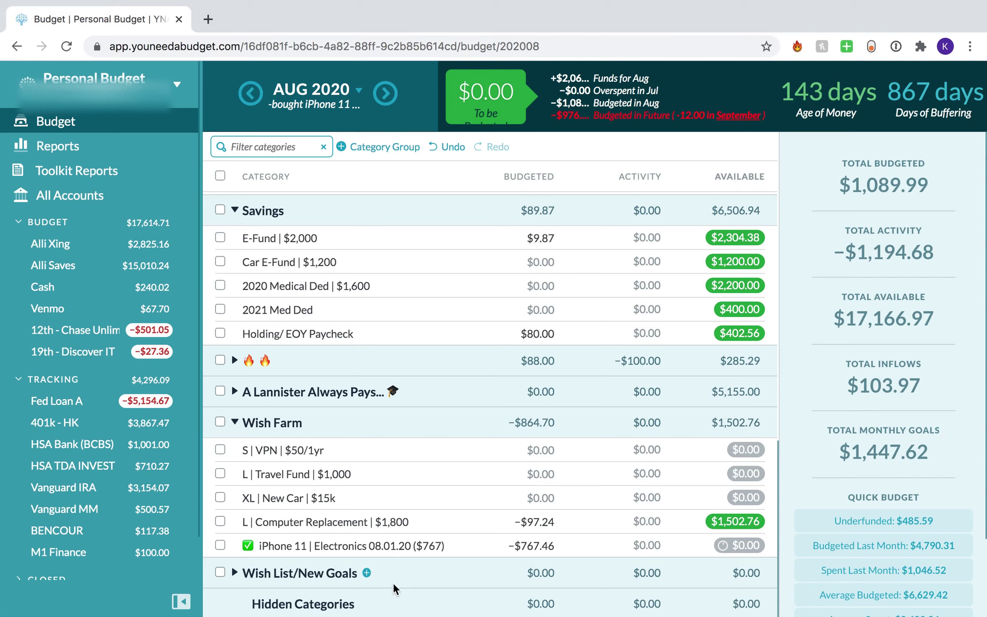
pyautogui.click(293, 480)
pyautogui.click(290, 499)
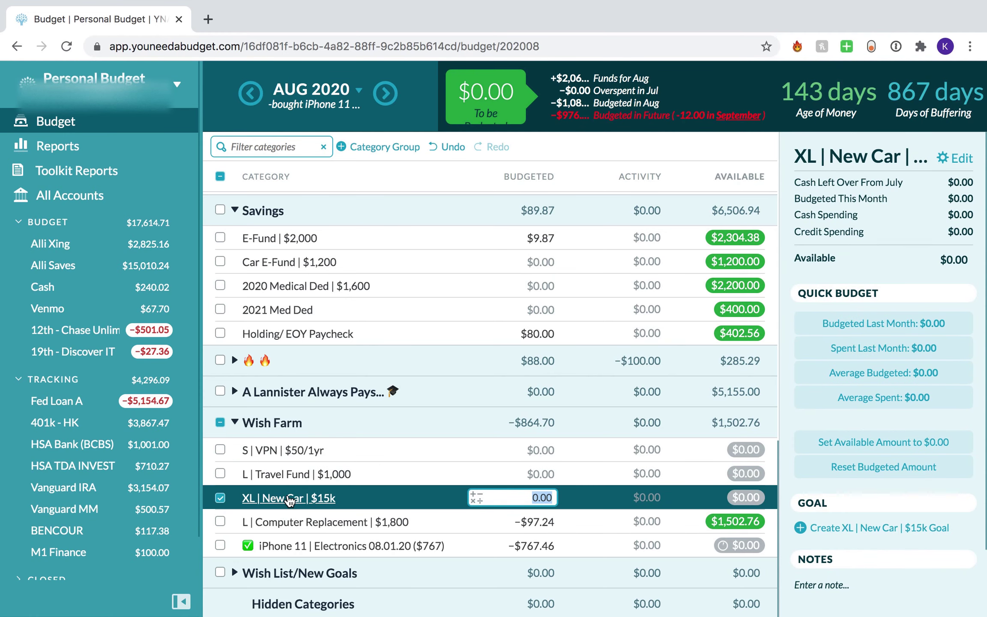
pyautogui.click(220, 498)
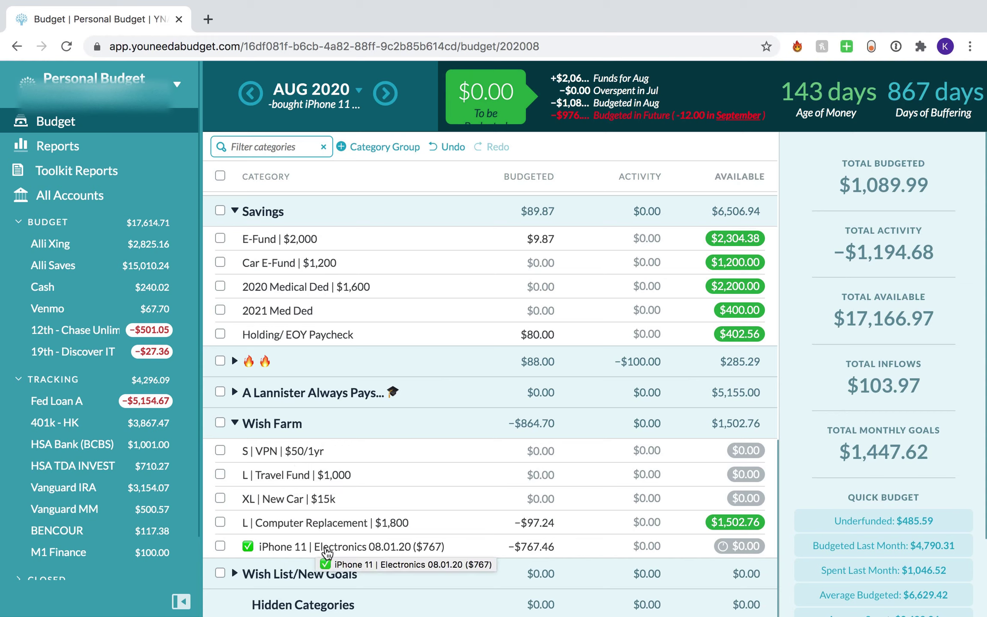
# Rename the "L | Travel Fund | $1,000" category in Wish Farm to "Travel Fund | $1,000"
pyautogui.click(312, 476)
pyautogui.click(312, 476)
pyautogui.click(179, 518)
pyautogui.press('BackSpace')
pyautogui.press('BackSpace')
pyautogui.press('BackSpace')
pyautogui.press('BackSpace')
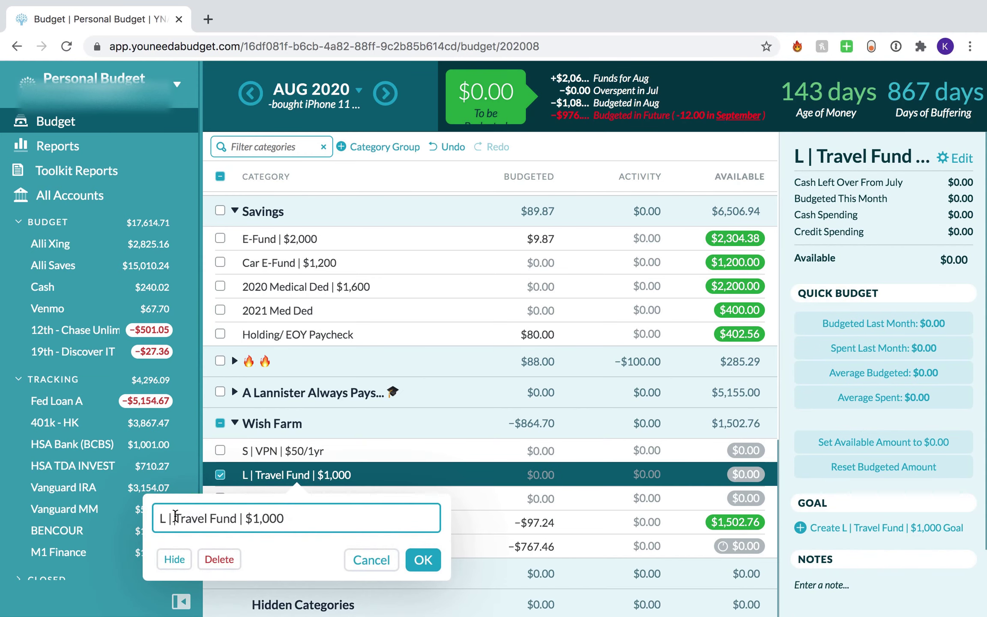
pyautogui.click(423, 560)
# Move the Travel Fund category into the Winter Is Coming group, between Clothing and Taxes - HCC
pyautogui.scroll(1, 304, 477)
pyautogui.moveTo(294, 533); pyautogui.dragTo(306, 208)
pyautogui.scroll(3, 309, 240)
pyautogui.moveTo(283, 357); pyautogui.dragTo(282, 297)
pyautogui.scroll(-1, 299, 344)
pyautogui.scroll(-3, 299, 344)
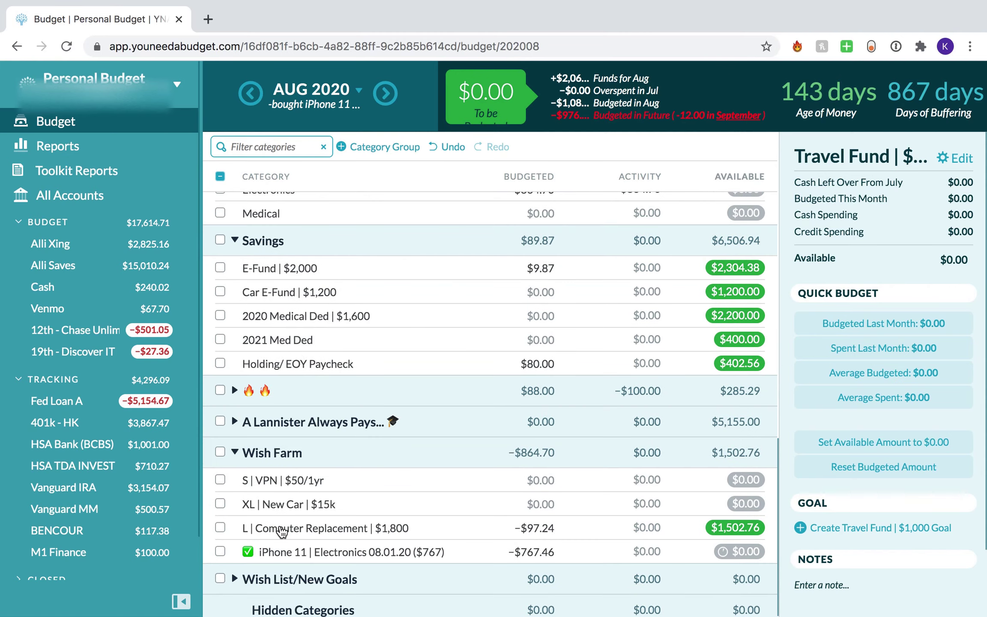
# Move the New Car category into the Savings group below 2021 Med Ded, and collapse Wish Farm
pyautogui.click(266, 505)
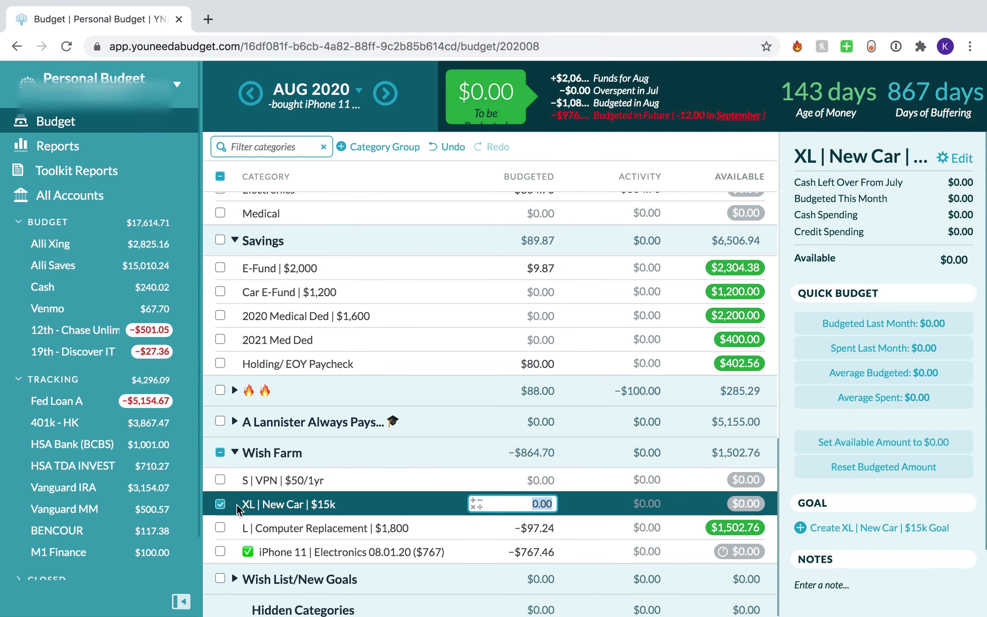
pyautogui.click(222, 505)
pyautogui.moveTo(289, 506); pyautogui.dragTo(286, 362)
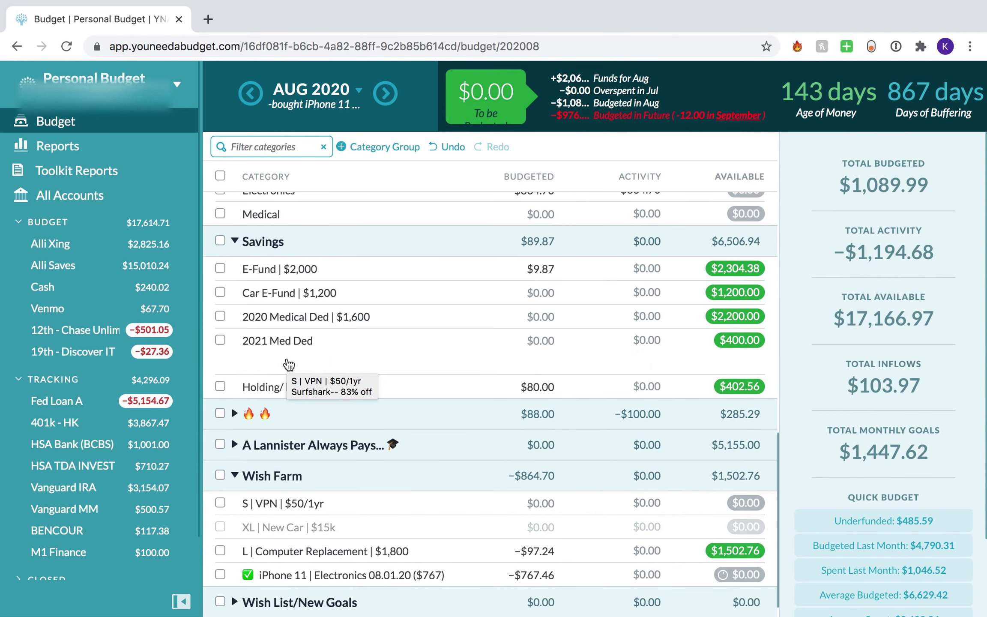
pyautogui.click(235, 477)
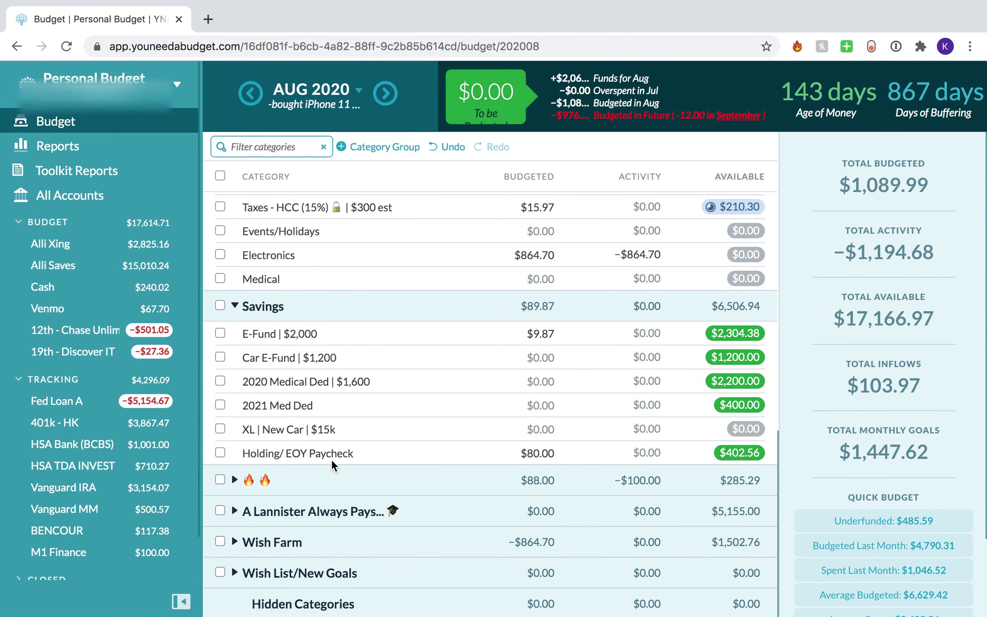
pyautogui.click(253, 431)
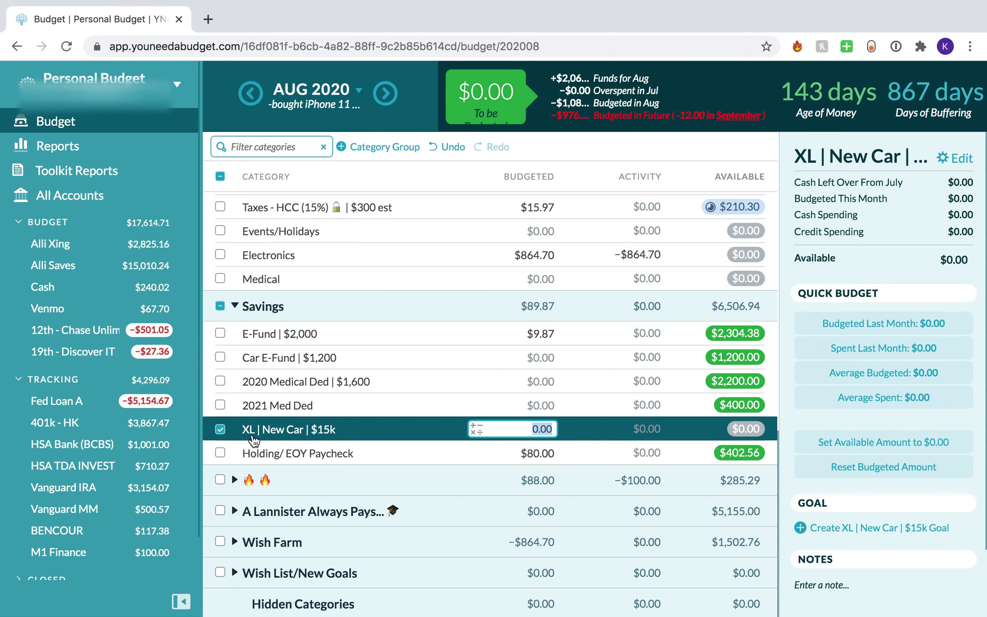
pyautogui.click(172, 472)
pyautogui.moveTo(133, 469); pyautogui.dragTo(107, 466)
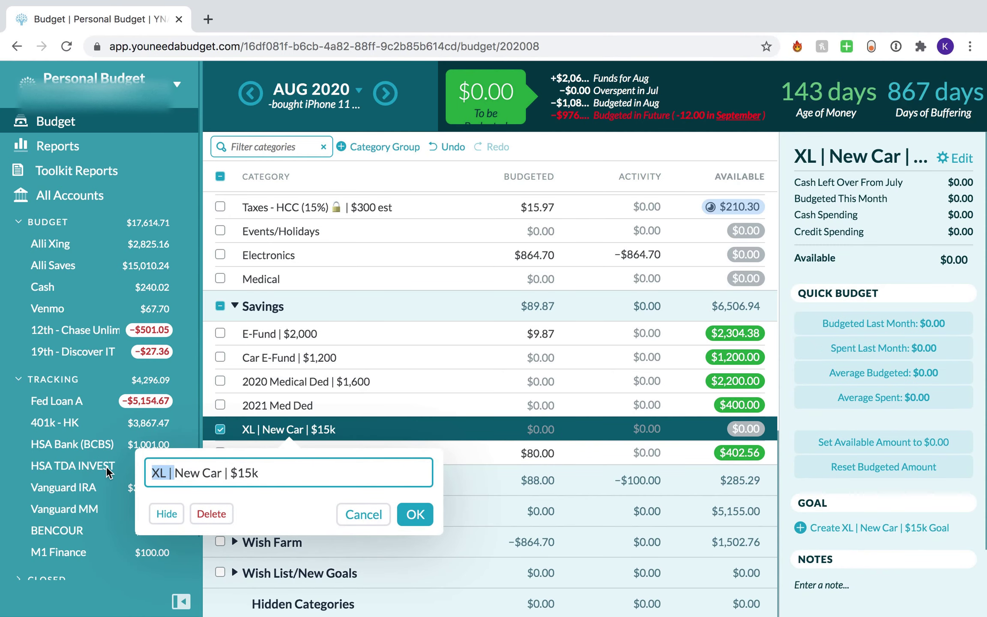
pyautogui.press('BackSpace')
pyautogui.click(418, 515)
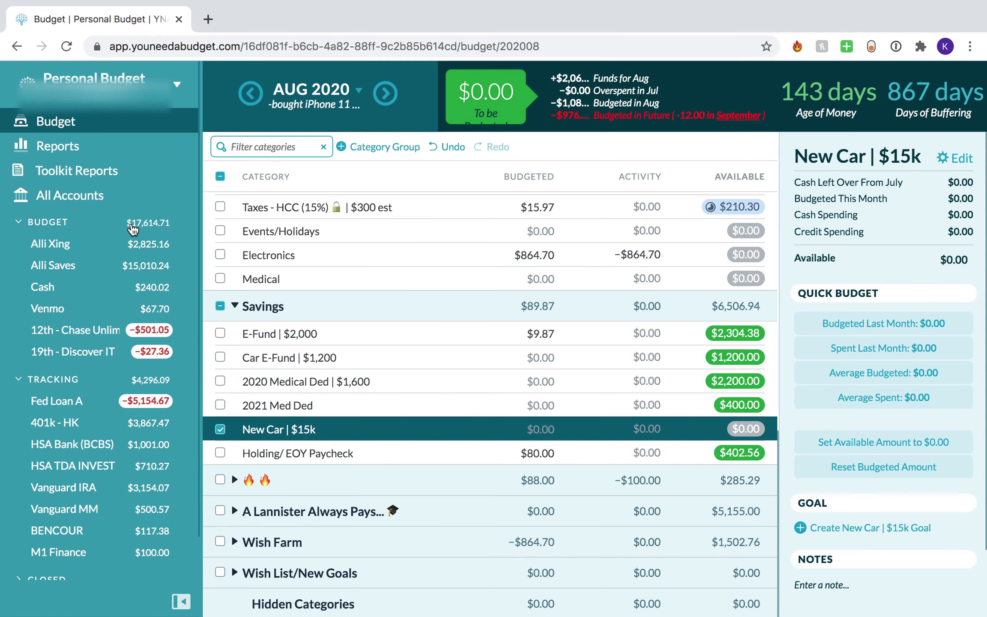
pyautogui.click(135, 242)
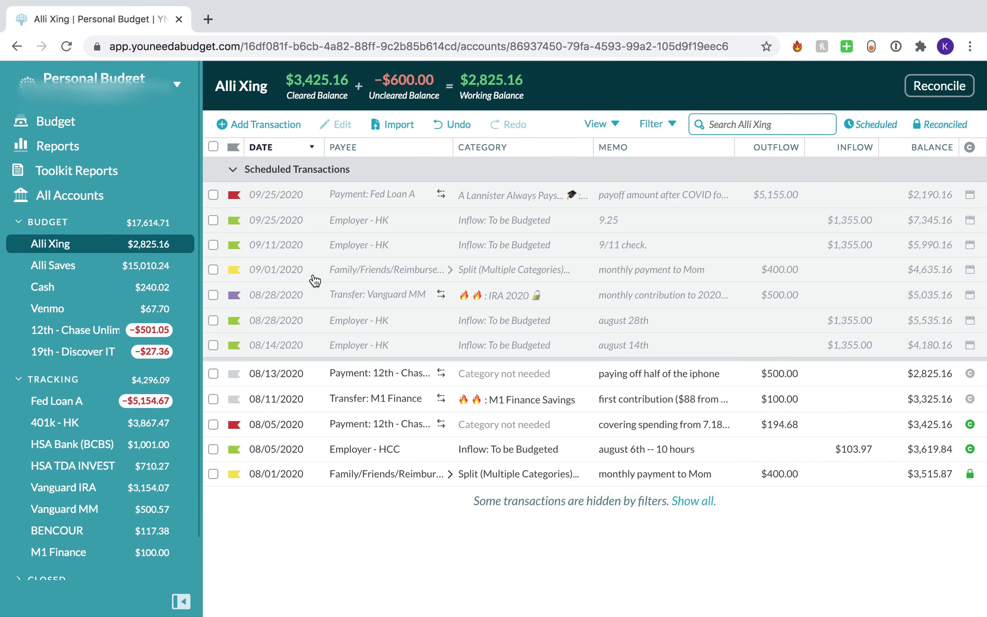
pyautogui.click(244, 128)
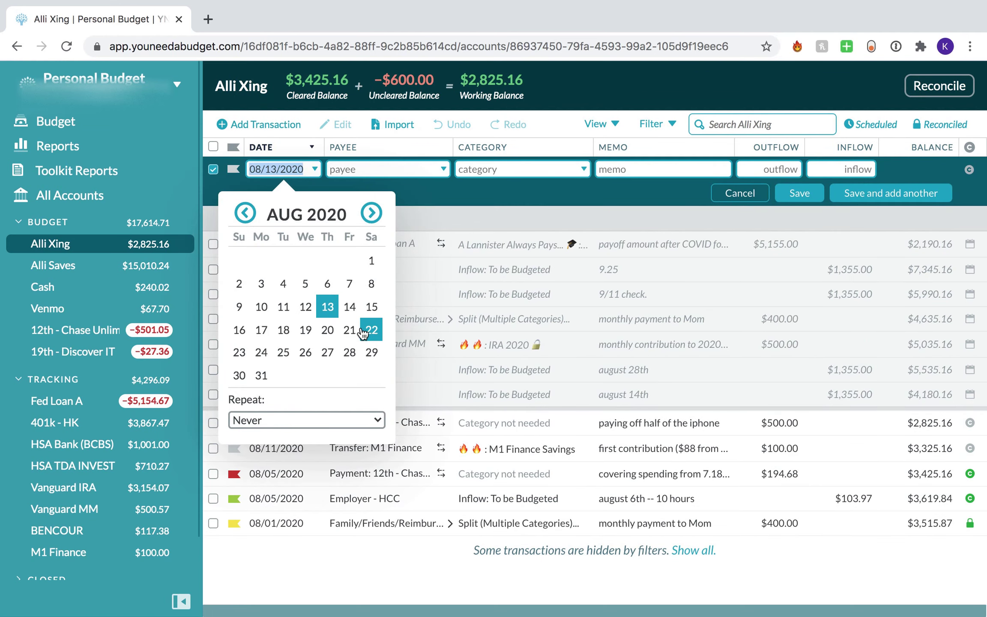
pyautogui.click(330, 307)
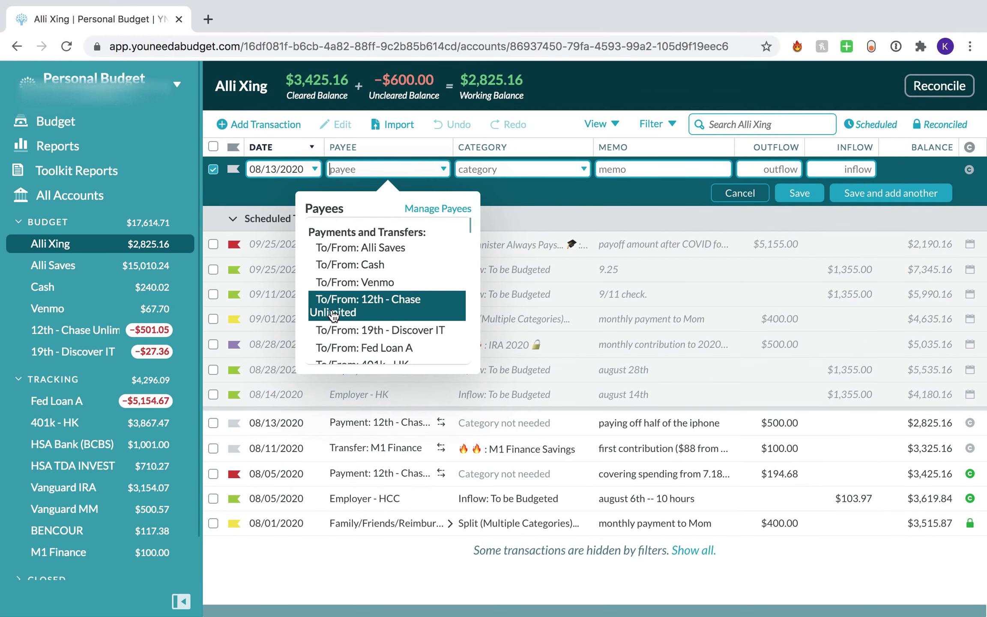
pyautogui.write('hk')
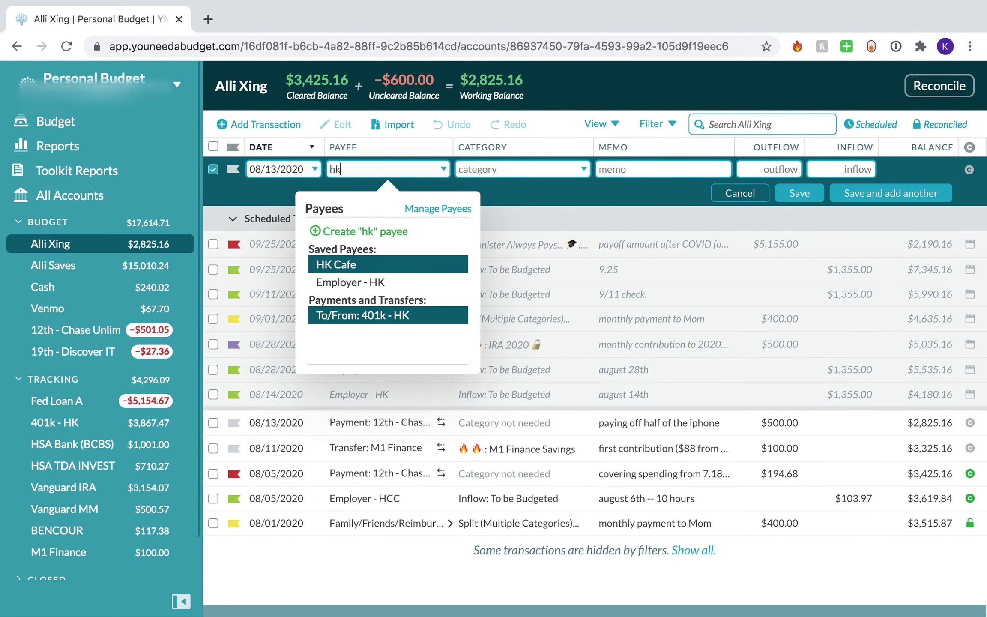
pyautogui.click(371, 282)
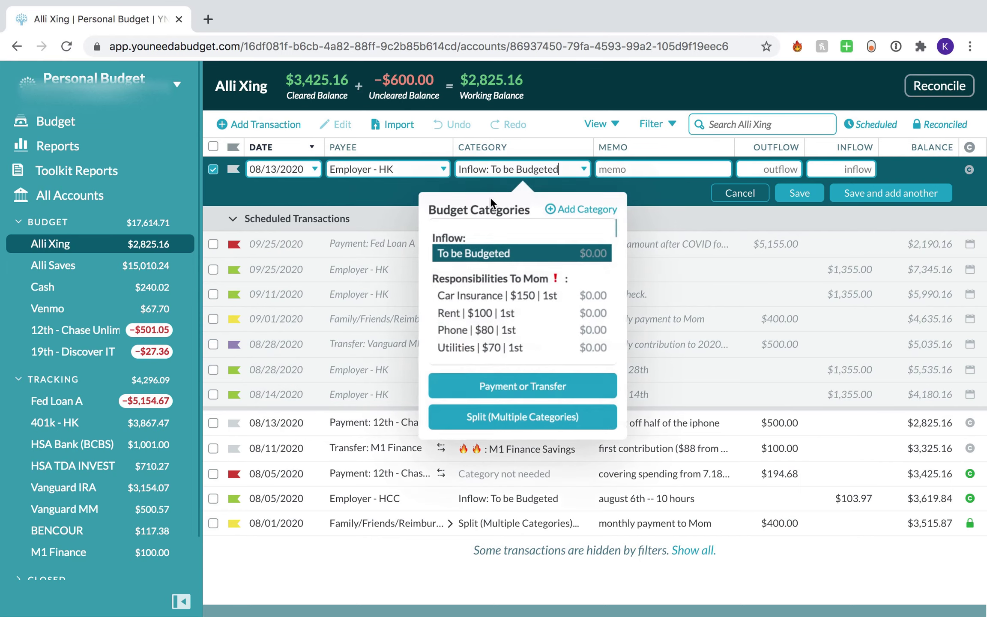
pyautogui.press('Tab')
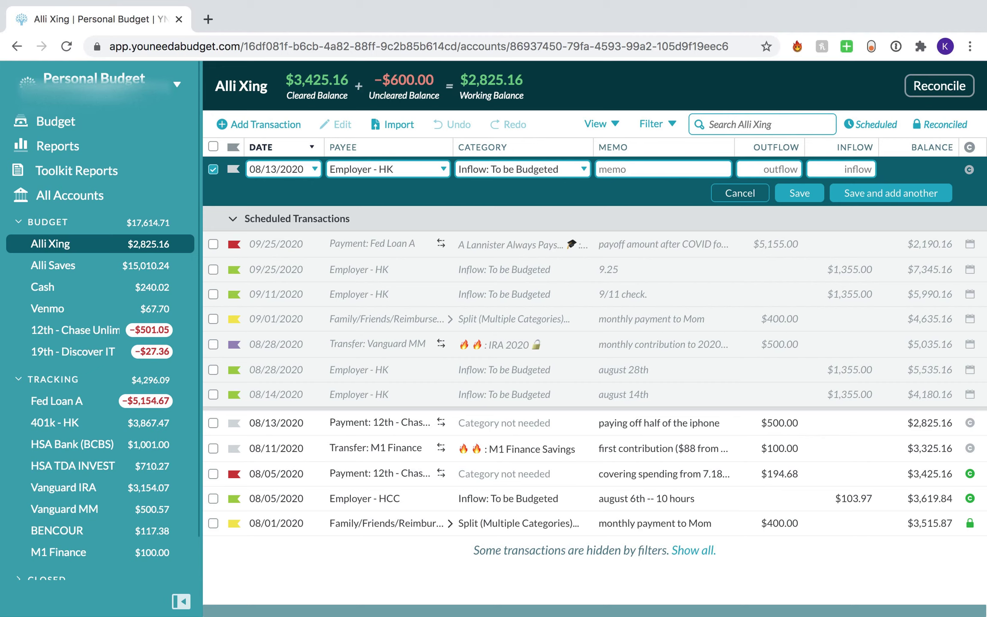
pyautogui.click(747, 194)
# Change the scheduled "august 14th" Employer - HK paycheck to 08/13/2020 with an inflow of 1,355.96, then save and approve it
pyautogui.click(265, 345)
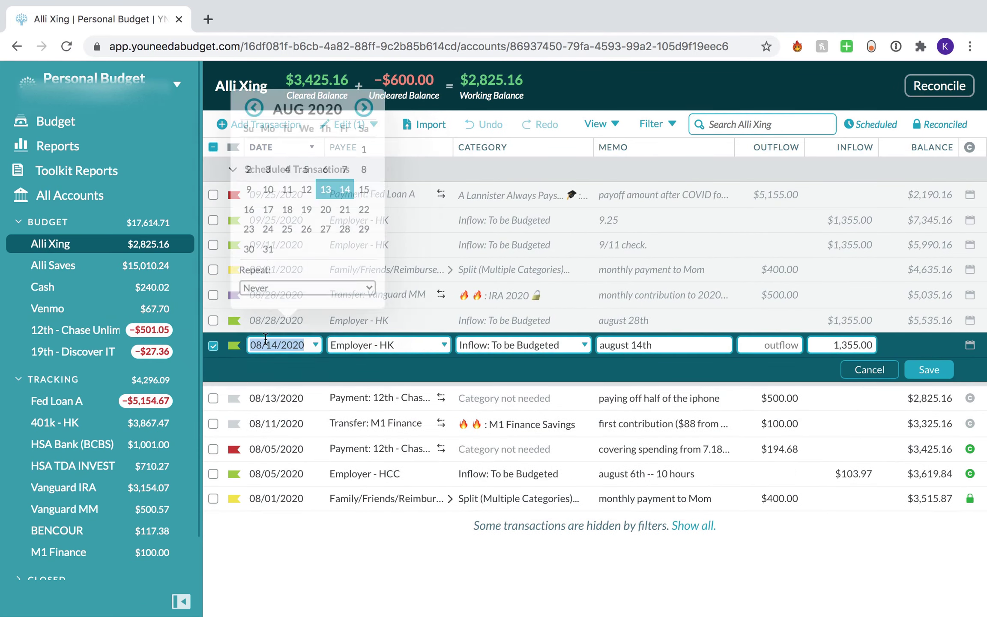
pyautogui.click(335, 195)
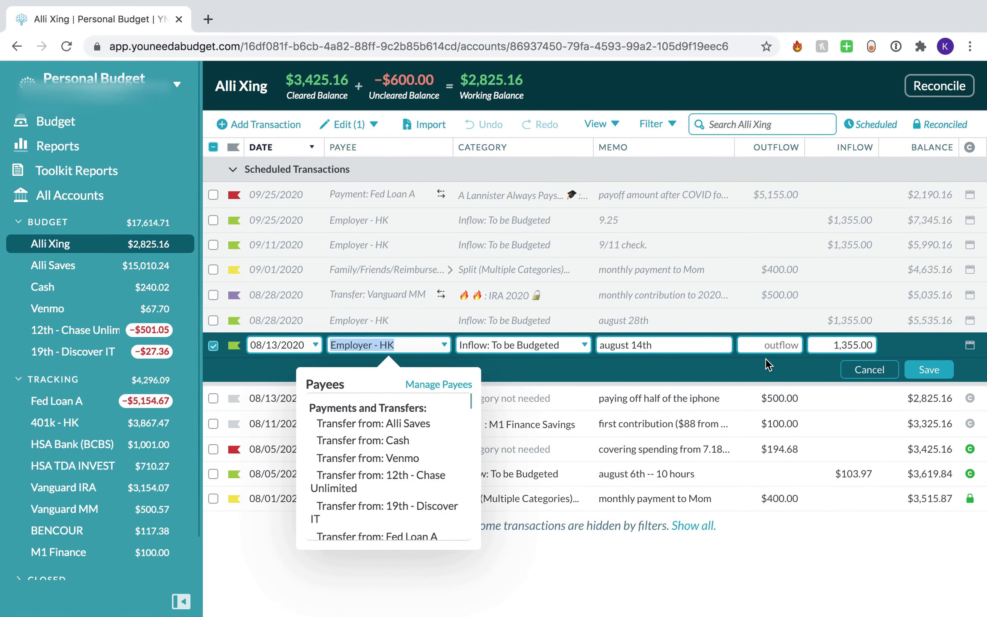
pyautogui.click(872, 344)
pyautogui.press('BackSpace')
pyautogui.press('BackSpace')
pyautogui.press('BackSpace')
pyautogui.write('.96')
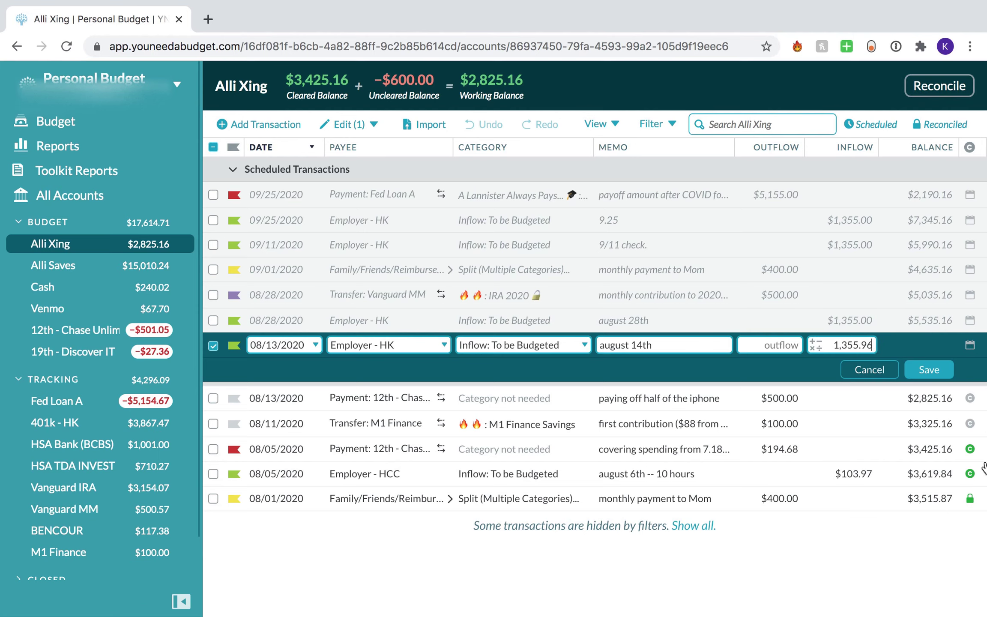
pyautogui.click(941, 373)
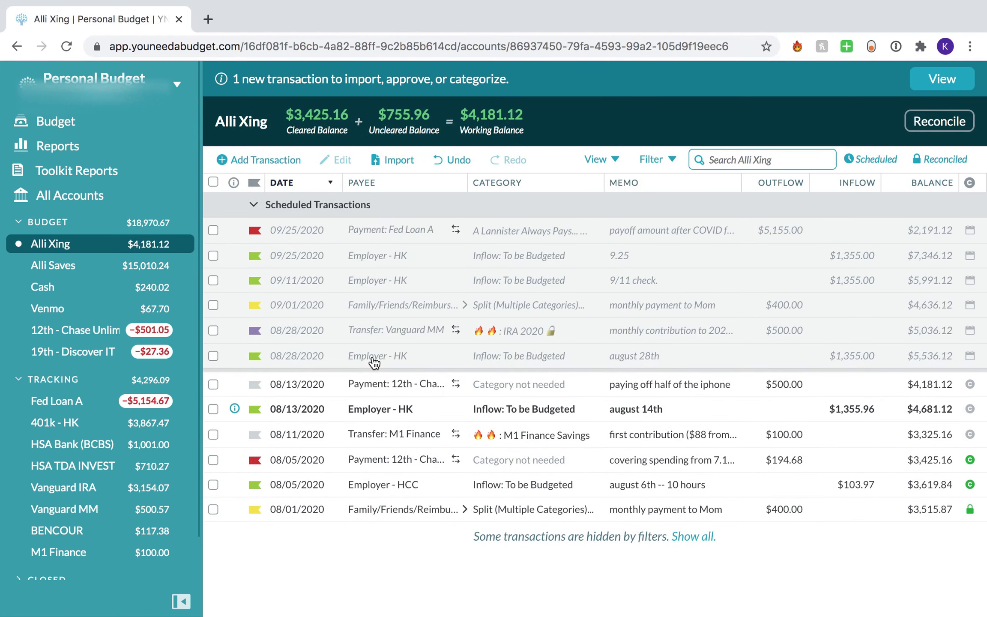
pyautogui.click(234, 407)
pyautogui.click(253, 449)
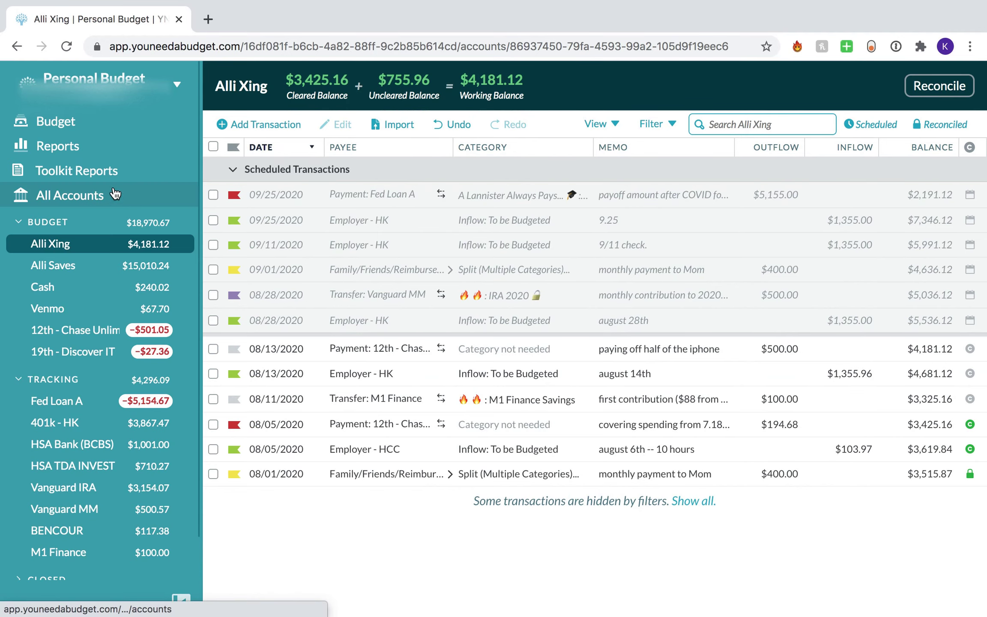
# Return to the budget and review the August and September 2020 categories
pyautogui.click(97, 126)
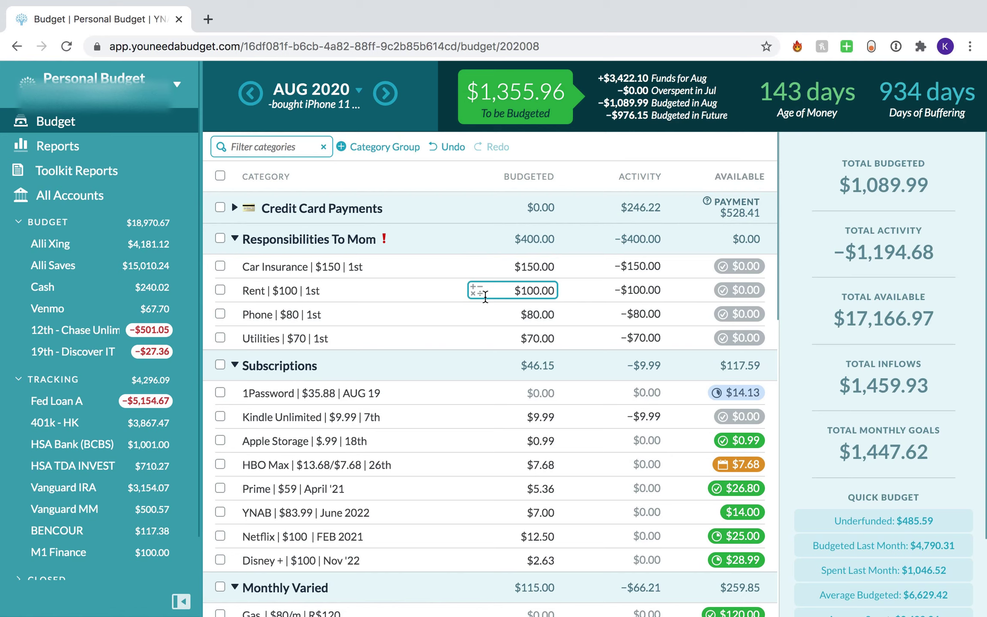
pyautogui.click(332, 89)
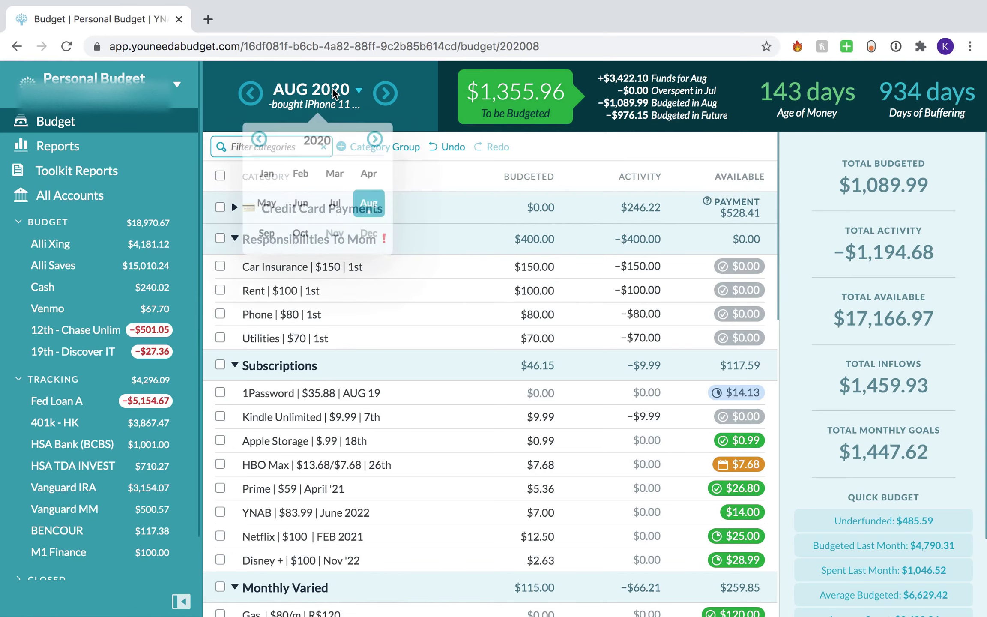
pyautogui.click(427, 98)
pyautogui.scroll(-15, 396, 296)
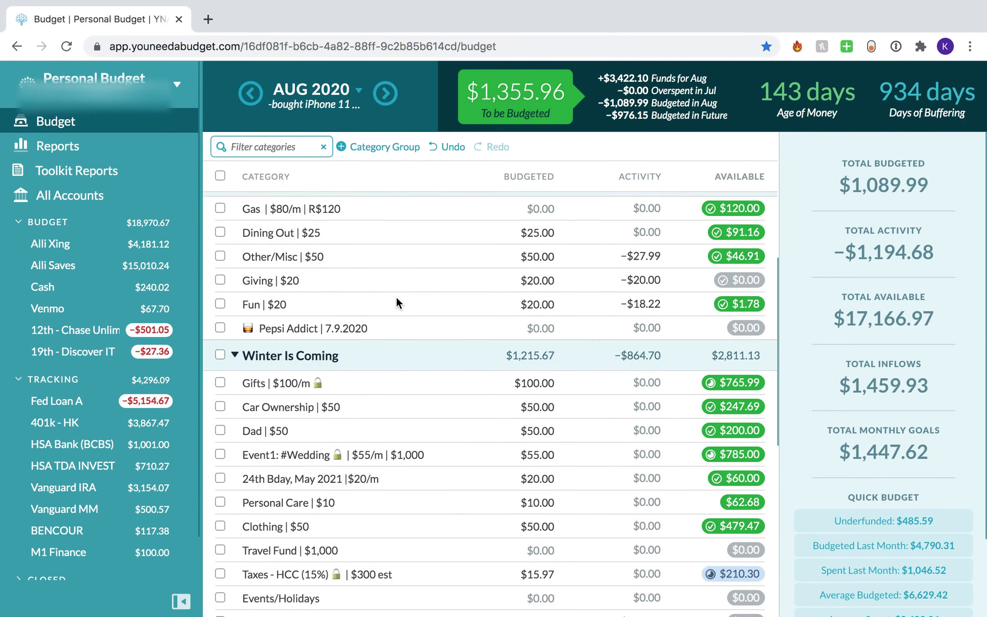
pyautogui.scroll(15, 396, 296)
pyautogui.click(391, 94)
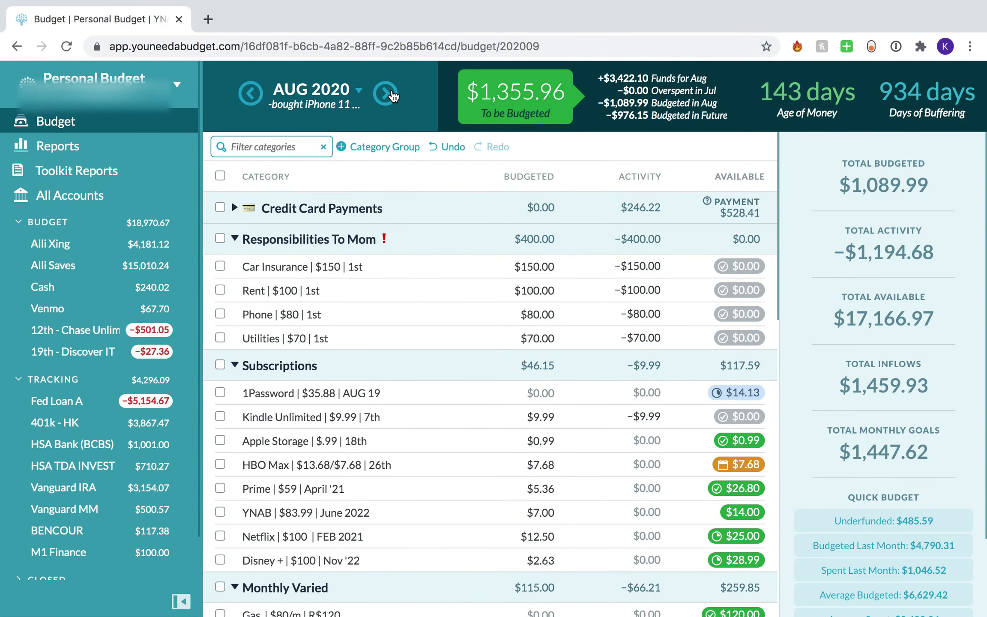
pyautogui.scroll(-10, 445, 298)
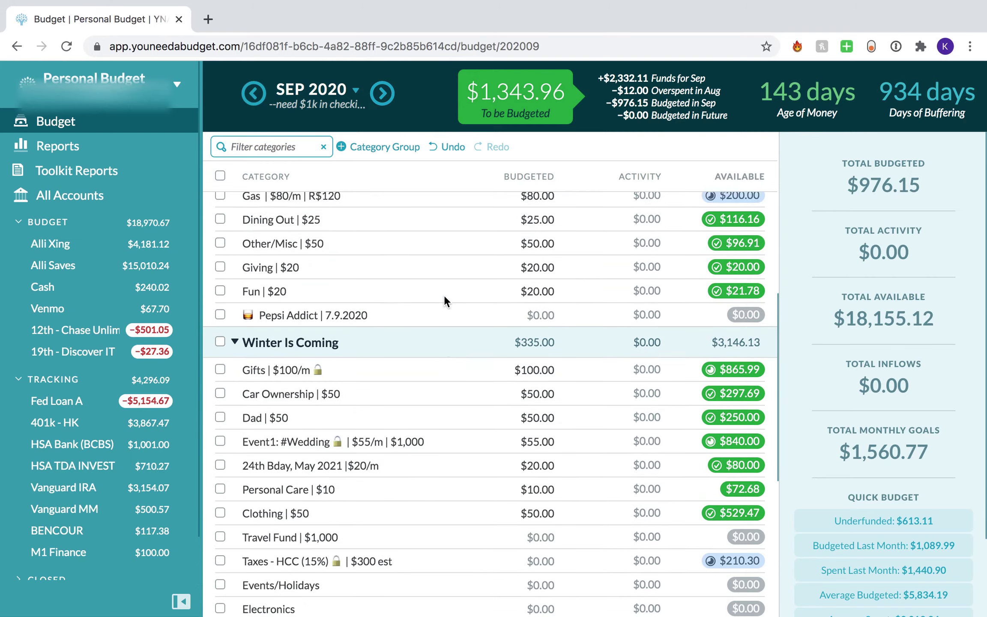
# In the October 2020 budget, assign 150 to Car Insurance and 50 to Rent
pyautogui.click(384, 94)
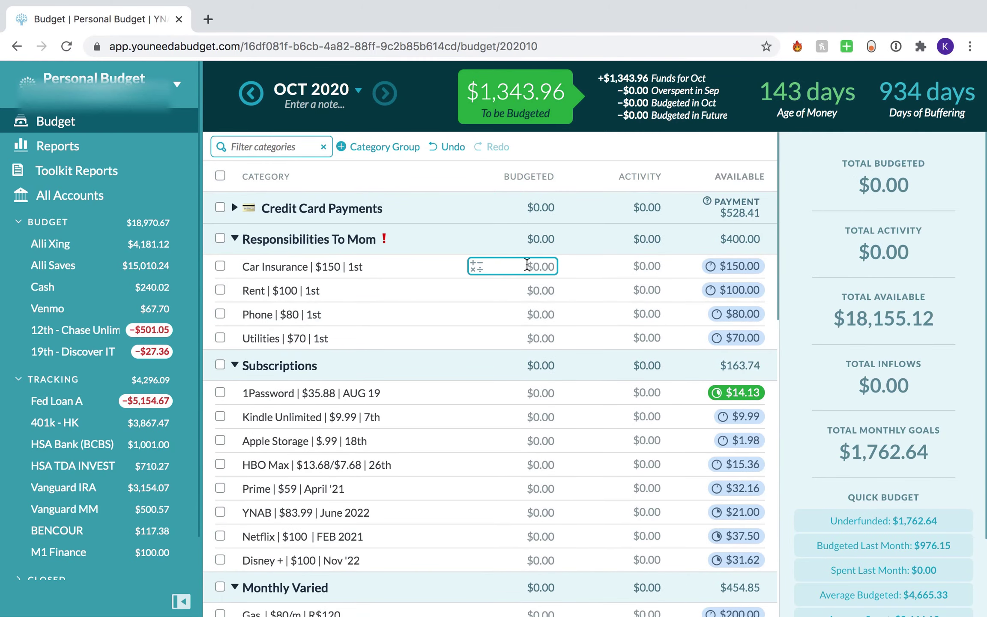
pyautogui.click(527, 264)
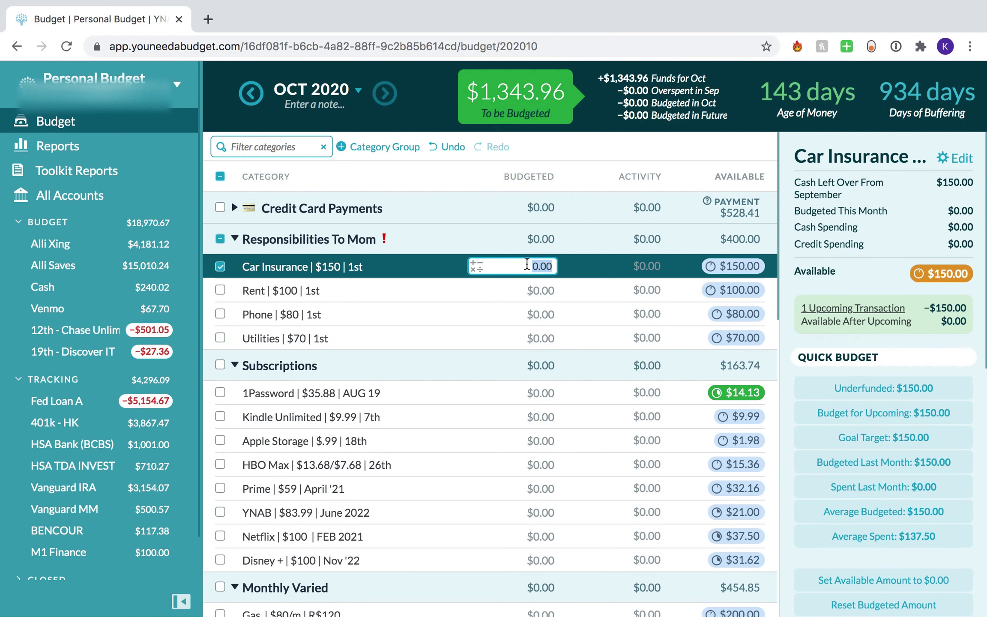
pyautogui.write('150')
pyautogui.press('Return')
pyautogui.press('BackSpace')
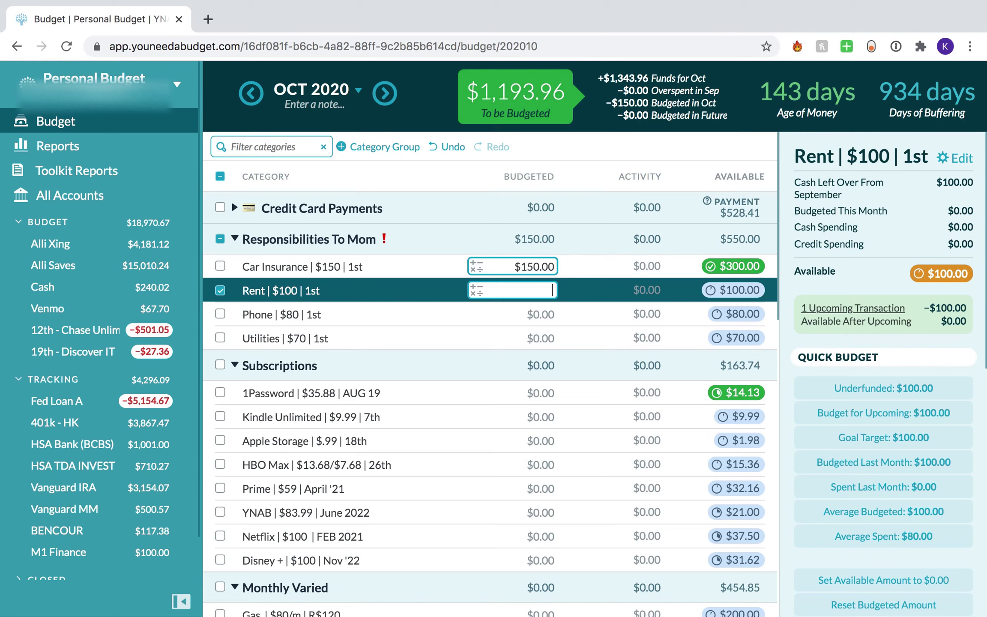
pyautogui.write('50')
pyautogui.press('Return')
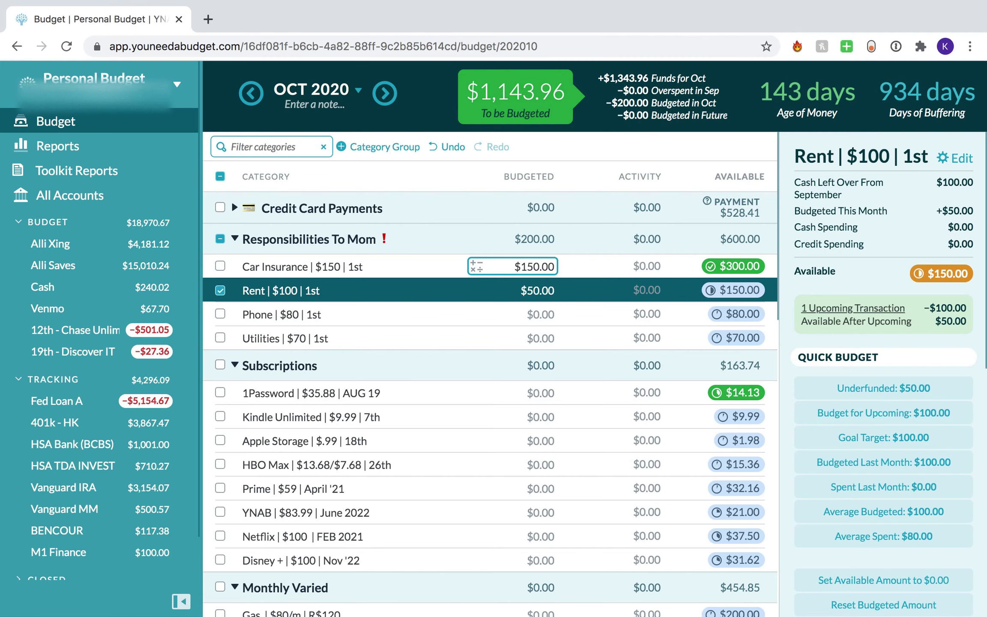
pyautogui.scroll(-6, 567, 384)
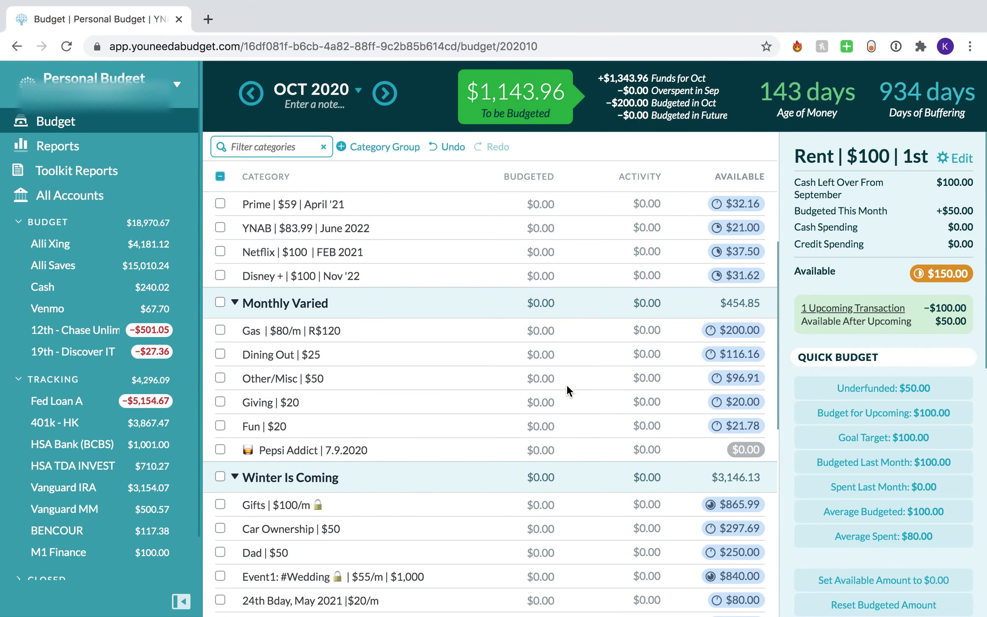
# Assign 50 to the Dad category in October's Winter Is Coming group and deselect the category
pyautogui.scroll(-3, 560, 394)
pyautogui.click(534, 455)
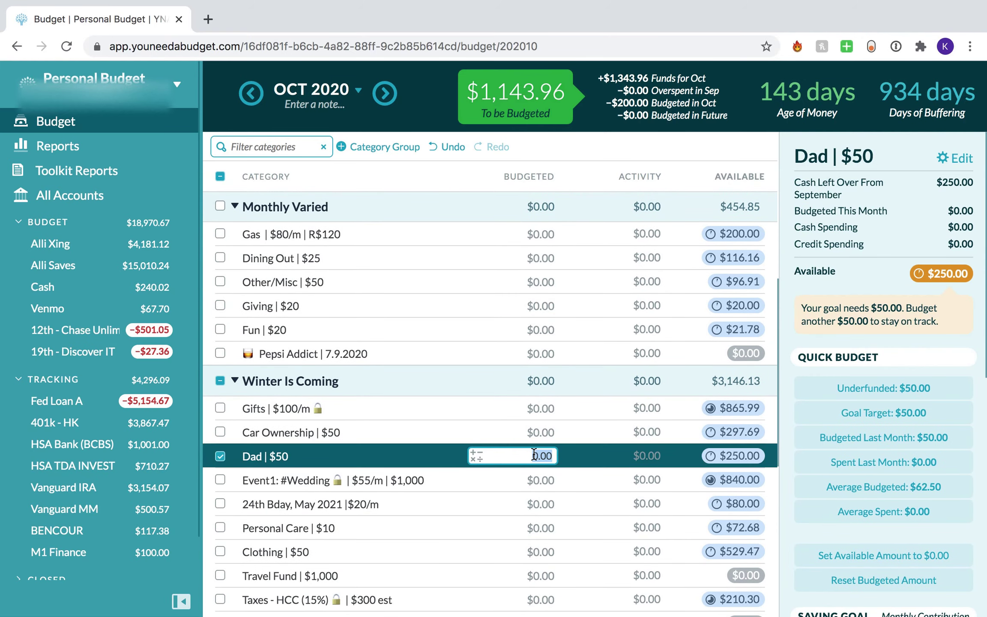
pyautogui.write('50')
pyautogui.press('Return')
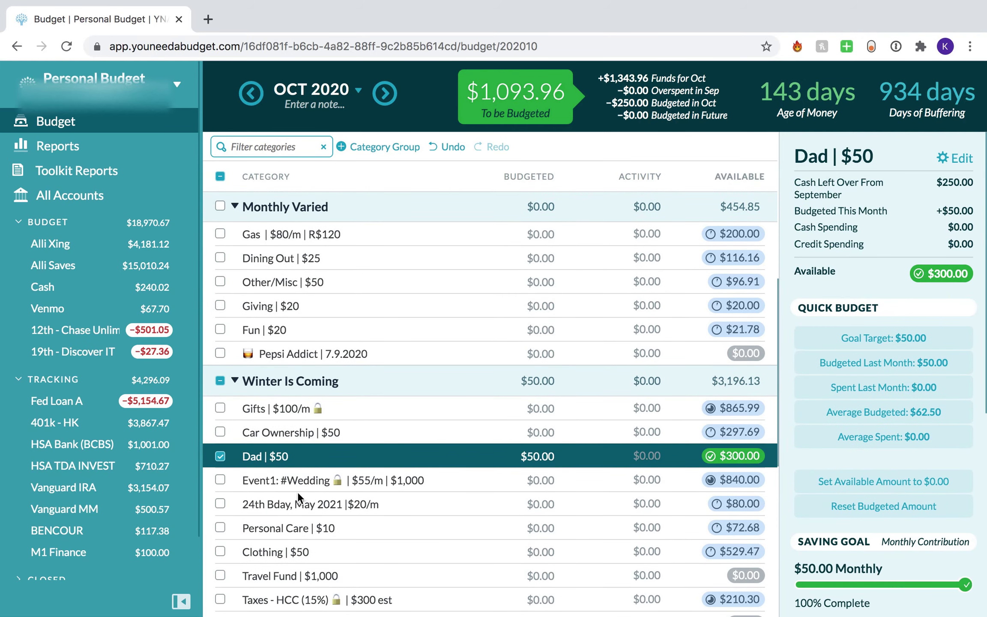
pyautogui.click(220, 457)
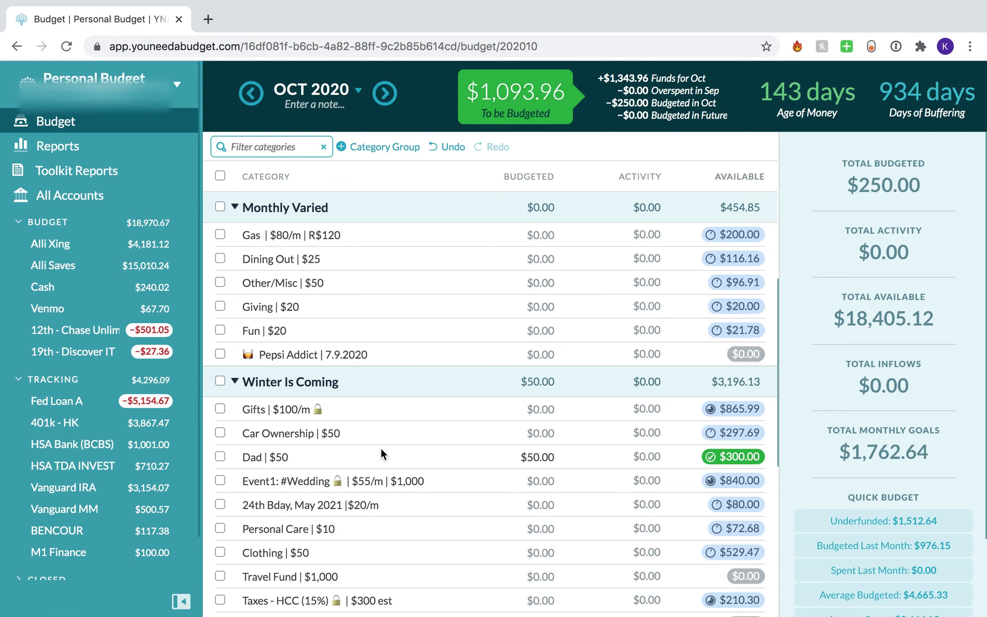
# Review October's budgeted and available amounts across Responsibilities To Mom, Subscriptions, Monthly Varied and Winter Is Coming
pyautogui.scroll(2, 380, 447)
pyautogui.scroll(1, 380, 447)
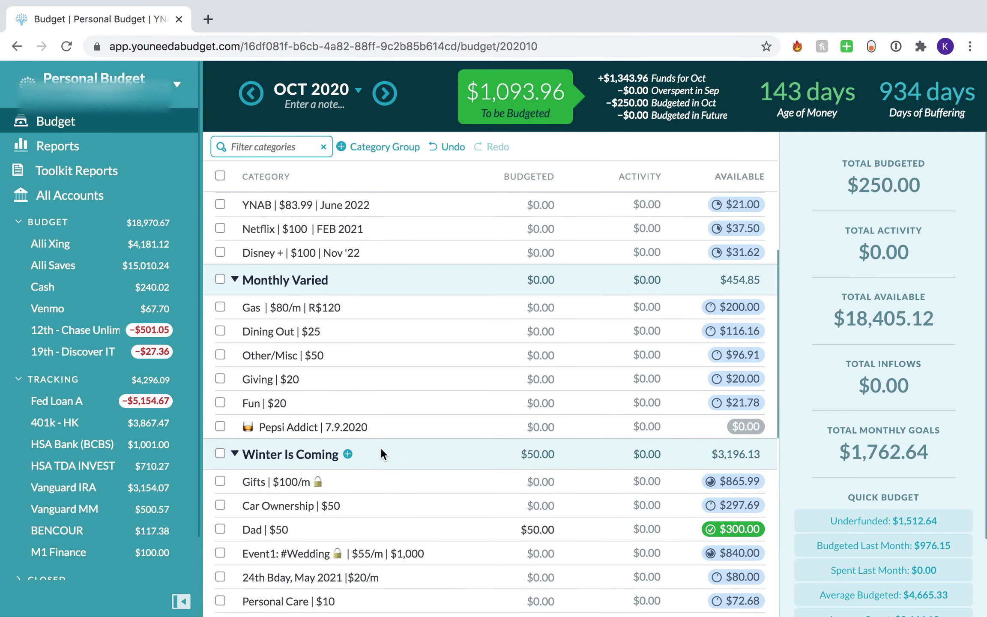
pyautogui.scroll(10, 359, 523)
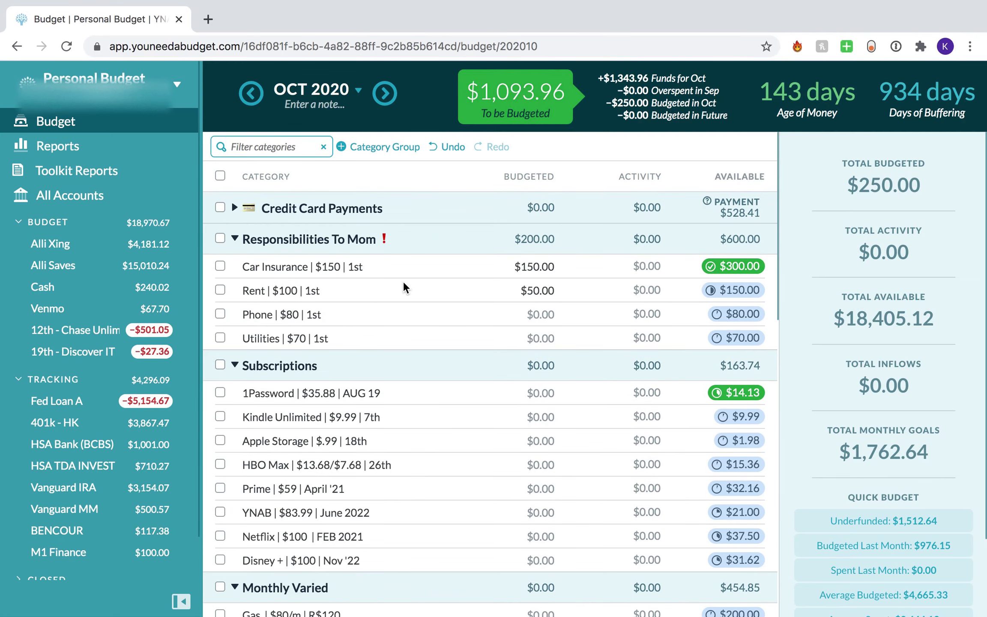
pyautogui.scroll(-12, 403, 279)
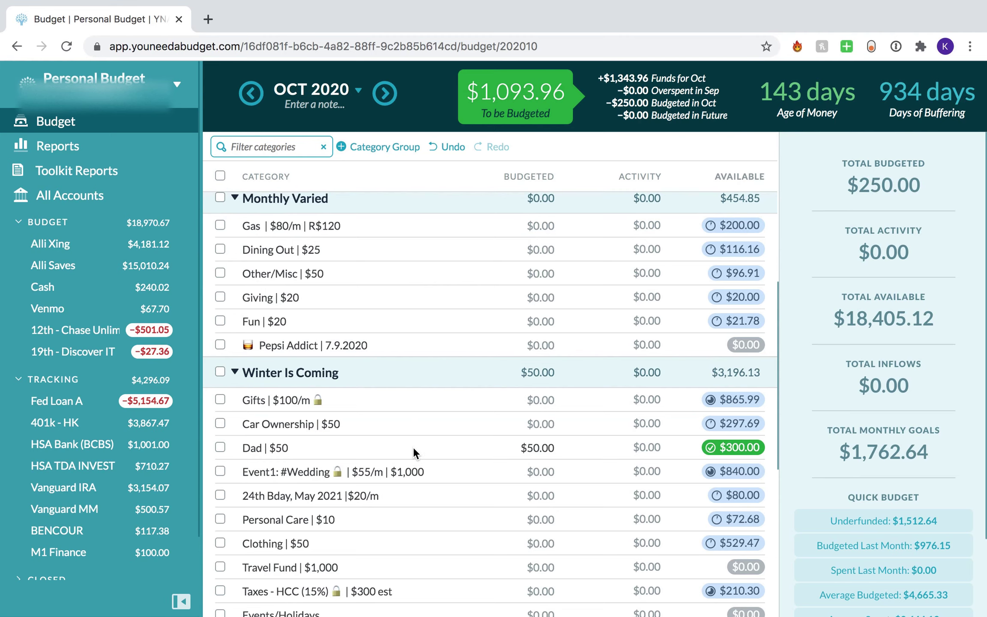
pyautogui.scroll(12, 414, 447)
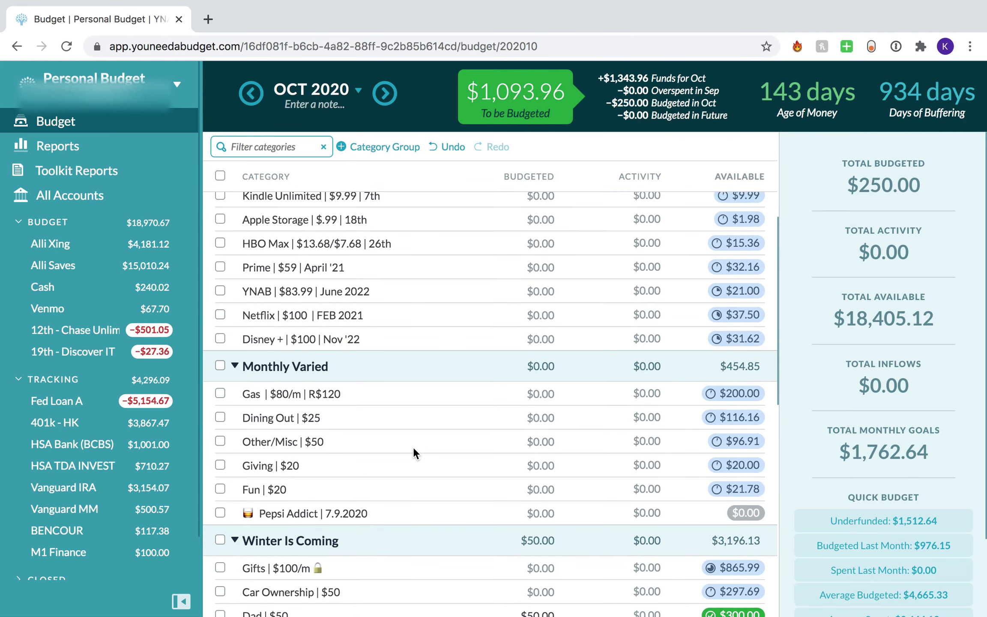
pyautogui.click(535, 393)
pyautogui.click(536, 440)
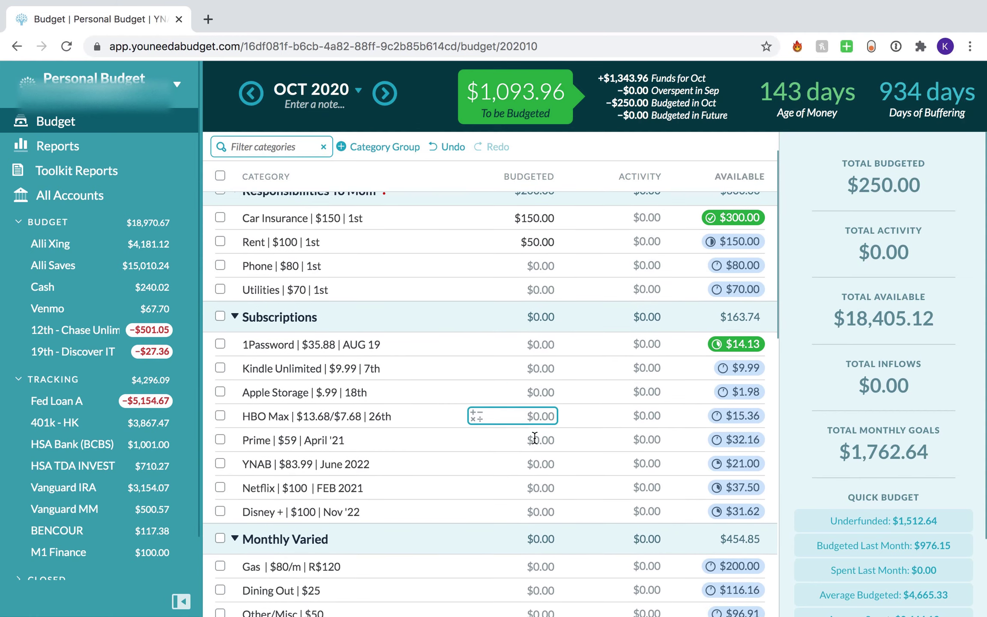
pyautogui.click(541, 340)
pyautogui.scroll(-4, 540, 340)
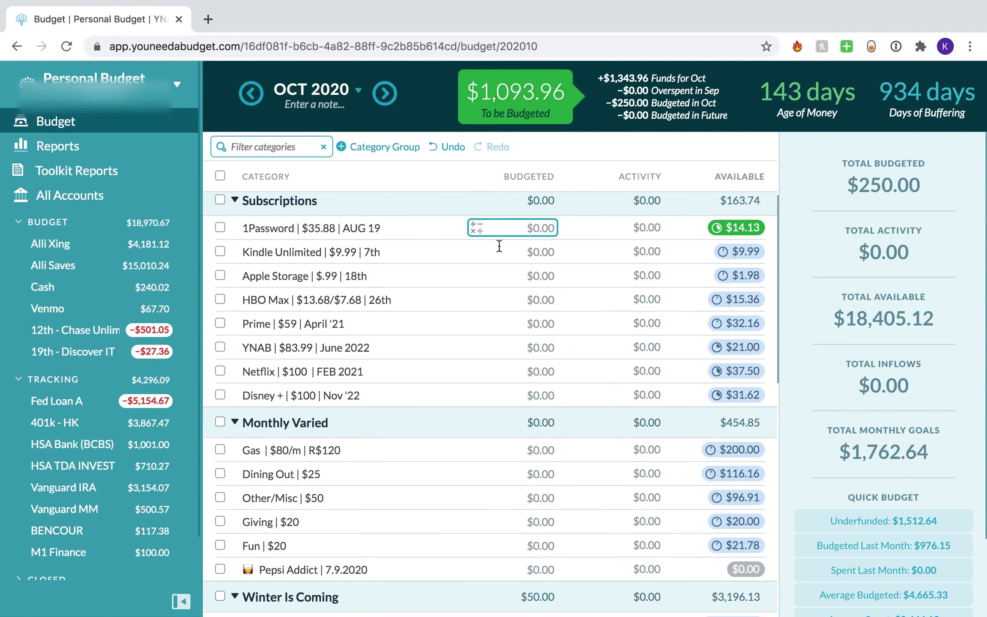
pyautogui.scroll(-3, 604, 283)
pyautogui.scroll(-1, 605, 285)
# Assign 40 to Gas and 25 to Dining Out in October's Monthly Varied group
pyautogui.click(543, 331)
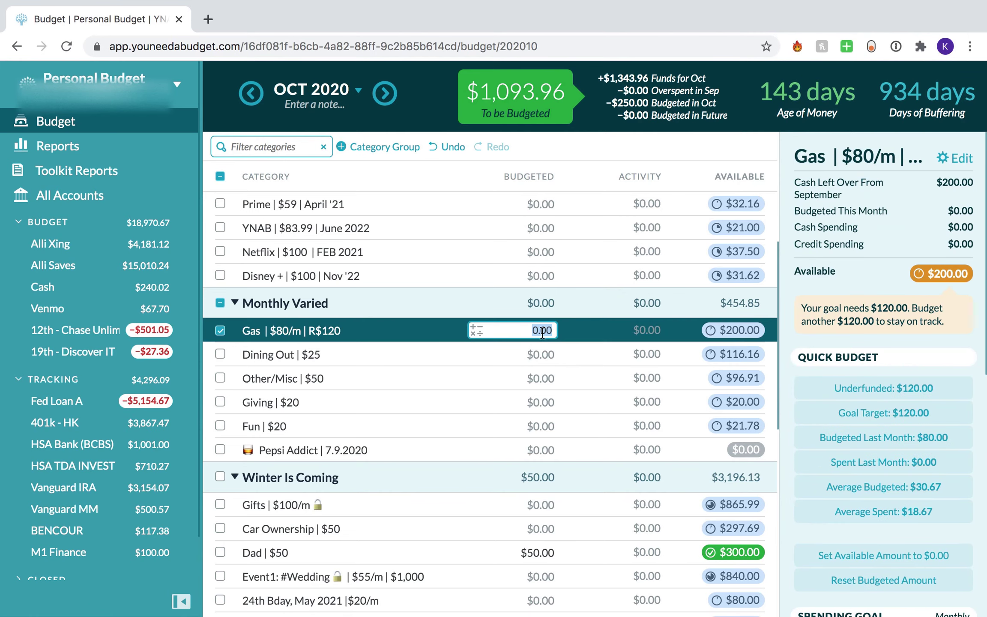
pyautogui.write('40')
pyautogui.press('Return')
pyautogui.write('25')
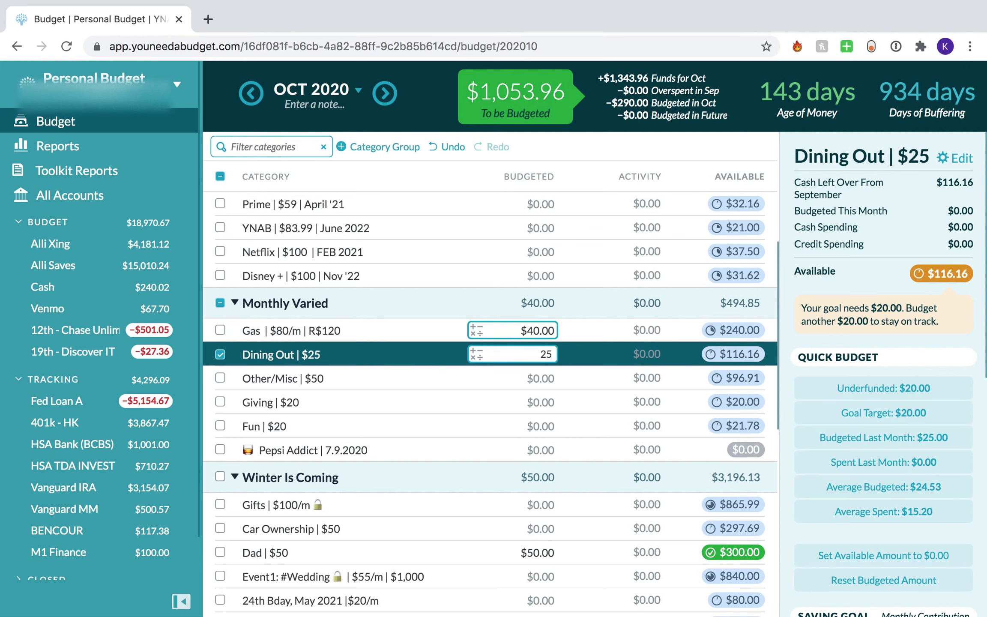
pyautogui.press('Return')
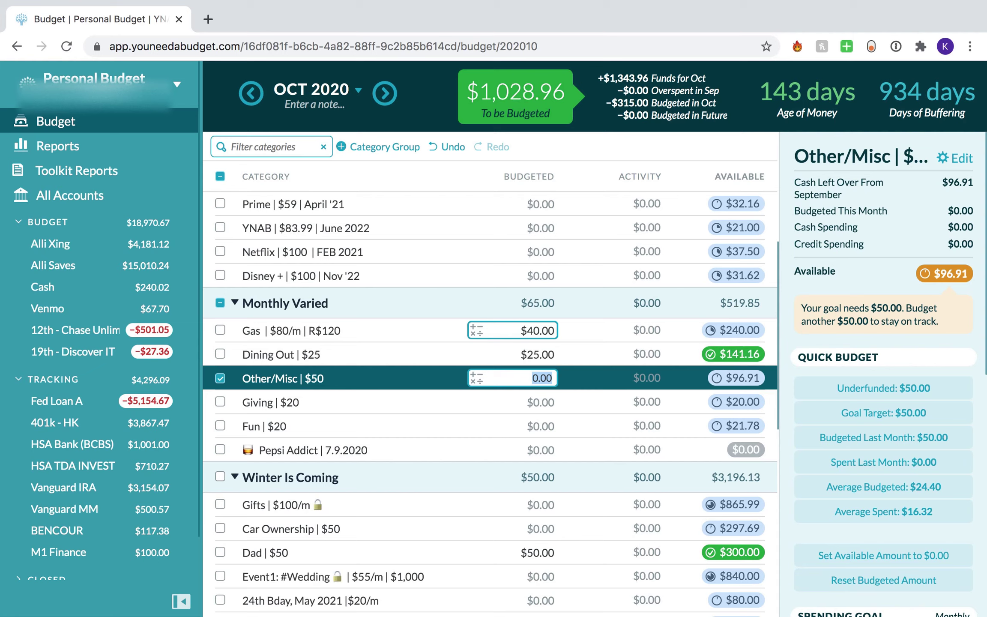
# Skip Other/Misc and Giving, assign 20 to Fun for October, and clear the category selection
pyautogui.press('Return')
pyautogui.press('Return')
pyautogui.write('20')
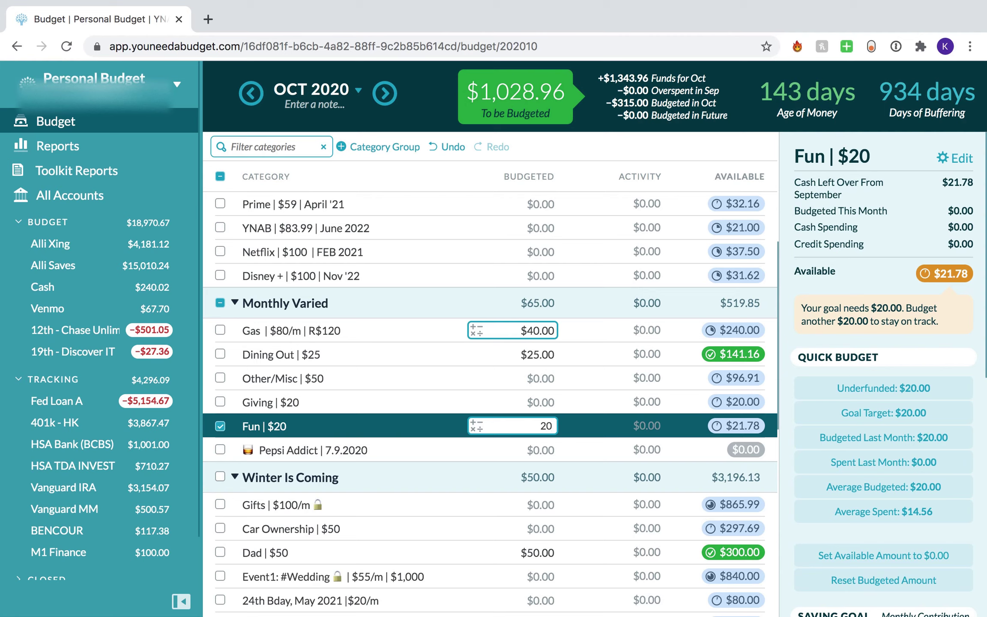
pyautogui.press('Return')
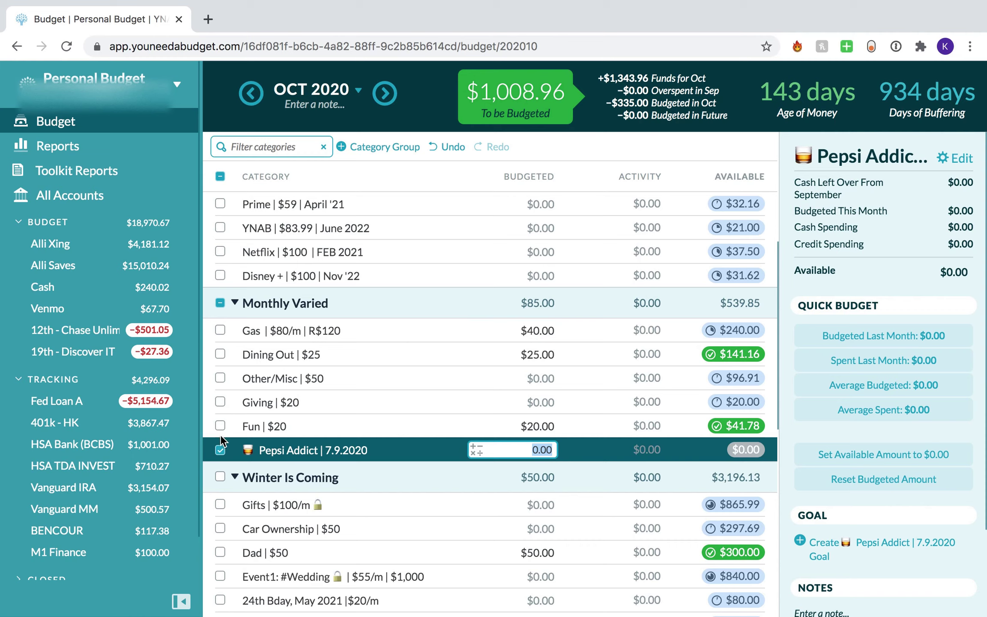
pyautogui.click(222, 442)
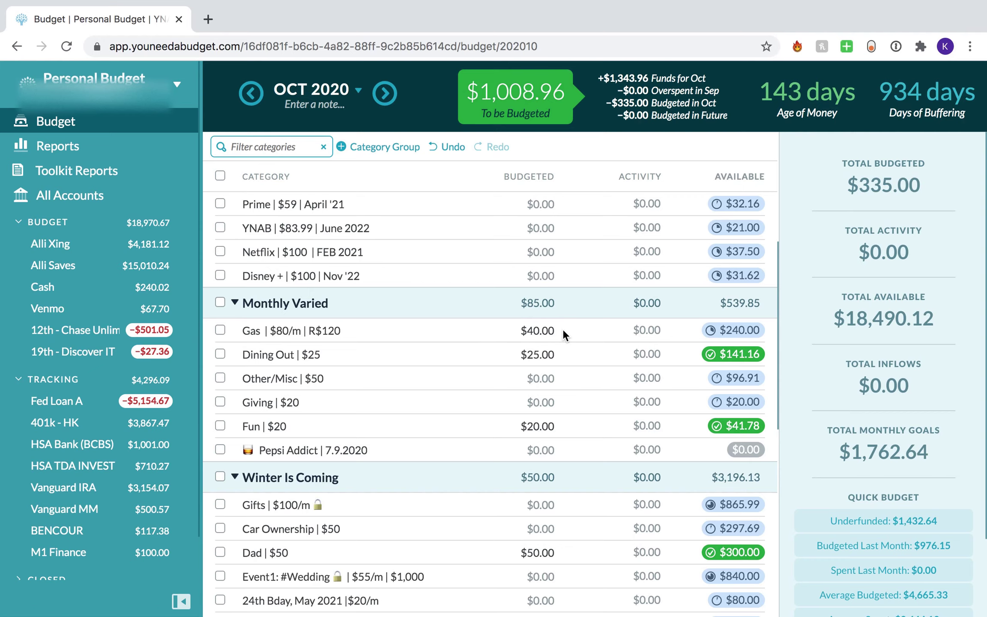
# Compare Dining Out's budgeted and available amounts in October and August 2020, and return to the October budget
pyautogui.scroll(-4, 563, 331)
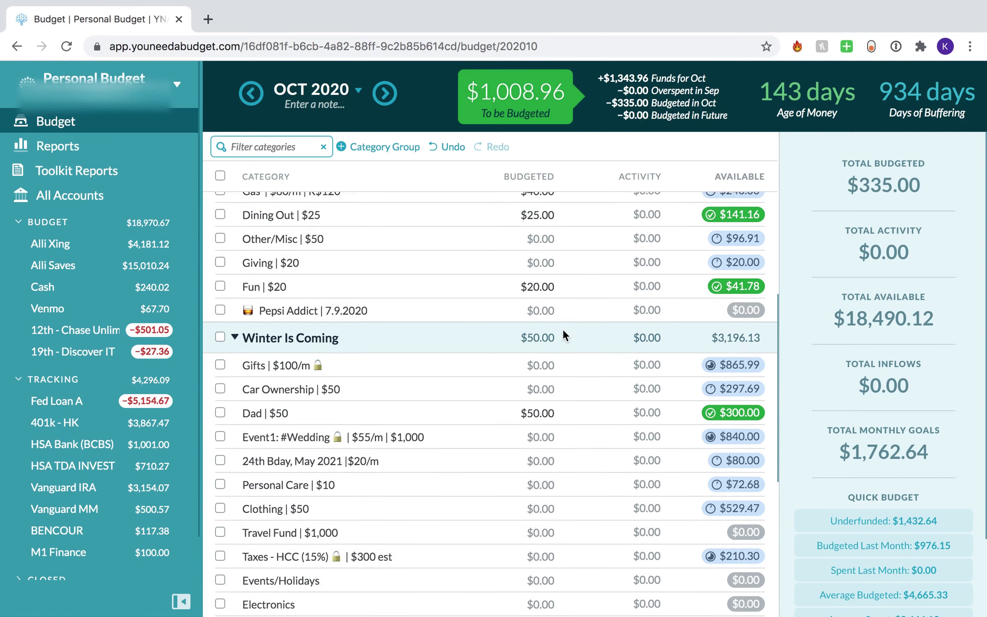
pyautogui.scroll(1, 563, 335)
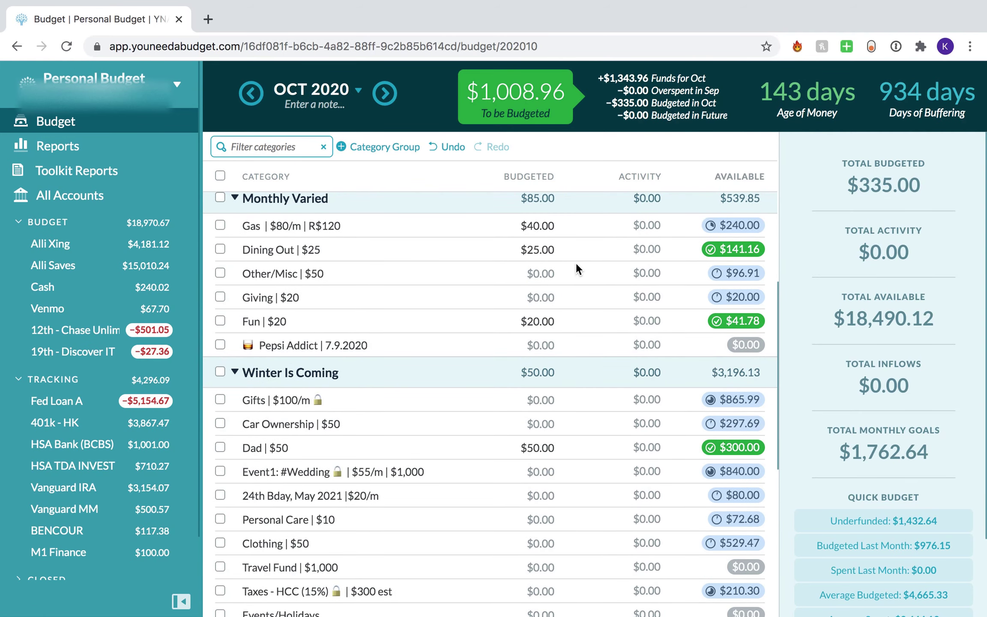
pyautogui.click(576, 251)
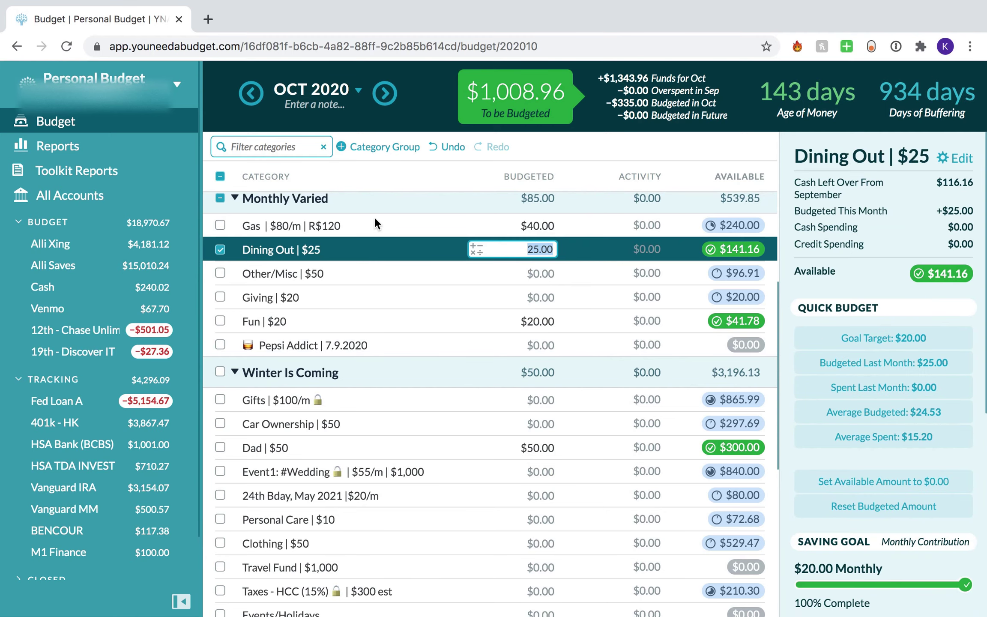
pyautogui.click(221, 251)
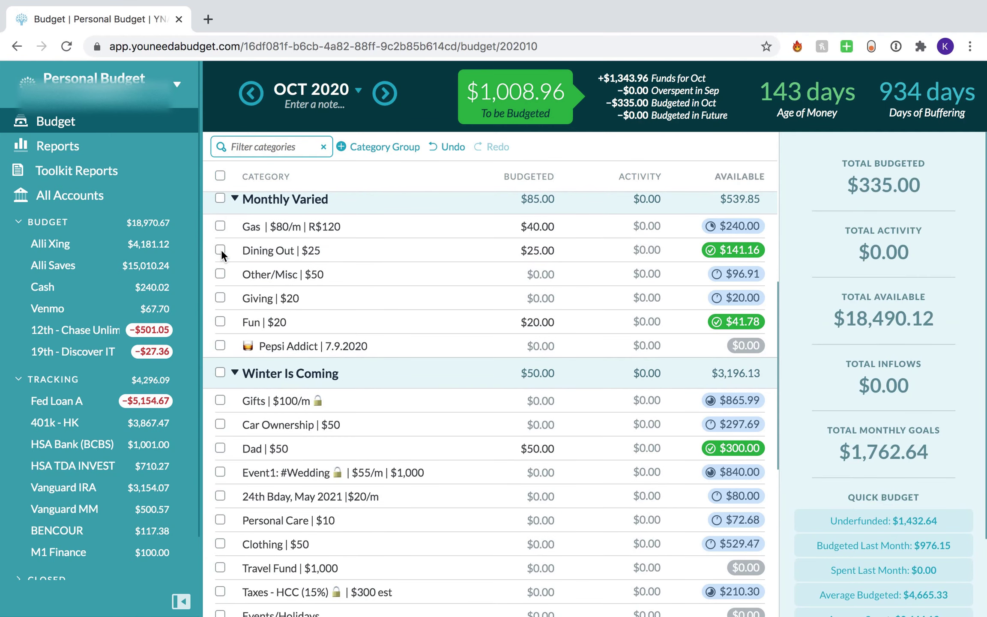
pyautogui.click(310, 90)
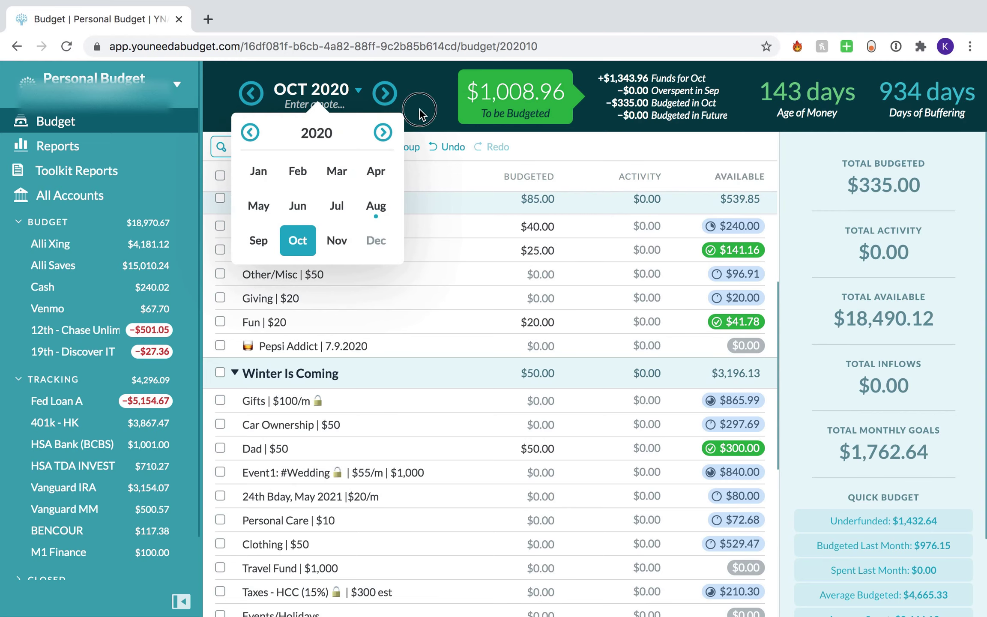
pyautogui.click(370, 204)
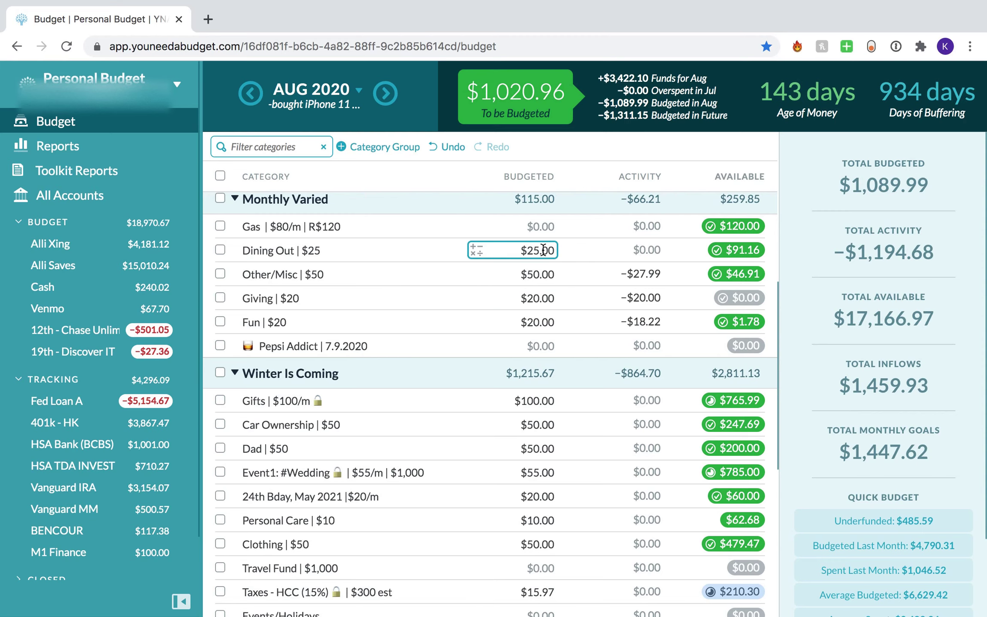
pyautogui.click(604, 253)
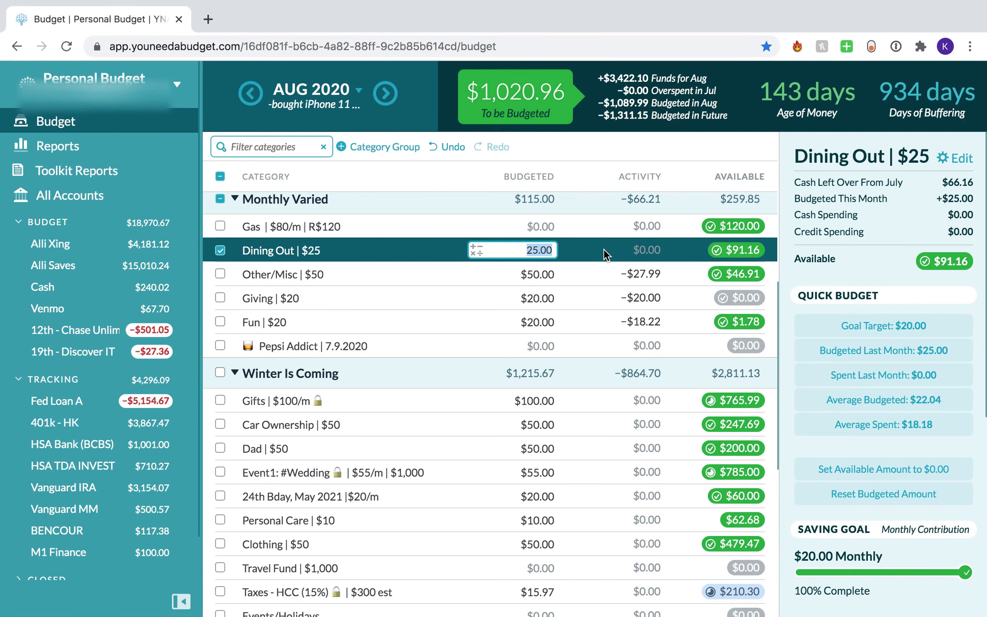
pyautogui.click(219, 251)
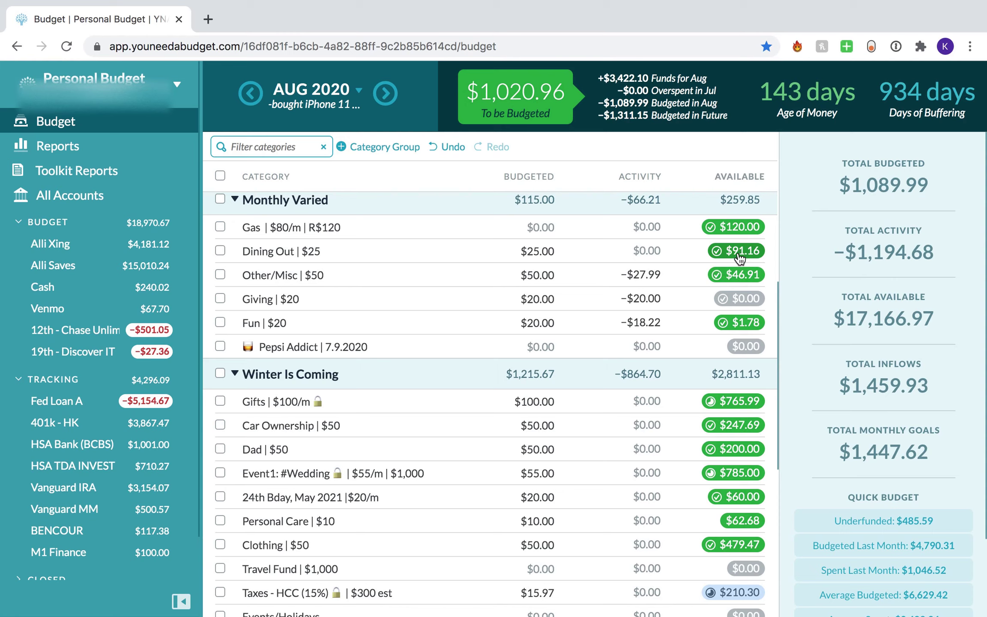
pyautogui.moveTo(739, 258)
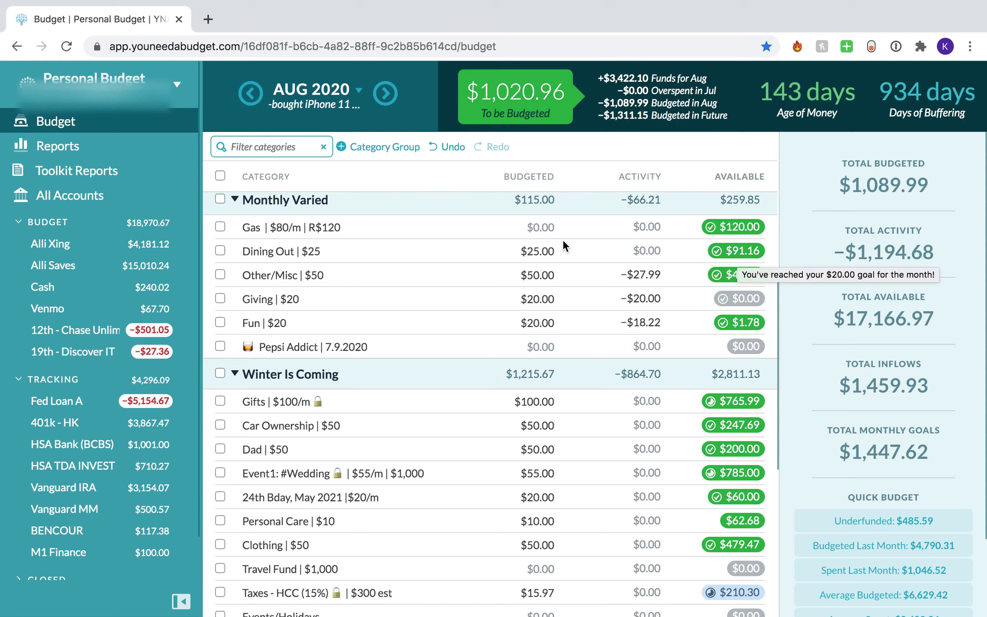
pyautogui.click(336, 92)
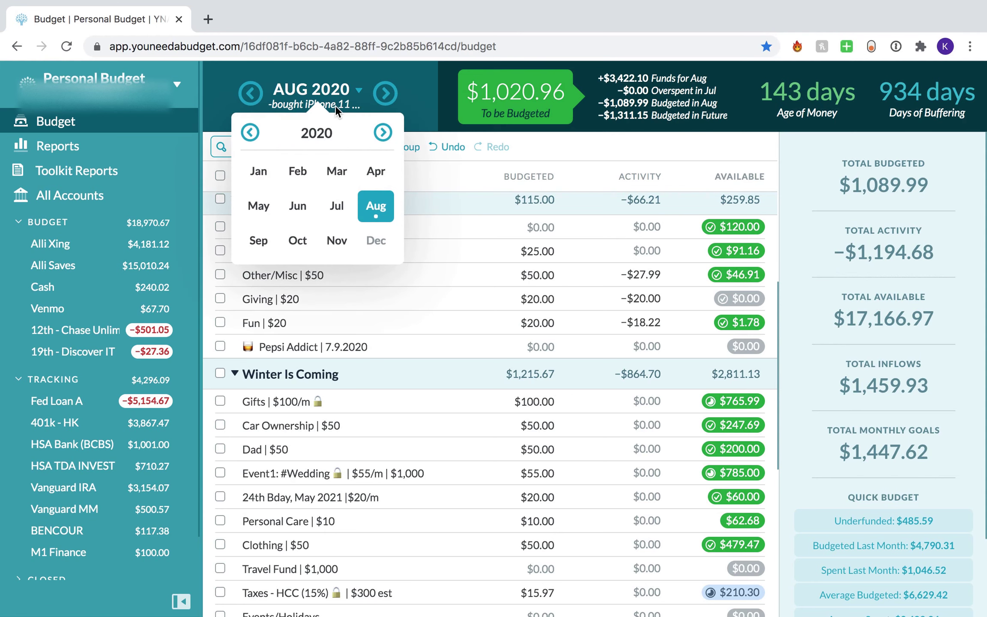
pyautogui.click(309, 247)
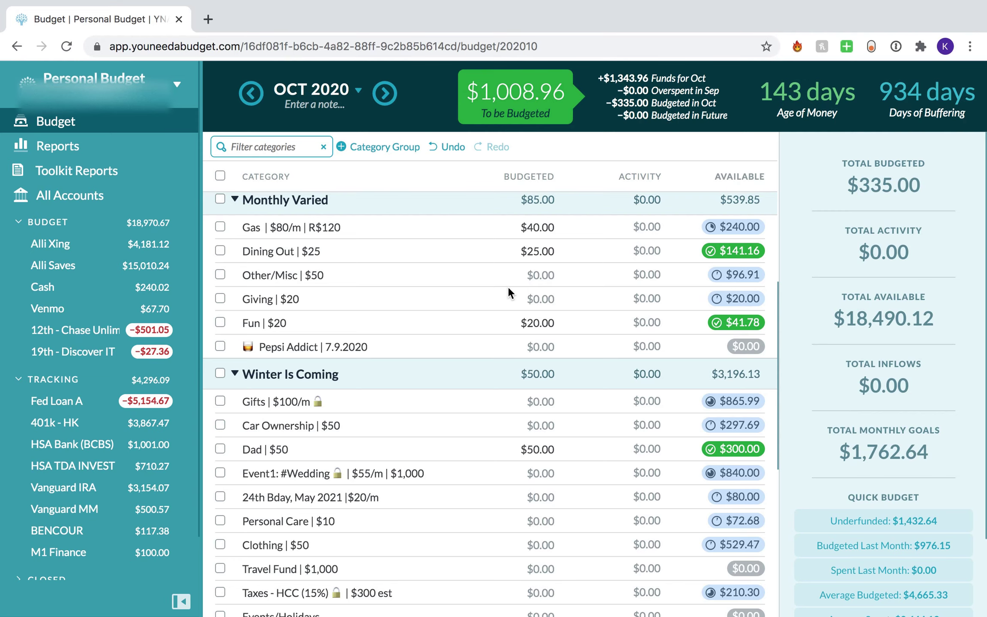
# Assign 50 to the Gifts category in October's Winter Is Coming group
pyautogui.scroll(-1, 507, 300)
pyautogui.click(541, 368)
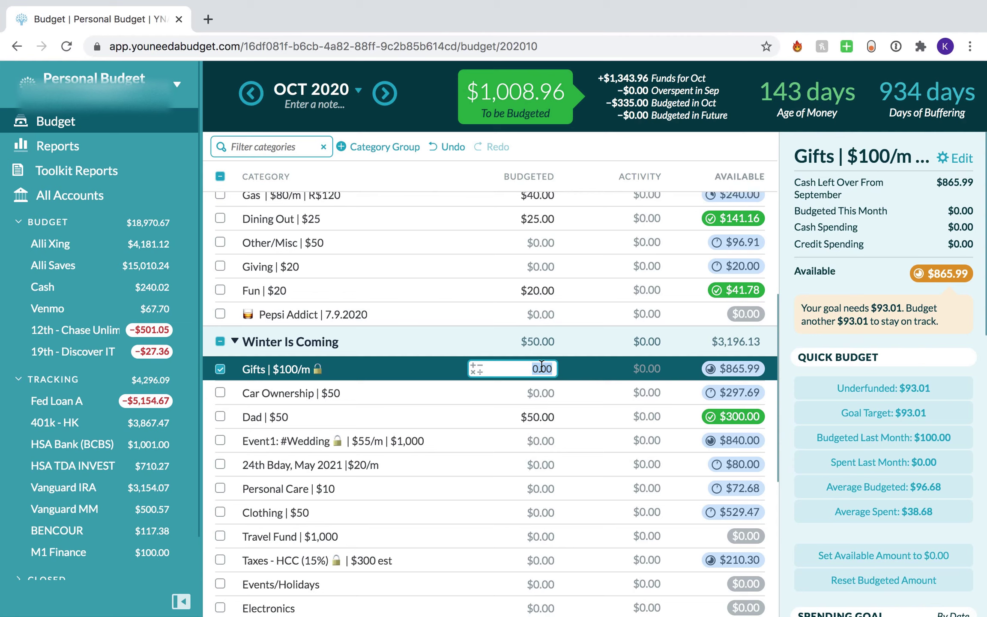
pyautogui.write('50')
pyautogui.press('Return')
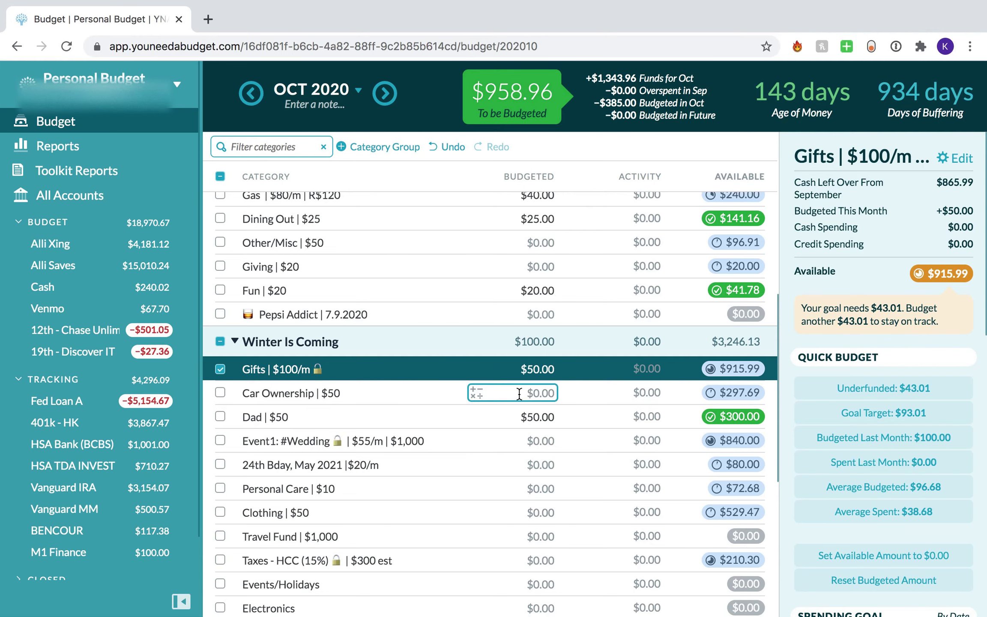
# Assign 55 to the Event1: #Wedding category for October
pyautogui.scroll(-3, 518, 396)
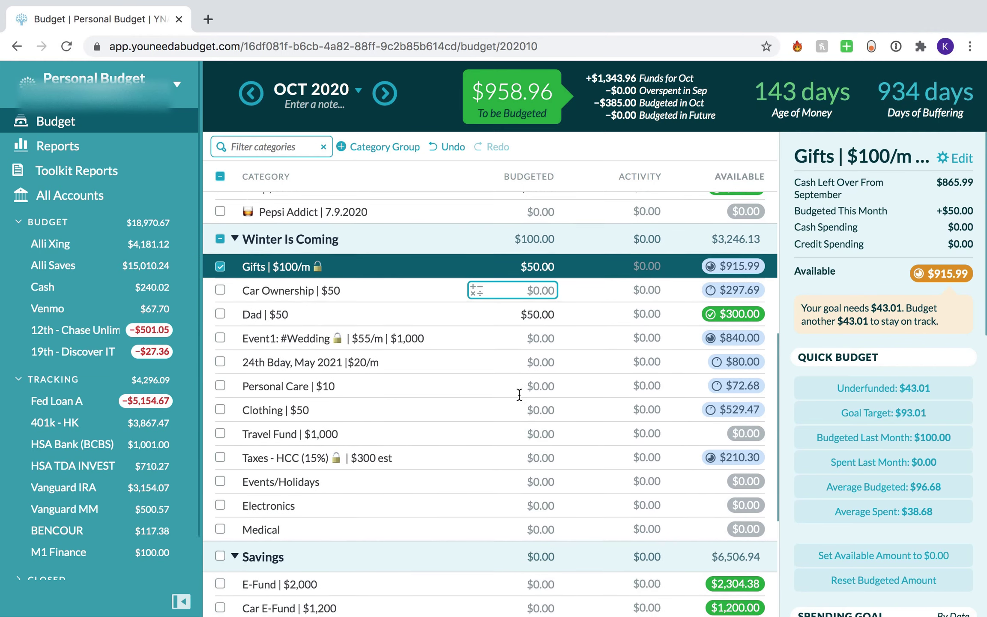
pyautogui.click(555, 336)
pyautogui.write('4')
pyautogui.press('BackSpace')
pyautogui.write('55')
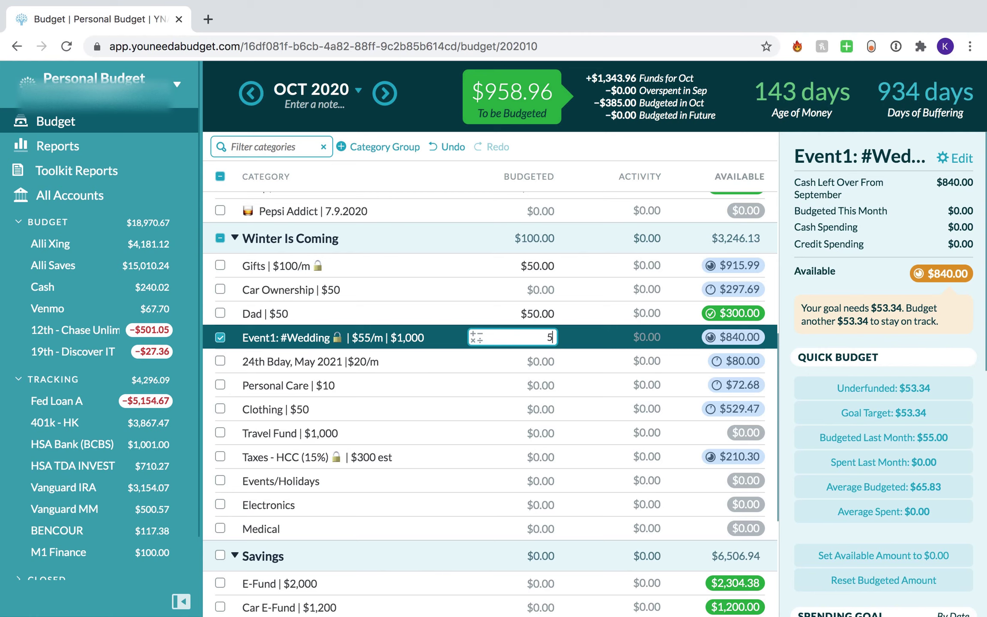
pyautogui.press('Return')
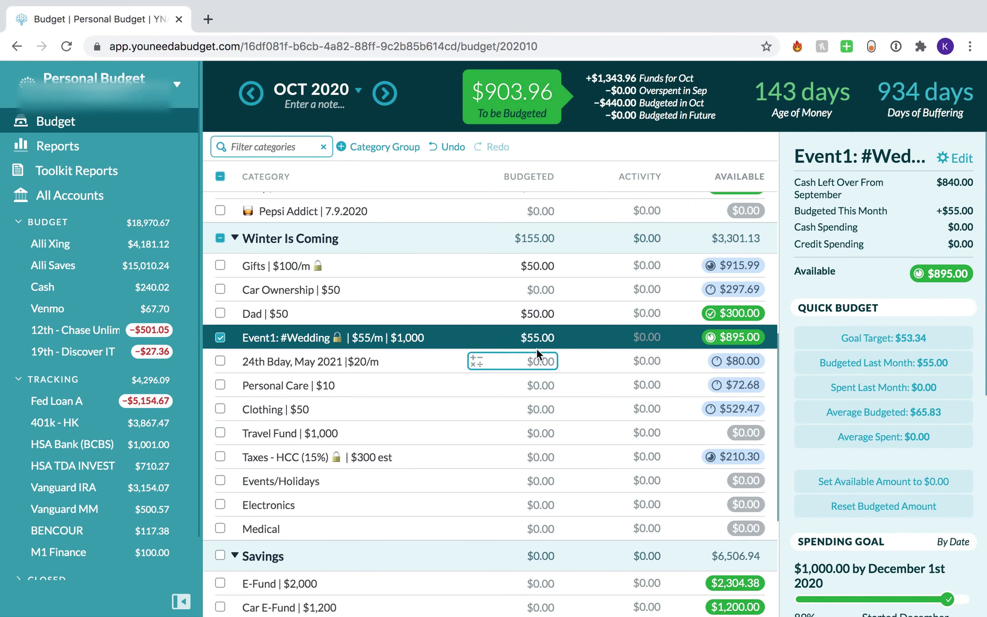
# Assign 50 to the Car Ownership category for October
pyautogui.click(544, 292)
pyautogui.write('50')
pyautogui.press('Return')
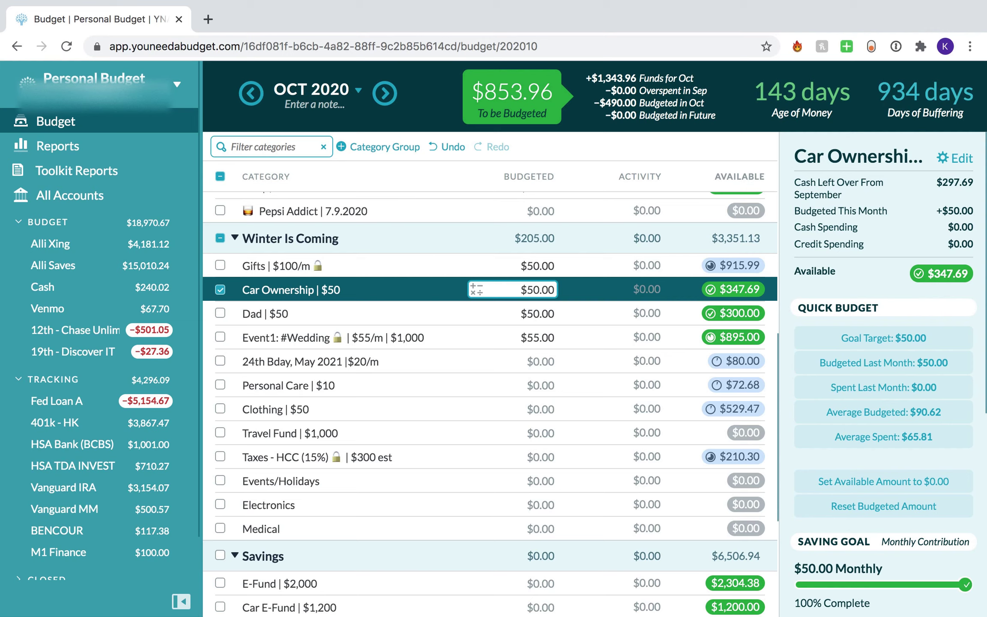
pyautogui.press('Up')
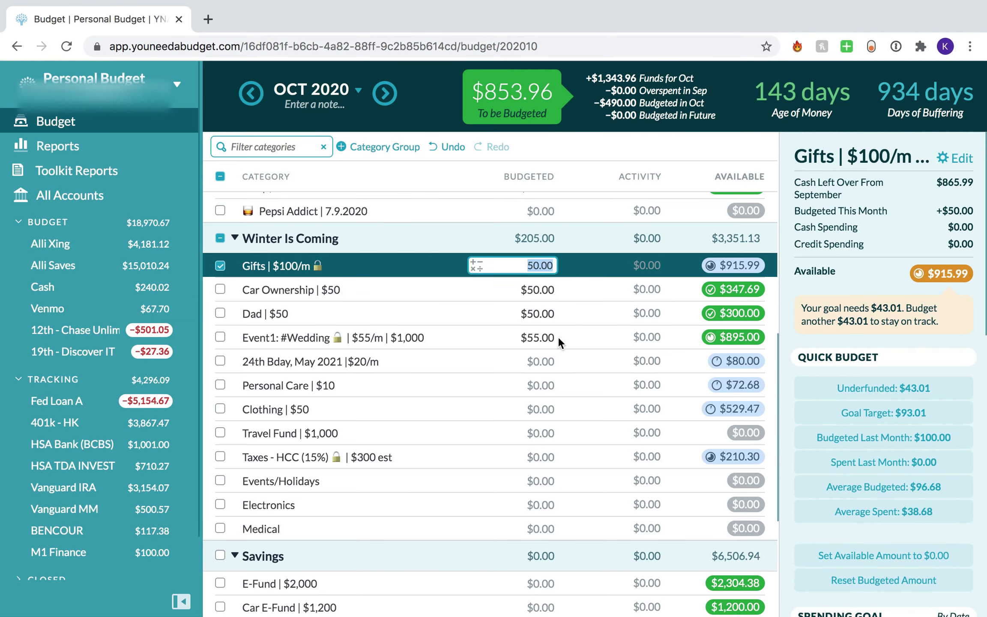
pyautogui.click(458, 361)
pyautogui.press('Down')
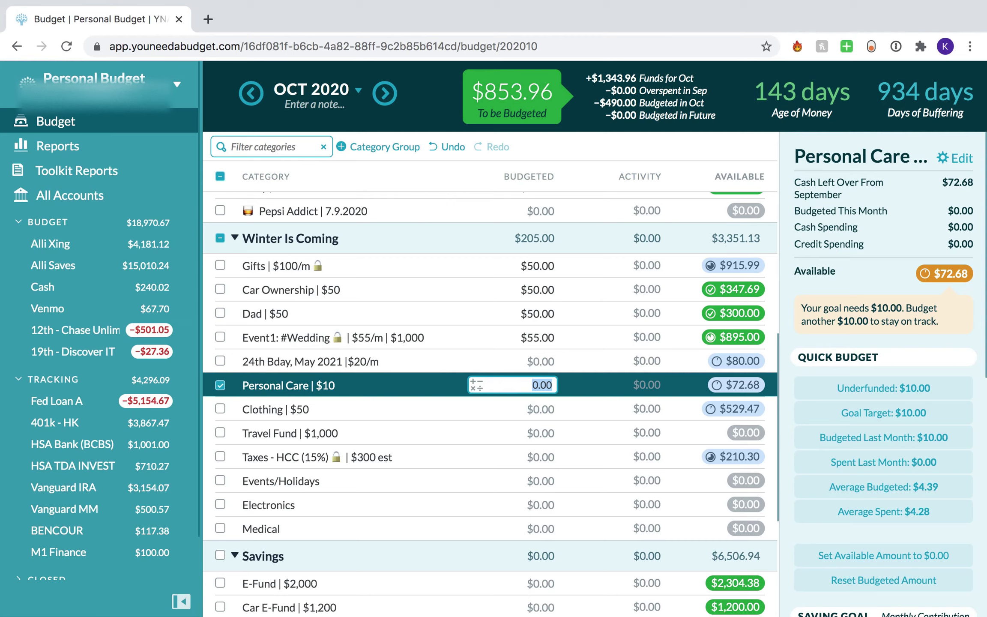
pyautogui.press('Down')
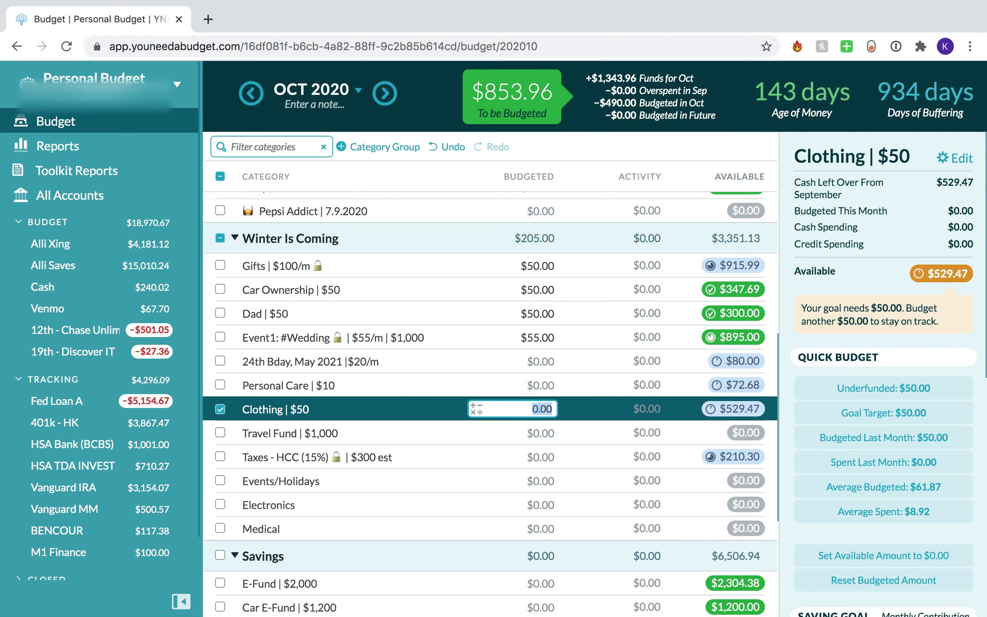
pyautogui.click(219, 410)
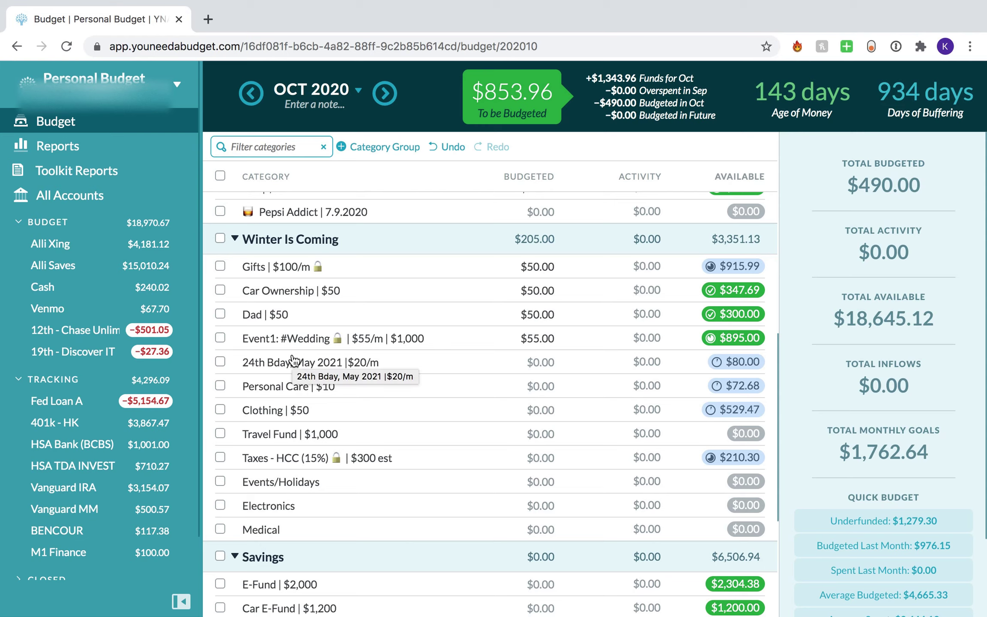
# Switch to the August 2020 budget, expand the 🔥🔥 group and assign 225 to the IRA 2020 category
pyautogui.click(330, 90)
pyautogui.click(376, 205)
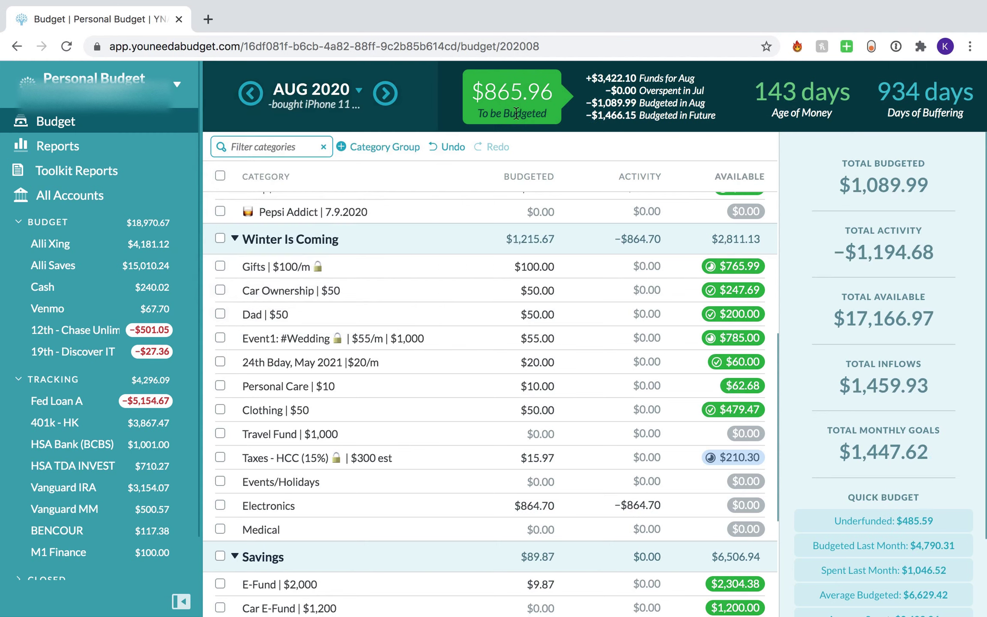
pyautogui.scroll(-3, 569, 322)
pyautogui.scroll(3, 569, 322)
pyautogui.scroll(-4, 568, 322)
pyautogui.scroll(-3, 569, 322)
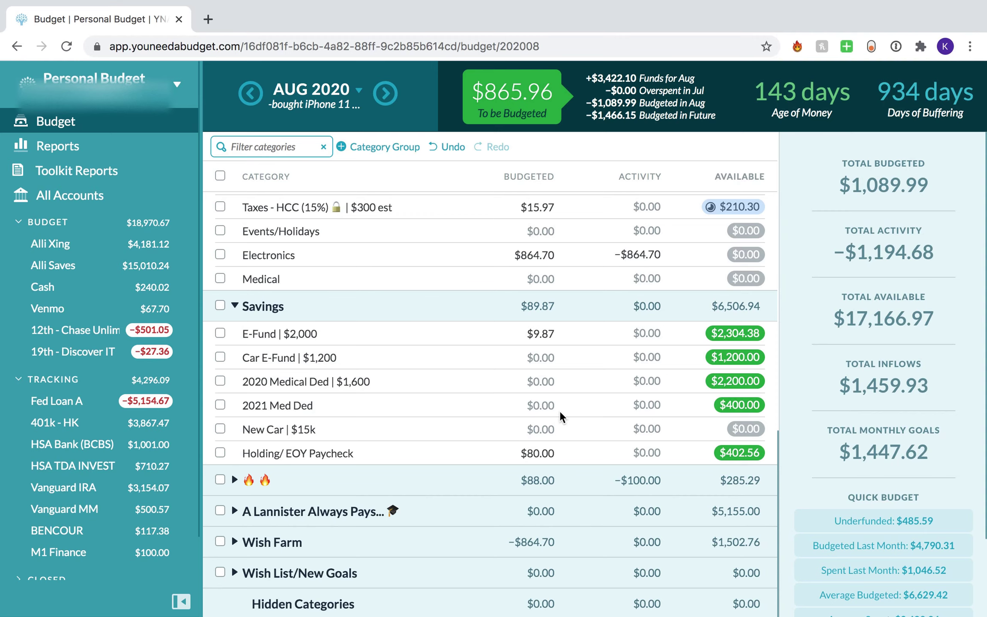
pyautogui.click(234, 479)
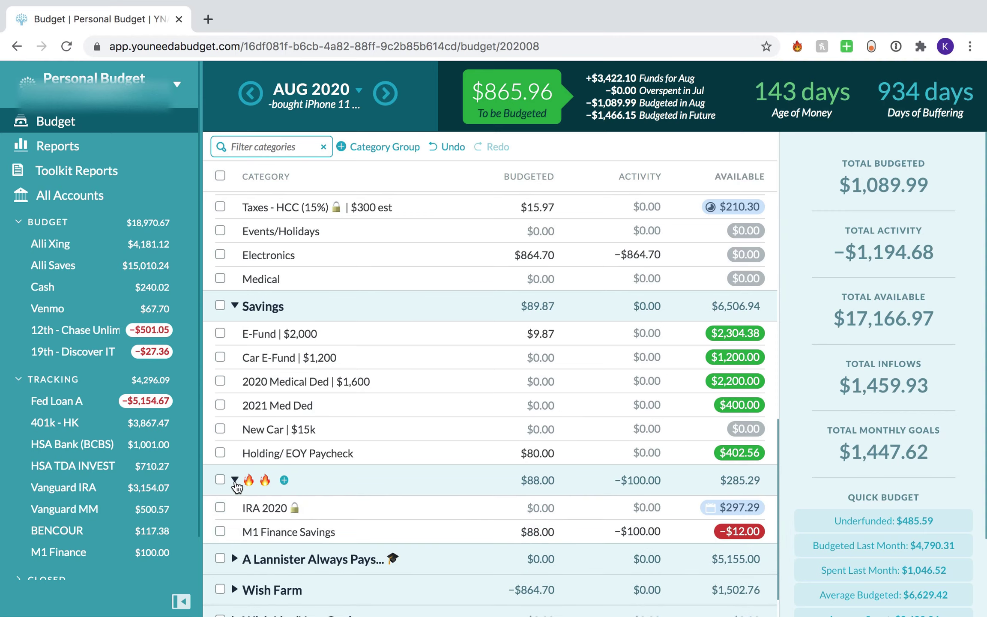
pyautogui.scroll(-1, 235, 478)
pyautogui.click(542, 458)
pyautogui.click(542, 458)
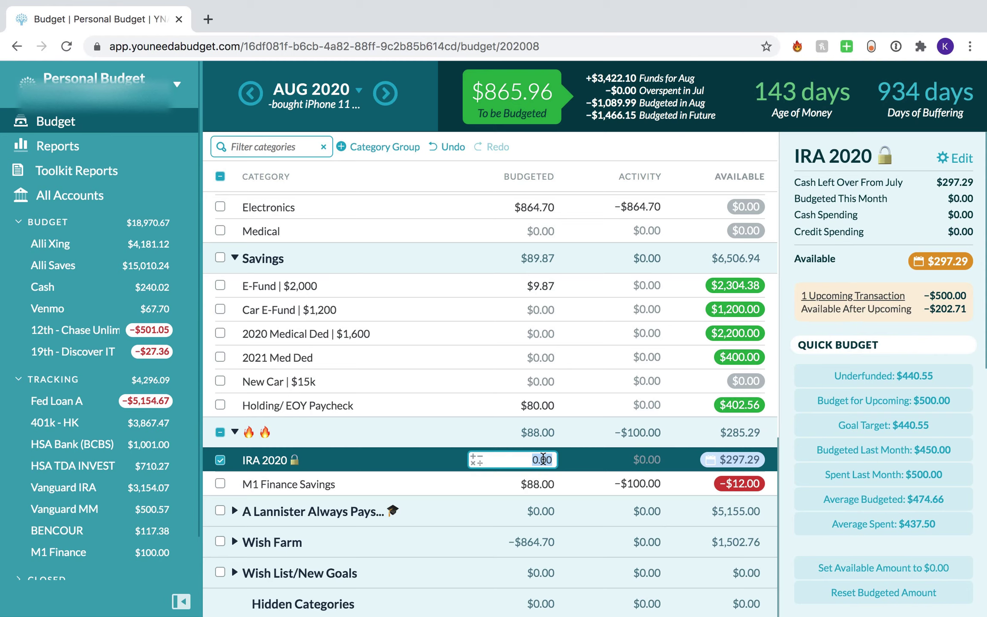
pyautogui.write('225')
pyautogui.press('Return')
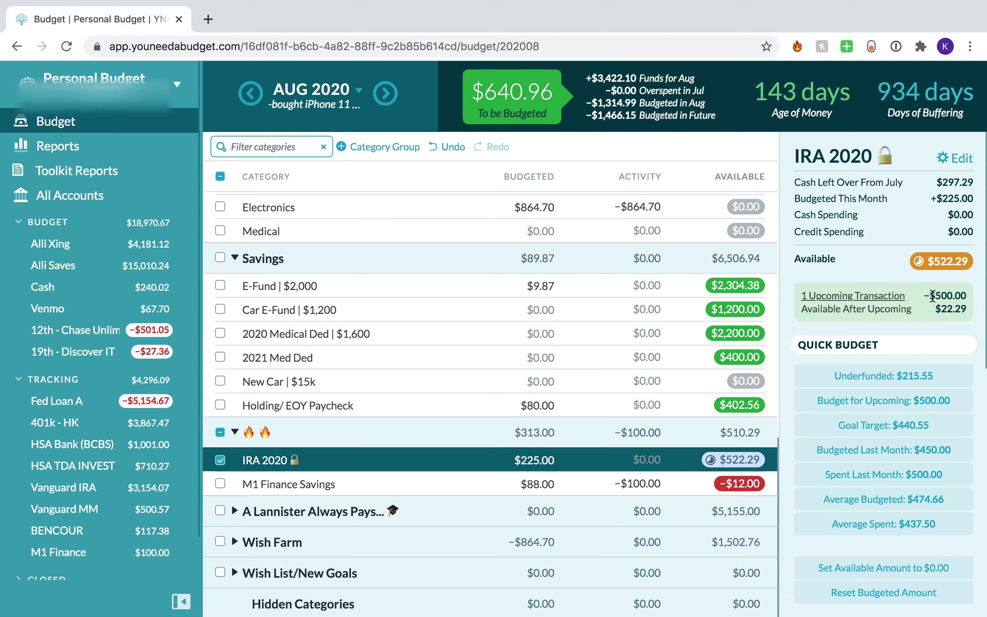
# Check the details of IRA 2020's upcoming transaction and deselect the category
pyautogui.click(900, 300)
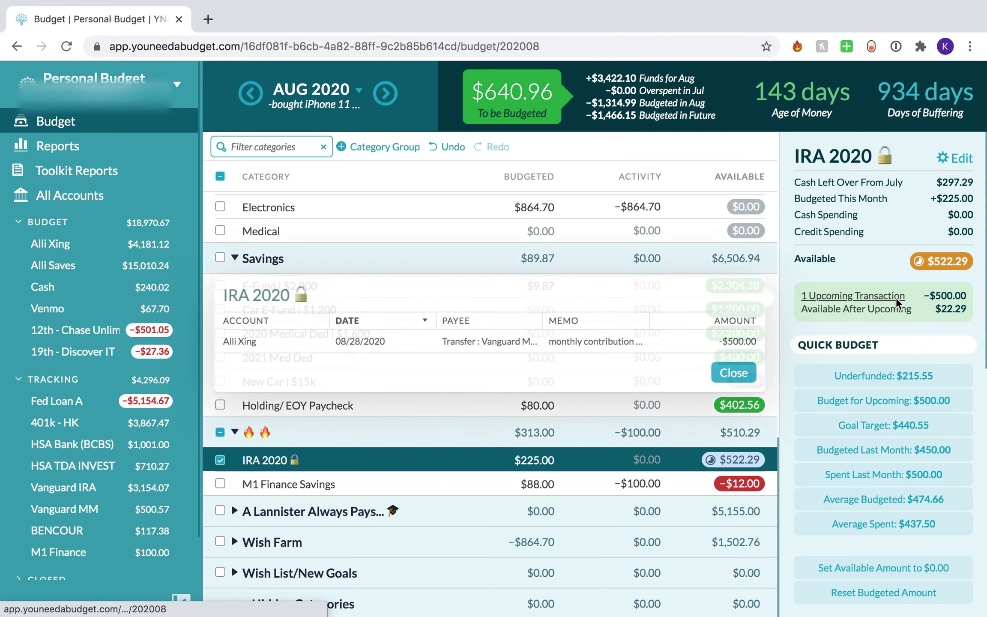
pyautogui.click(755, 385)
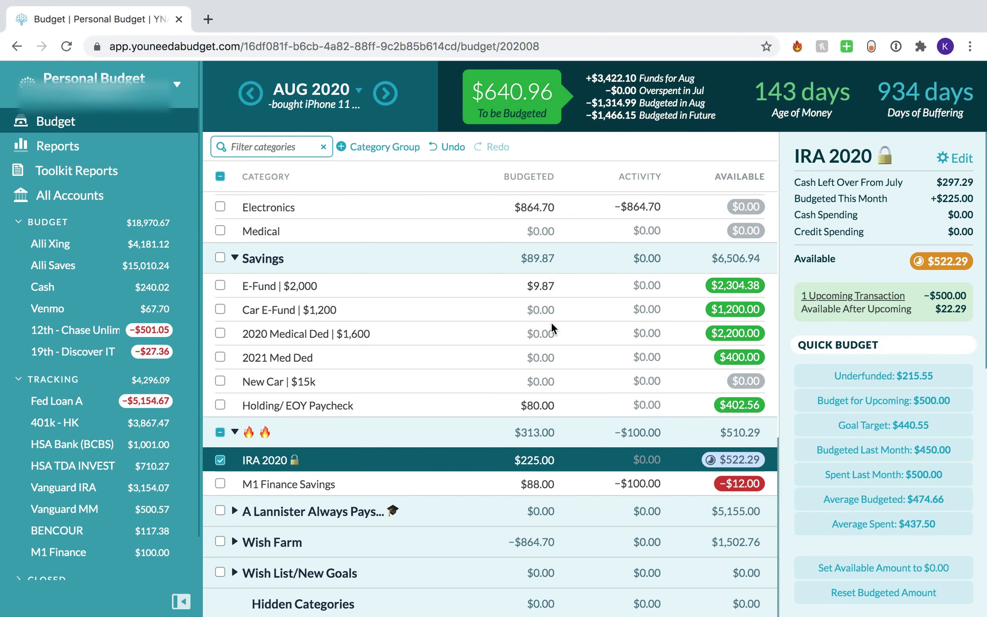
pyautogui.click(220, 460)
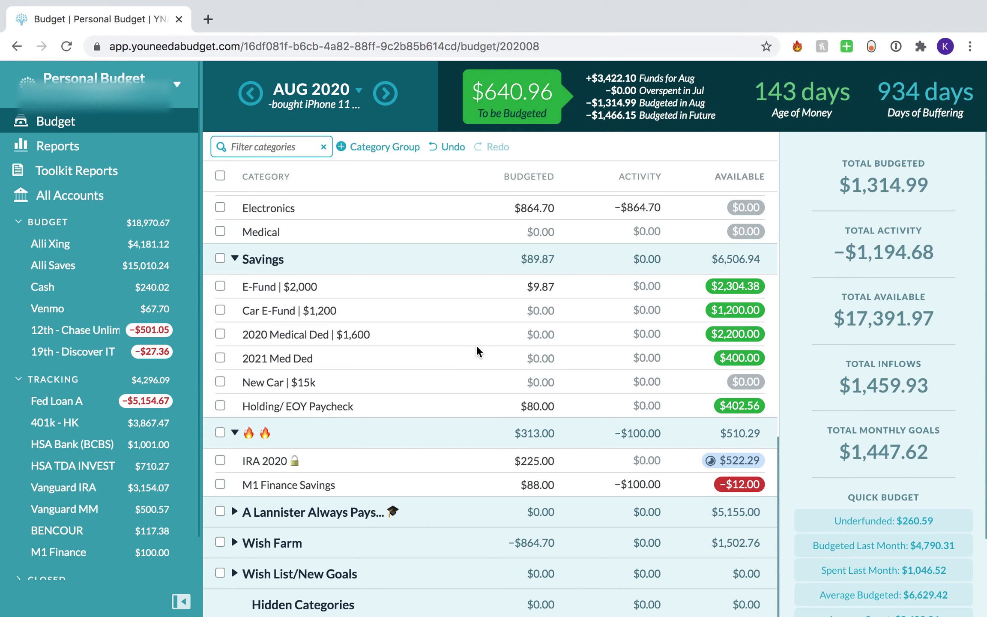
# Assign 50 to 2020 Medical Ded and 200 to 2021 Med Ded in August's Savings group
pyautogui.click(549, 335)
pyautogui.write('50')
pyautogui.press('Return')
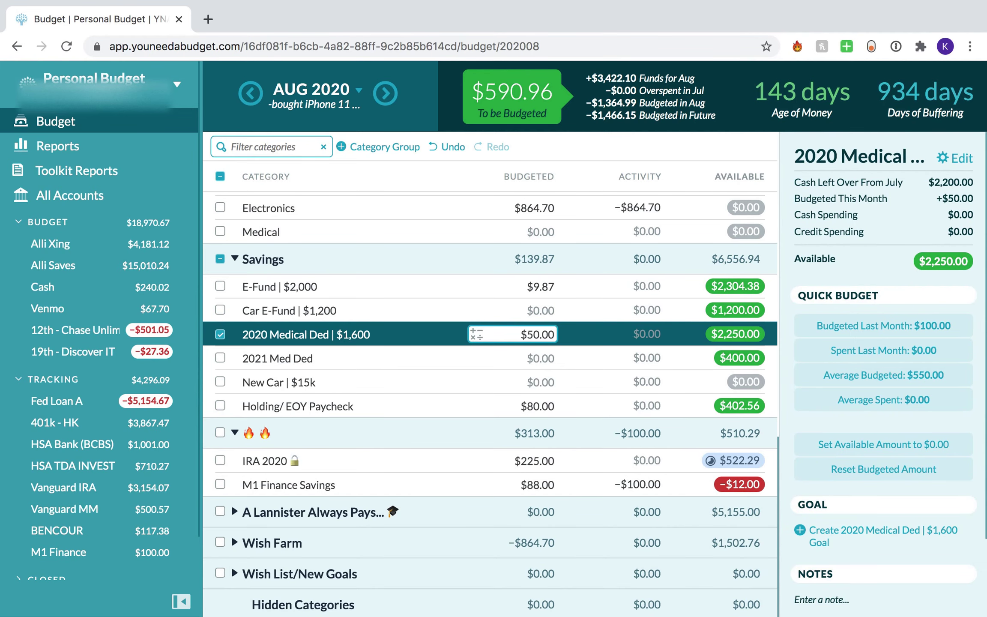
pyautogui.press('Tab')
pyautogui.write('200')
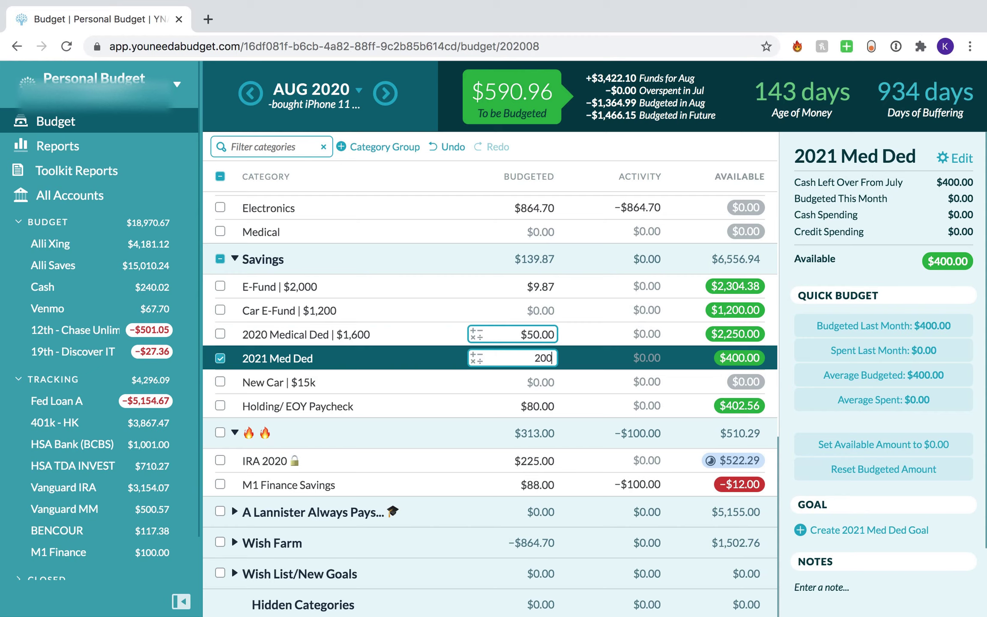
pyautogui.press('Return')
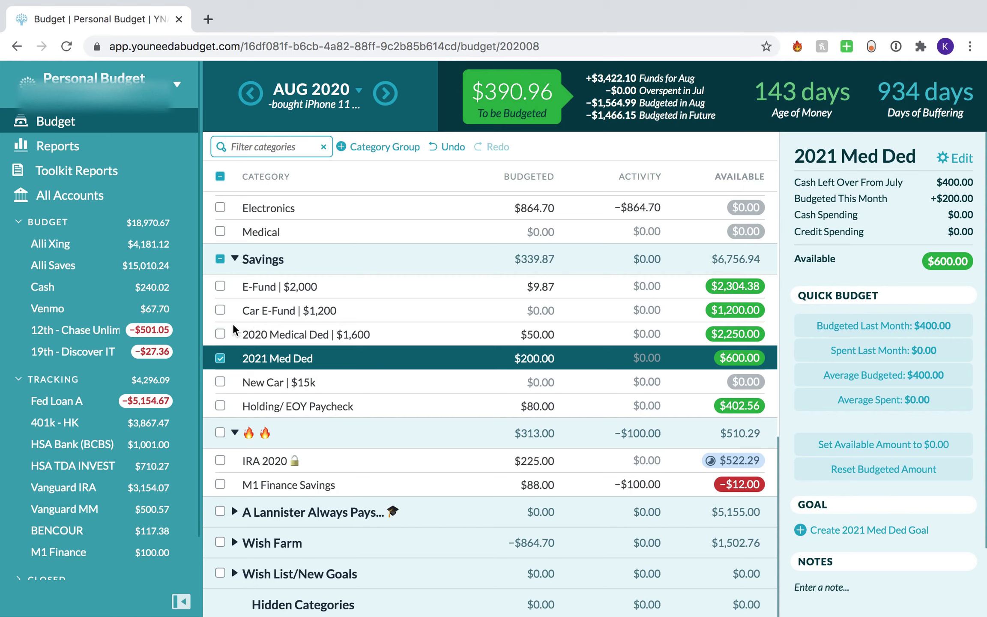
pyautogui.click(221, 334)
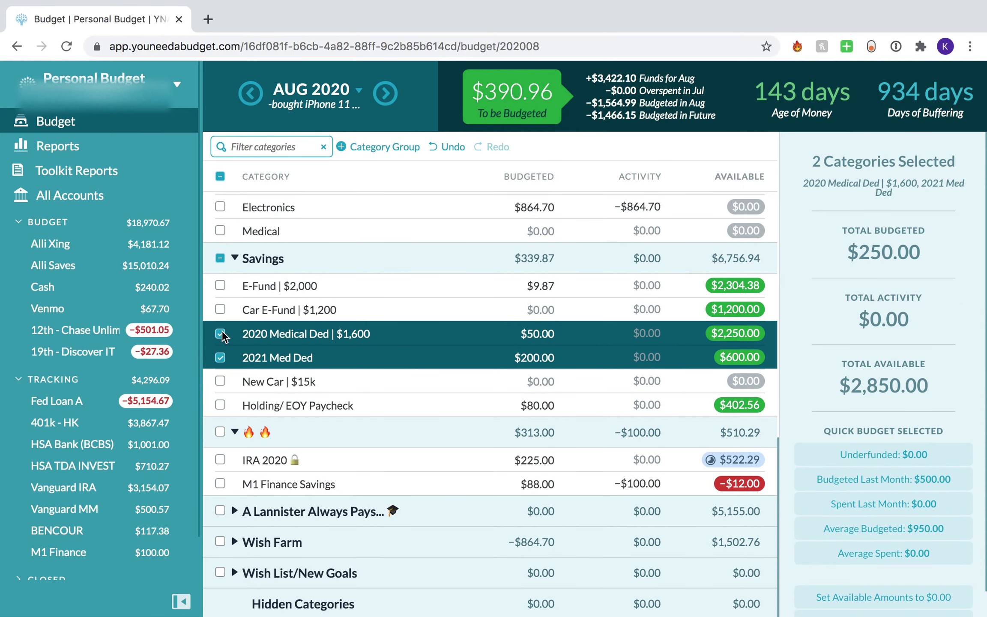
pyautogui.click(220, 258)
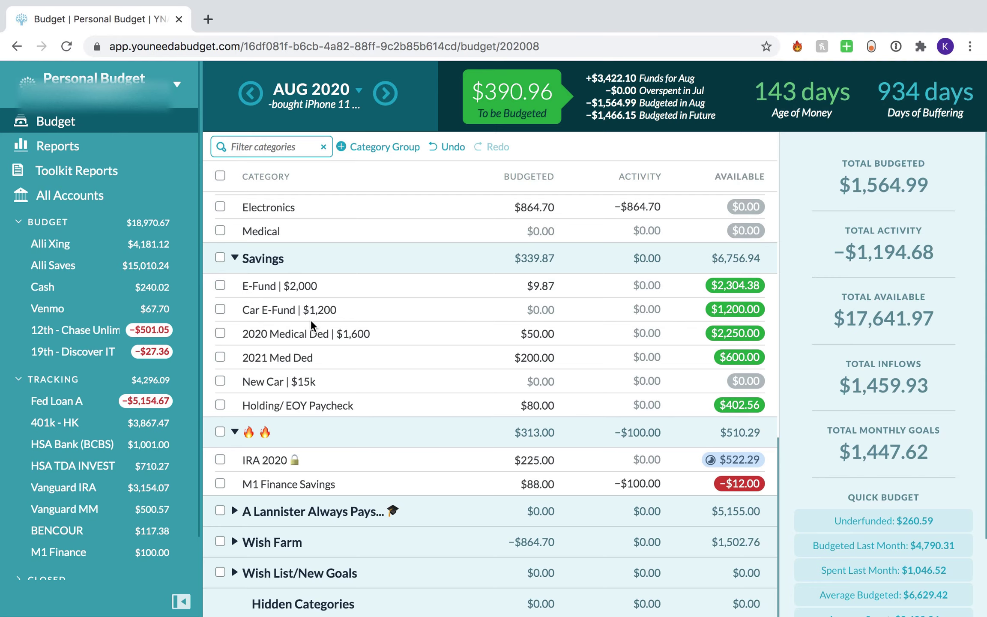
# Assign 200 to the New Car category in August's Savings group
pyautogui.click(552, 382)
pyautogui.write('200')
pyautogui.press('Return')
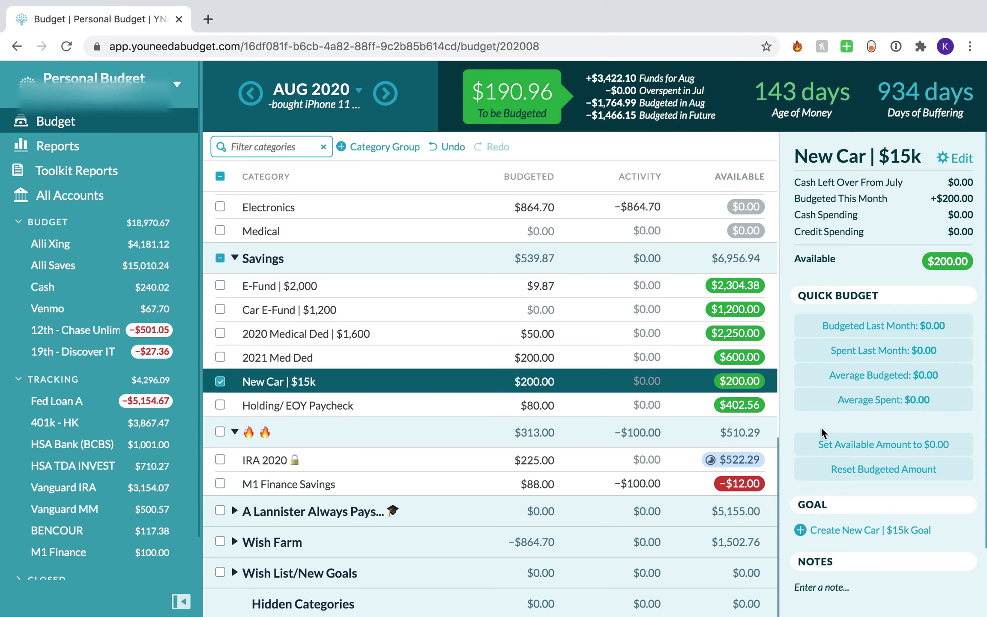
# Add the note "started funding this with the 8.14.2020 paycheck" to the New Car category
pyautogui.scroll(-2, 825, 433)
pyautogui.click(845, 510)
pyautogui.write('started func')
pyautogui.press('BackSpace')
pyautogui.write('ding this wih')
pyautogui.press('BackSpace')
pyautogui.write('th the 8.14.2020 paycheck')
pyautogui.press('Return')
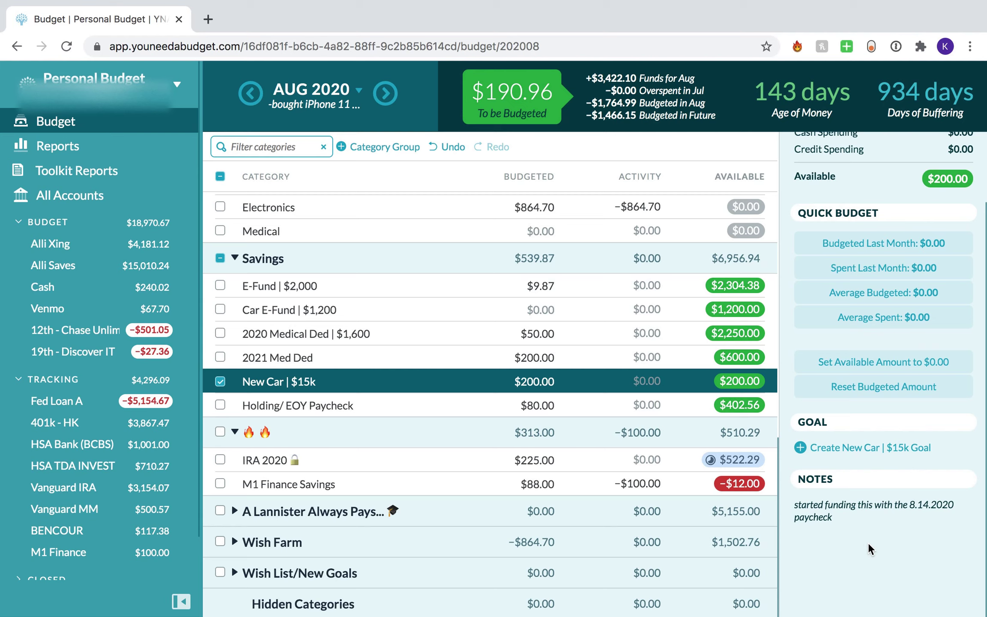
# Add 50 to the E-Fund category's August budgeted amount and collapse the 🔥🔥 group
pyautogui.click(539, 285)
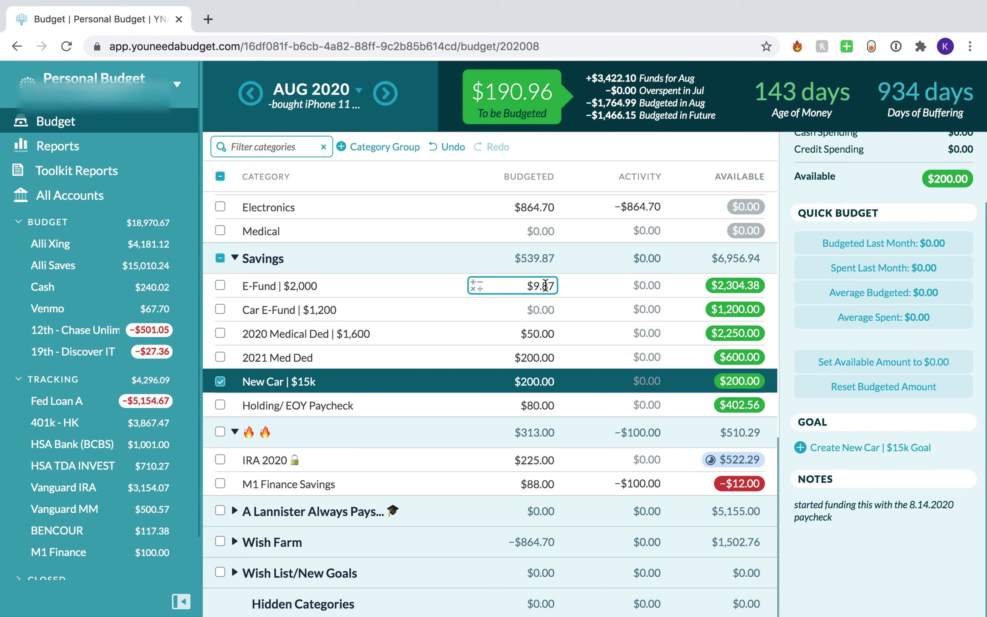
pyautogui.write('+50')
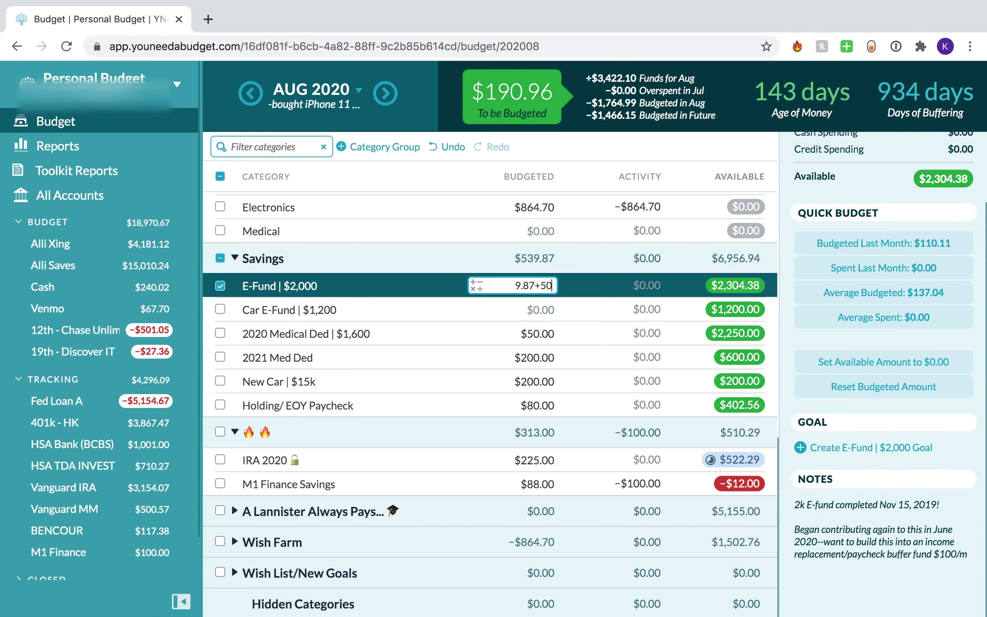
pyautogui.press('Return')
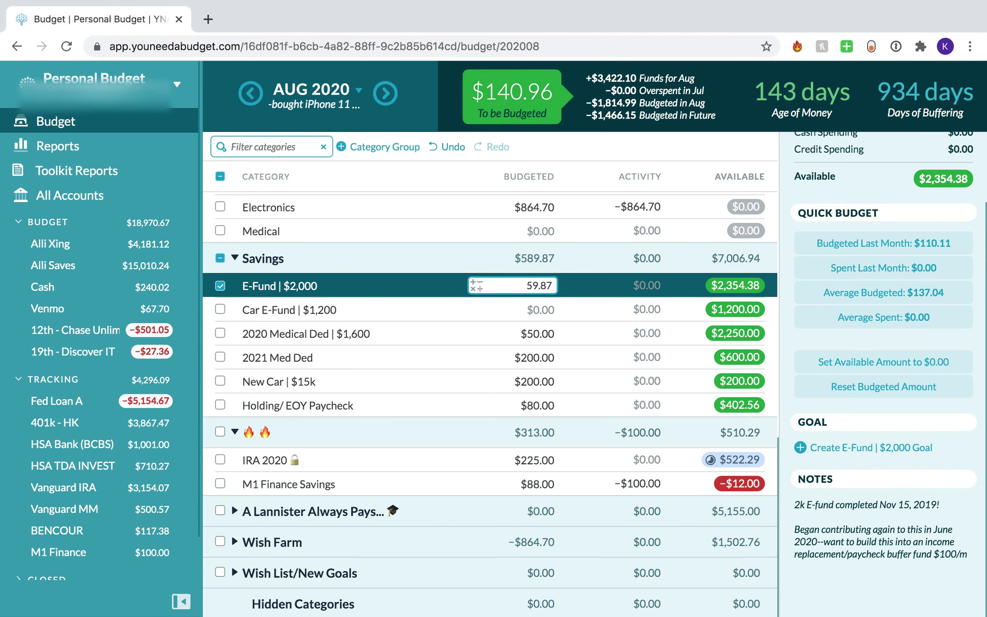
pyautogui.click(220, 285)
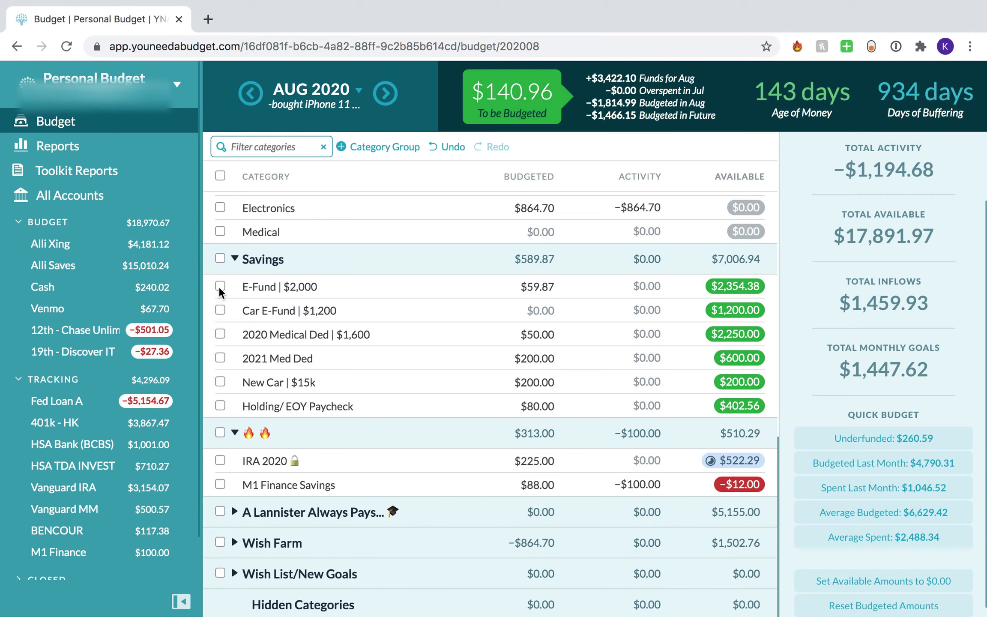
pyautogui.click(234, 433)
pyautogui.scroll(2, 337, 268)
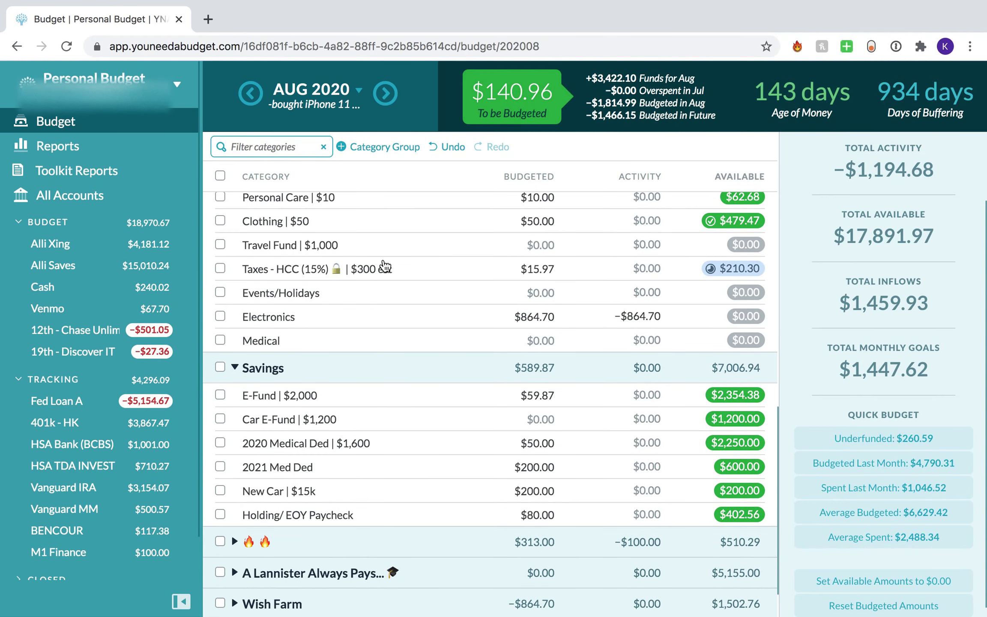
pyautogui.click(398, 253)
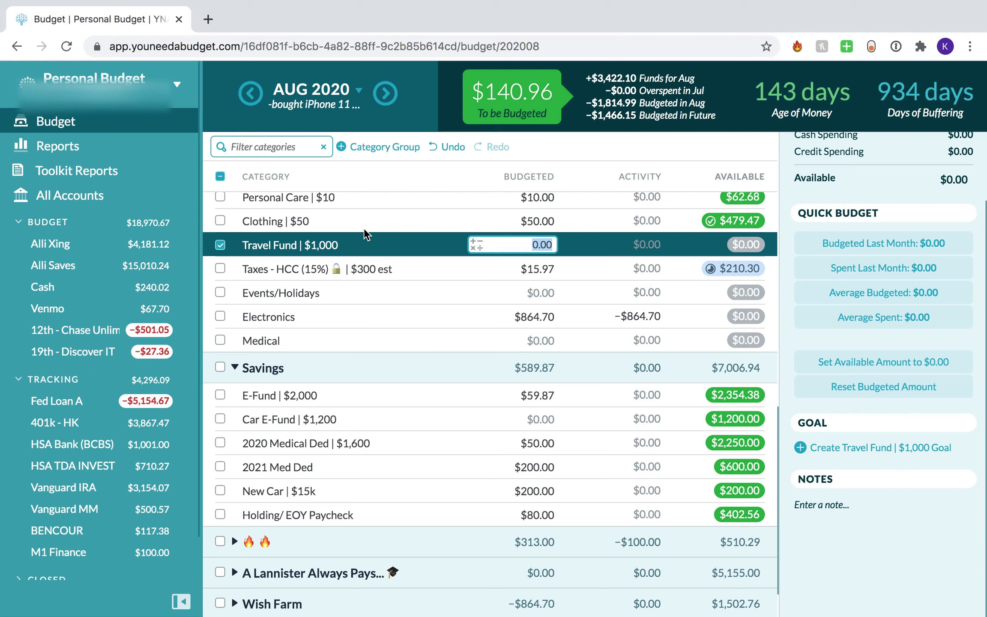
pyautogui.click(362, 312)
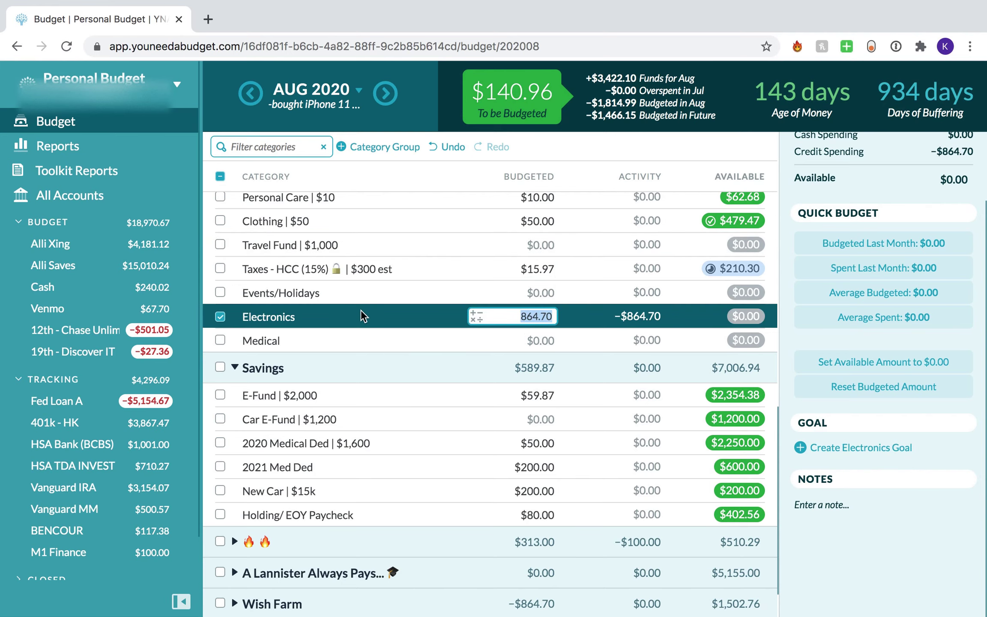
pyautogui.click(220, 317)
pyautogui.scroll(-2, 410, 275)
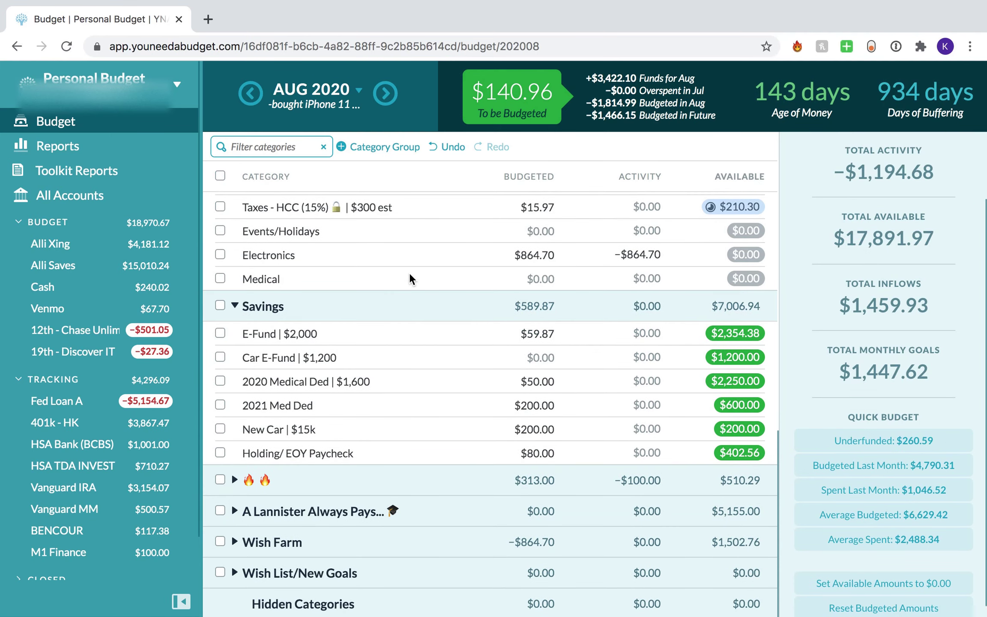
pyautogui.scroll(1, 318, 314)
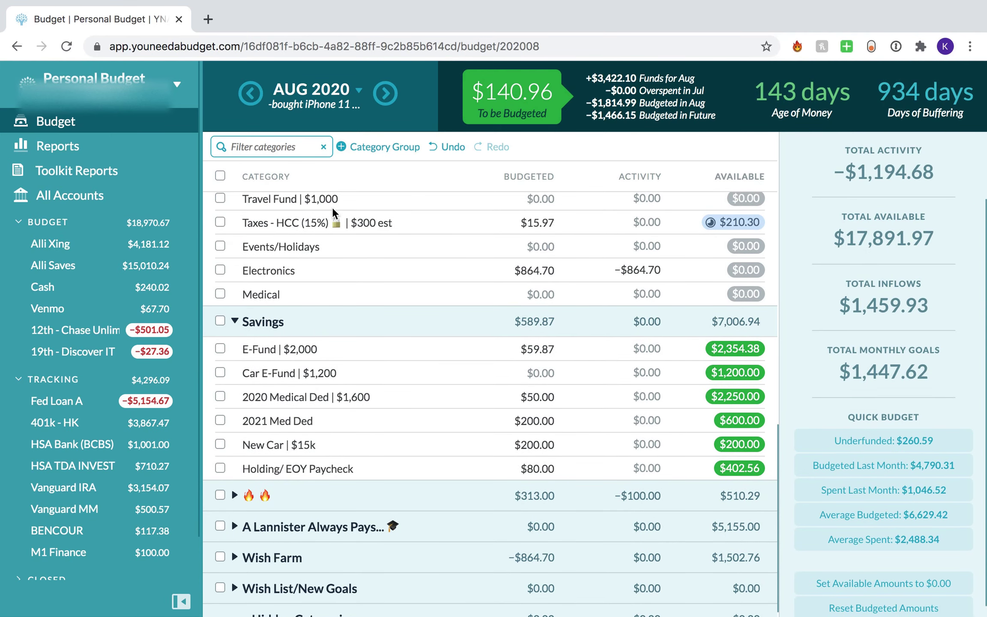
# Expand the Wish Farm group and add 75 to the Computer Replacement category's August budgeted amount
pyautogui.scroll(-1, 313, 318)
pyautogui.click(235, 543)
pyautogui.click(235, 543)
pyautogui.click(235, 543)
pyautogui.scroll(-3, 385, 536)
pyautogui.click(532, 522)
pyautogui.click(553, 522)
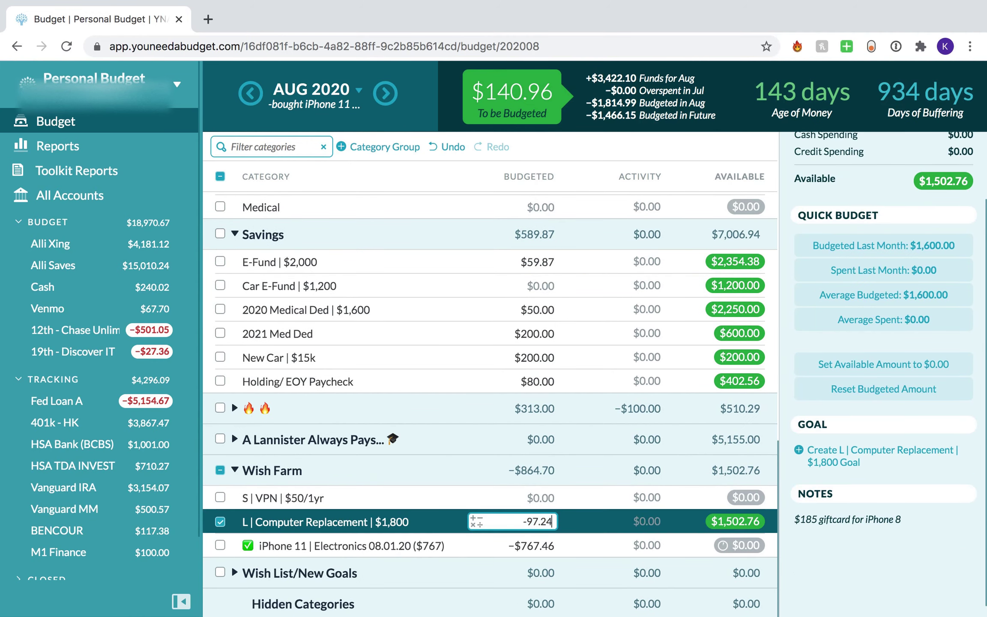
pyautogui.write('+75=')
pyautogui.click(219, 523)
pyautogui.click(219, 522)
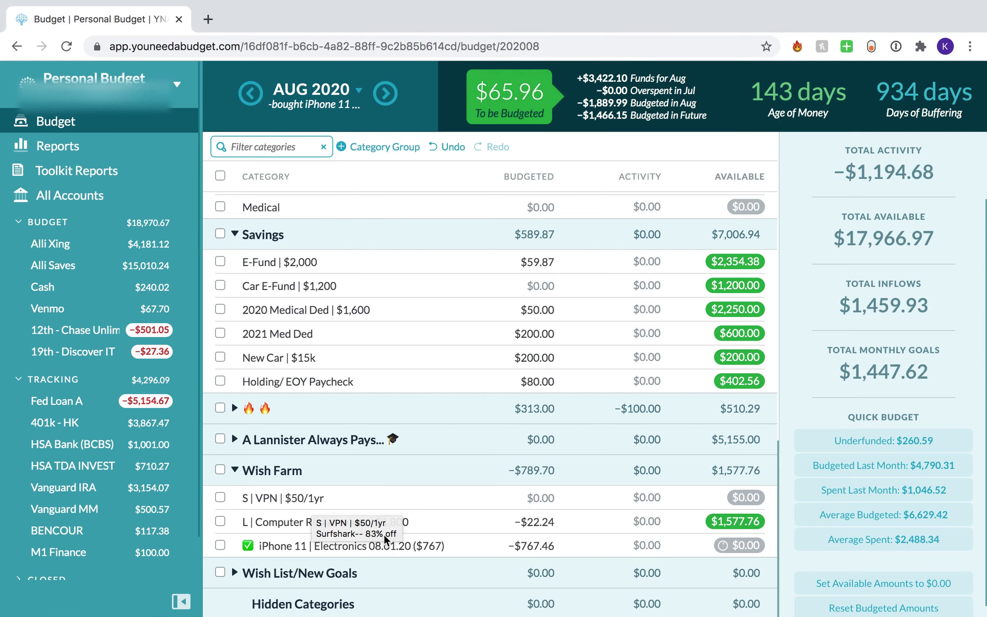
# Rename the Computer Replacement category as "L | Computer Replacement | $1,600"
pyautogui.click(343, 523)
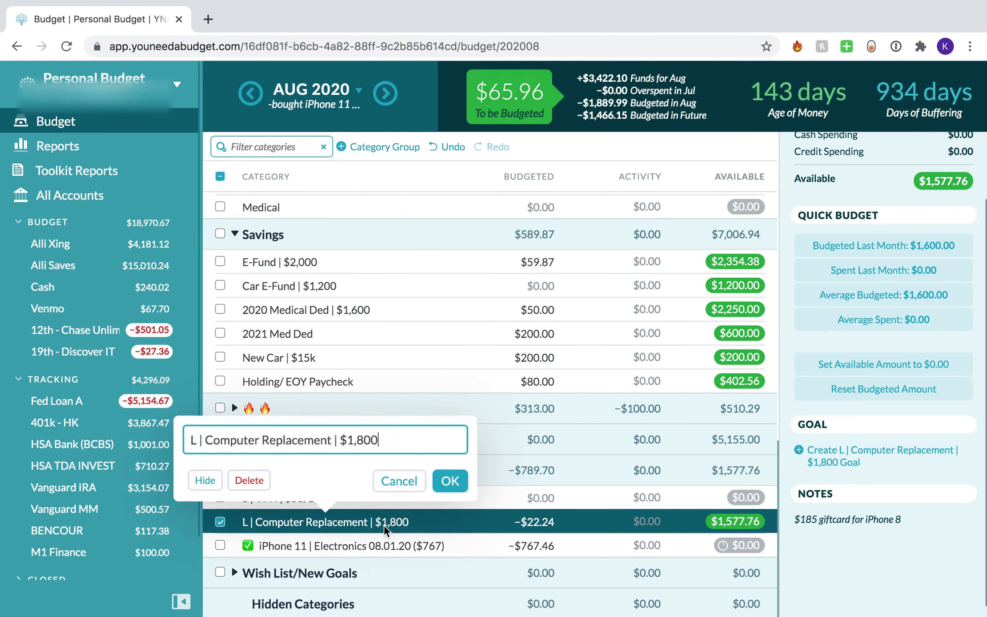
pyautogui.click(365, 441)
pyautogui.press('BackSpace')
pyautogui.write('6')
pyautogui.click(452, 482)
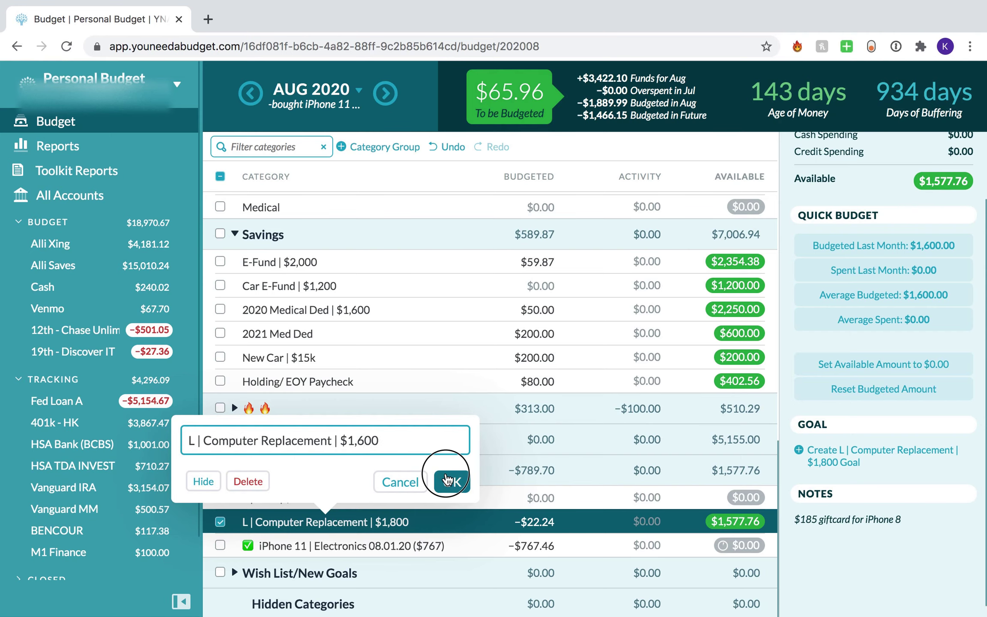
pyautogui.click(221, 522)
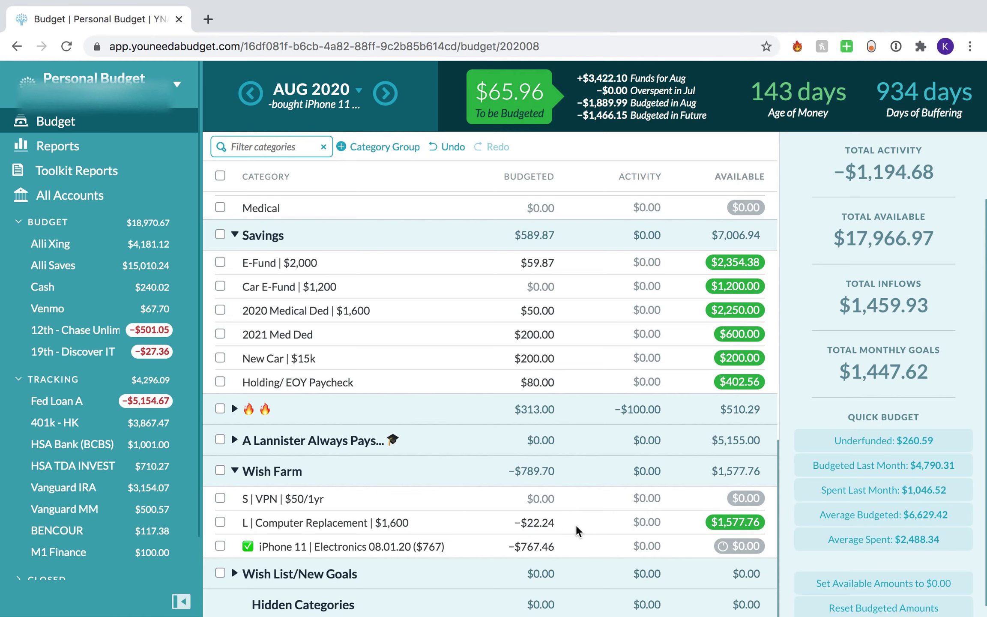
pyautogui.scroll(4, 568, 514)
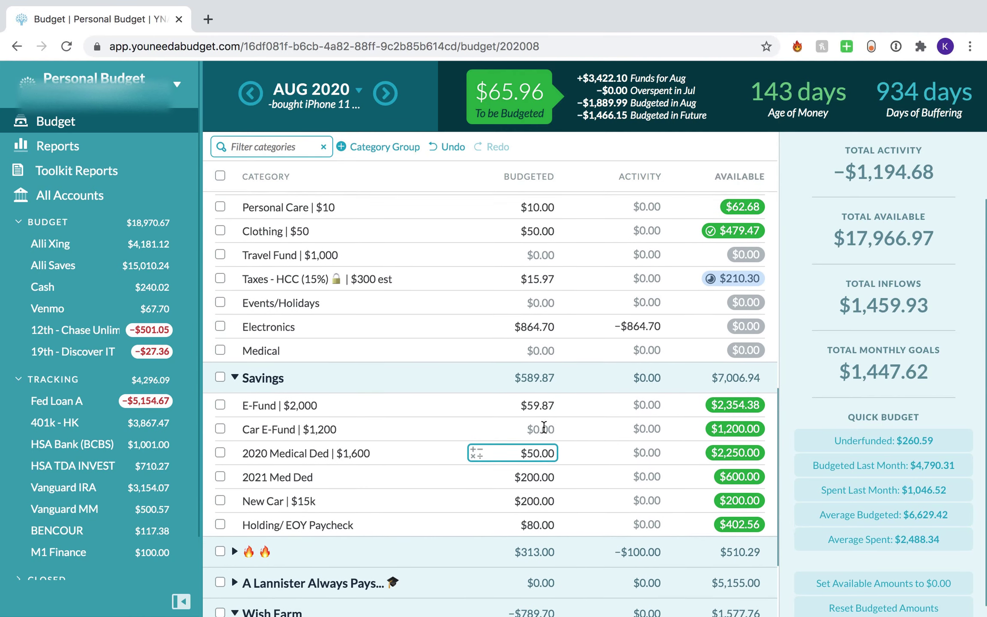
pyautogui.scroll(-4, 588, 344)
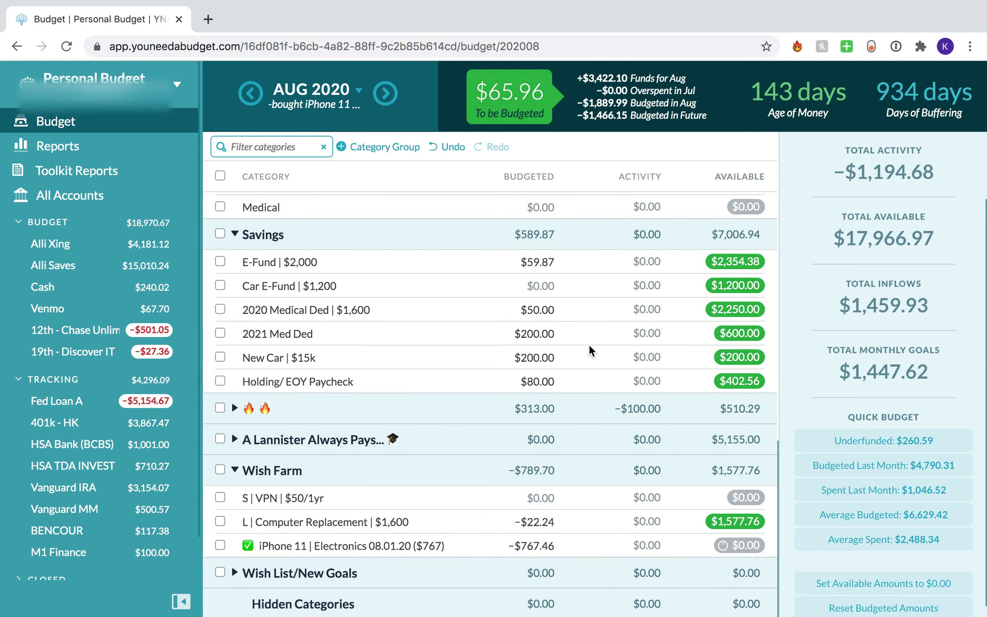
# Examine the Computer Replacement category's August details, quick budget figures and note
pyautogui.click(538, 522)
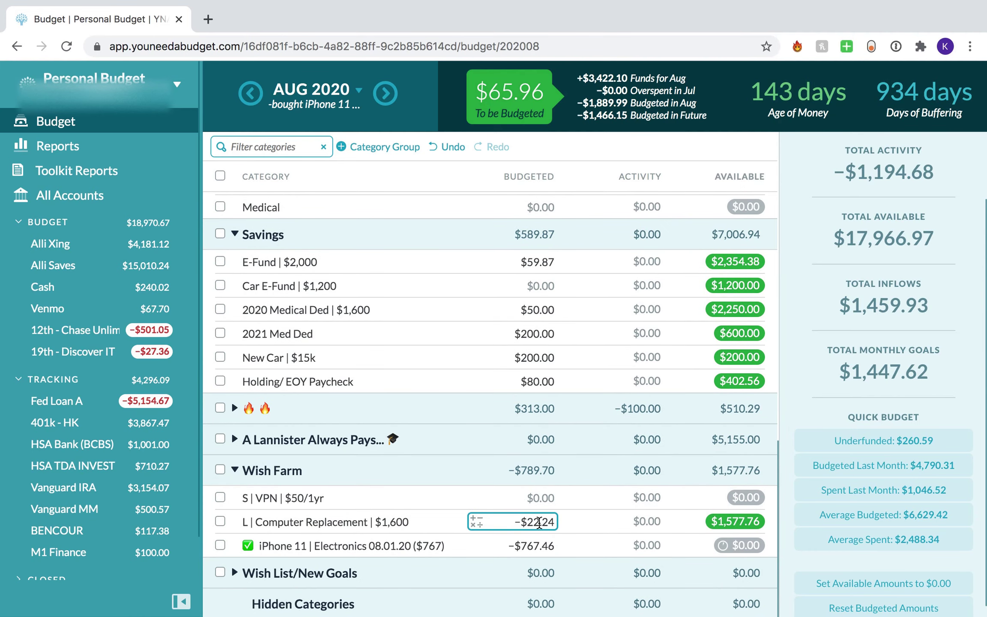
pyautogui.press('Escape')
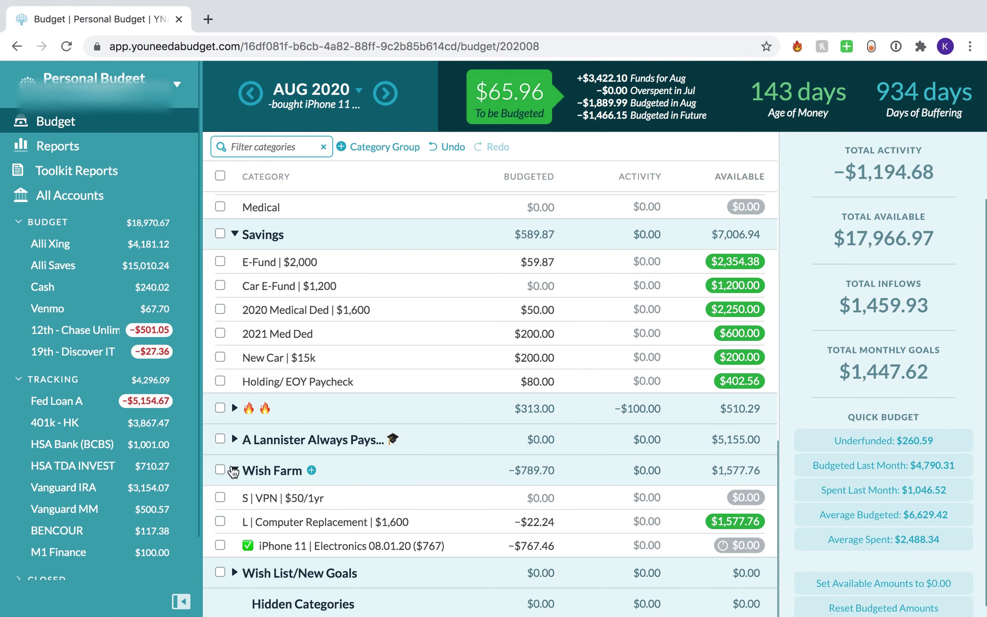
pyautogui.click(589, 517)
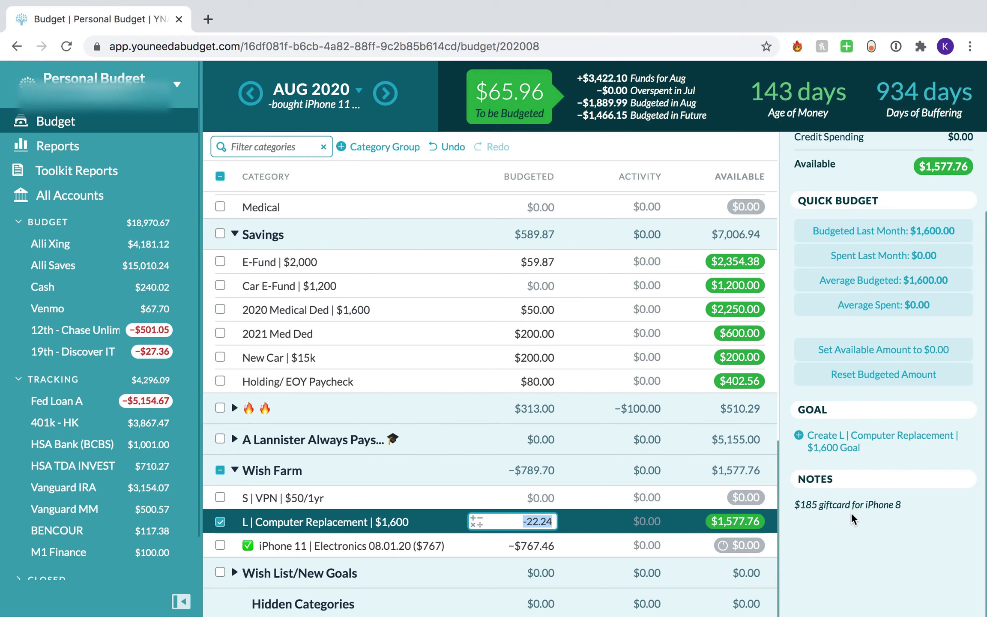
pyautogui.click(220, 522)
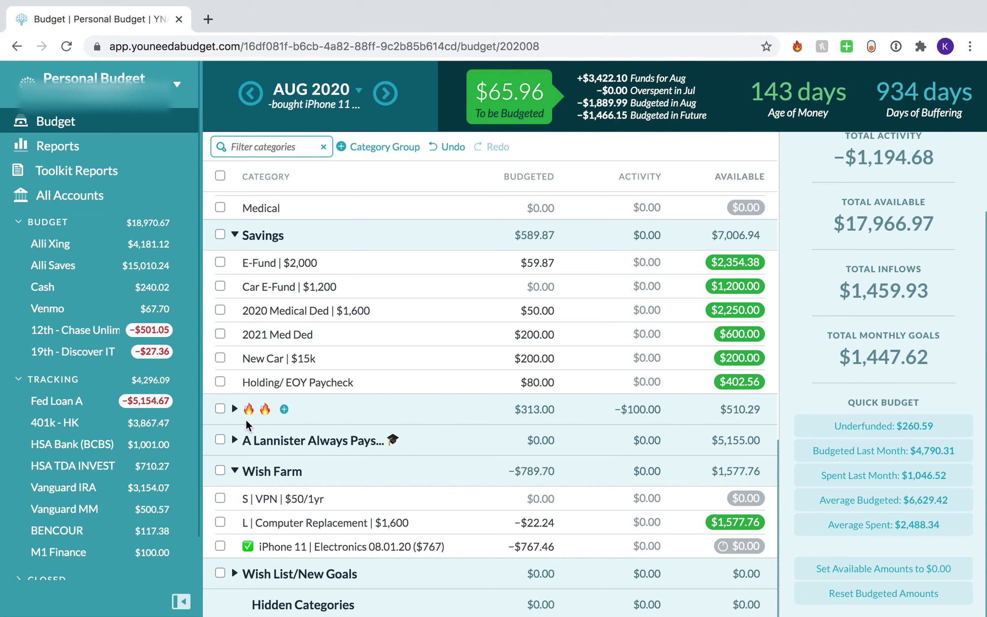
# Collapse the Wish Farm group, expand the 🔥🔥 group and add 12 to the M1 Finance Savings category's August budgeted amount
pyautogui.click(237, 472)
pyautogui.click(234, 480)
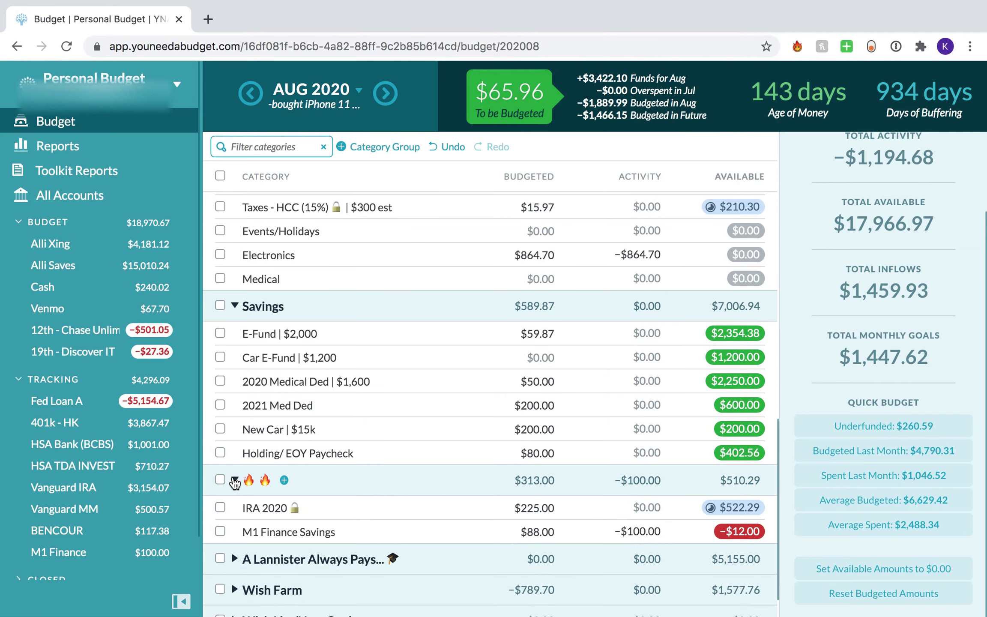
pyautogui.scroll(-1, 235, 483)
pyautogui.click(553, 484)
pyautogui.click(554, 485)
pyautogui.write('+12')
pyautogui.press('Return')
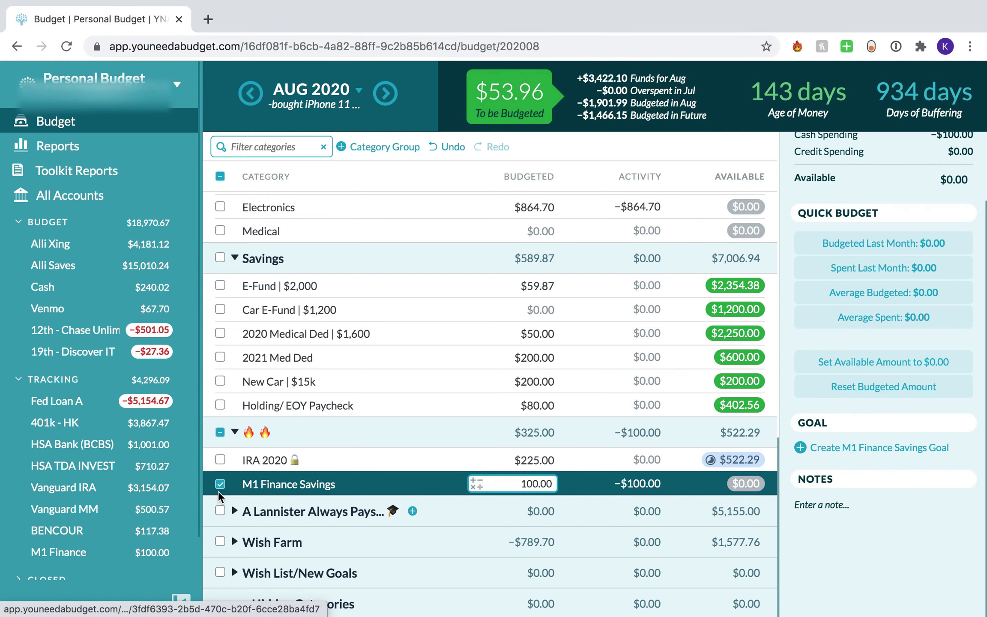
pyautogui.click(226, 483)
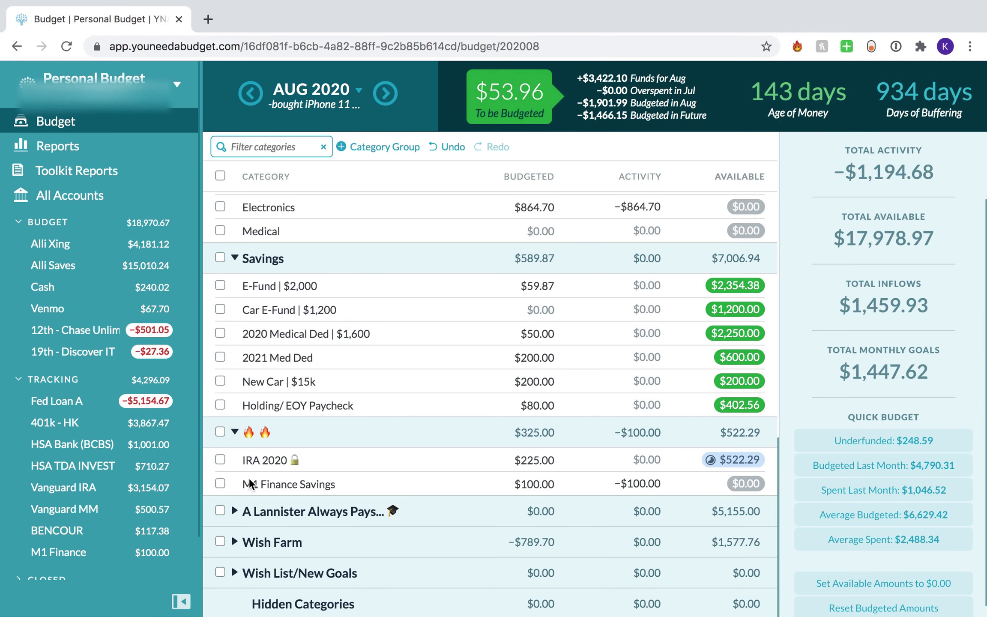
# Set the 1Password category's August budgeted amount to 24 in the Subscriptions group
pyautogui.scroll(10, 329, 468)
pyautogui.scroll(-1, 329, 467)
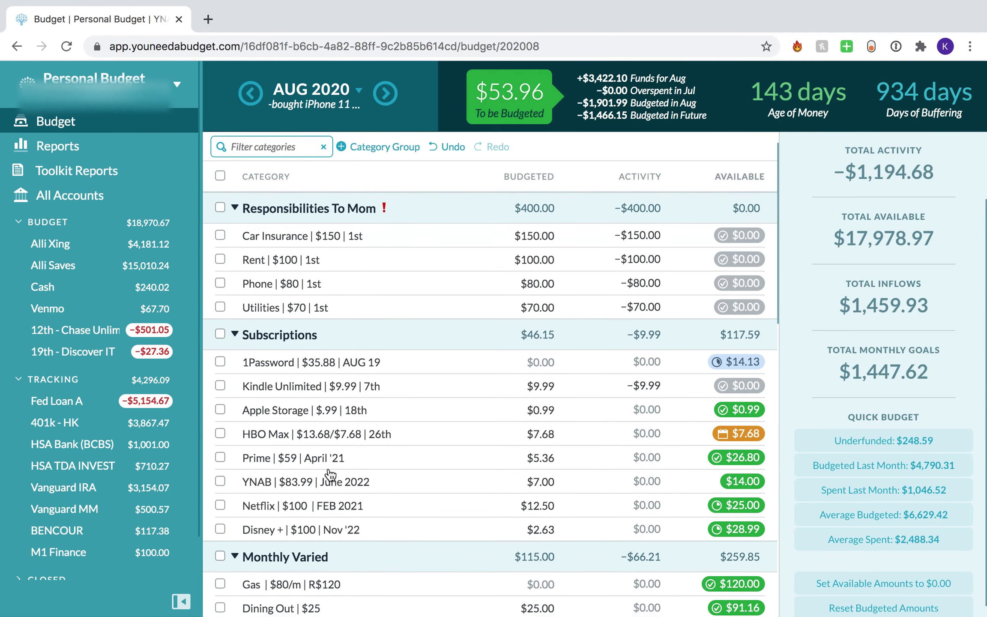
pyautogui.click(405, 362)
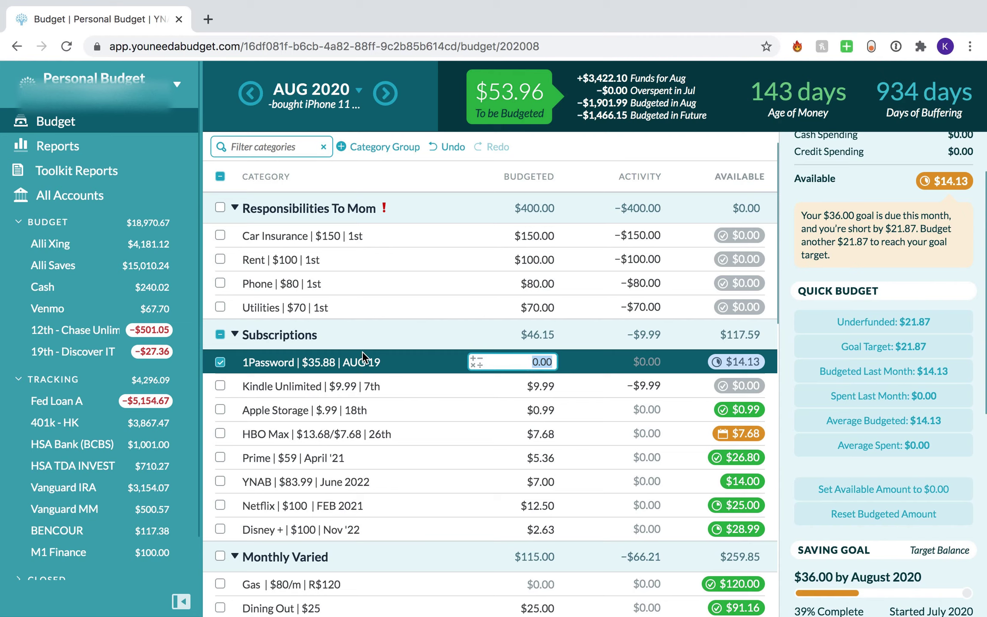
pyautogui.write('24')
pyautogui.press('Return')
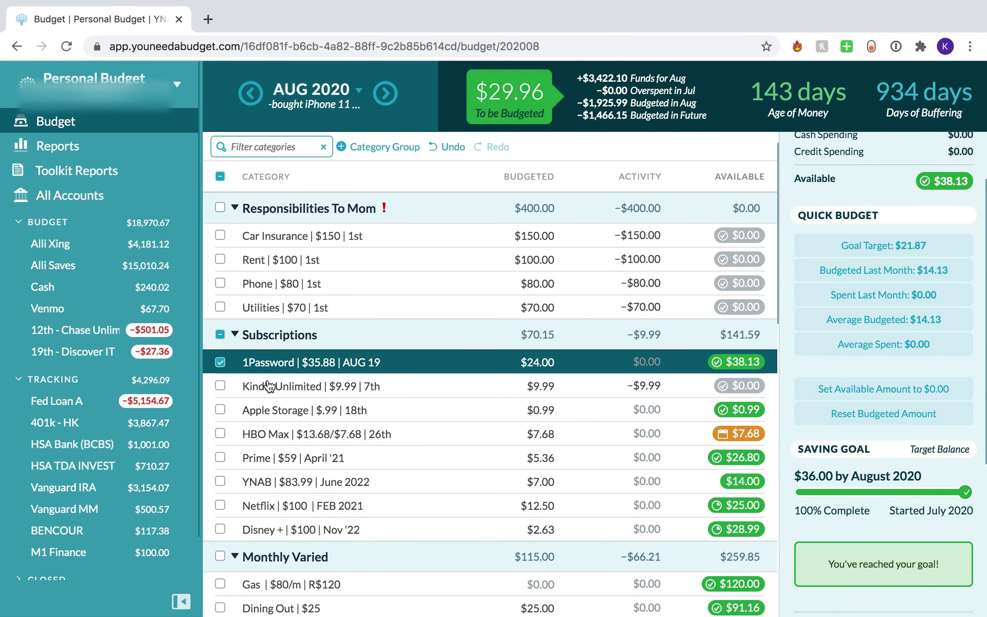
pyautogui.click(220, 362)
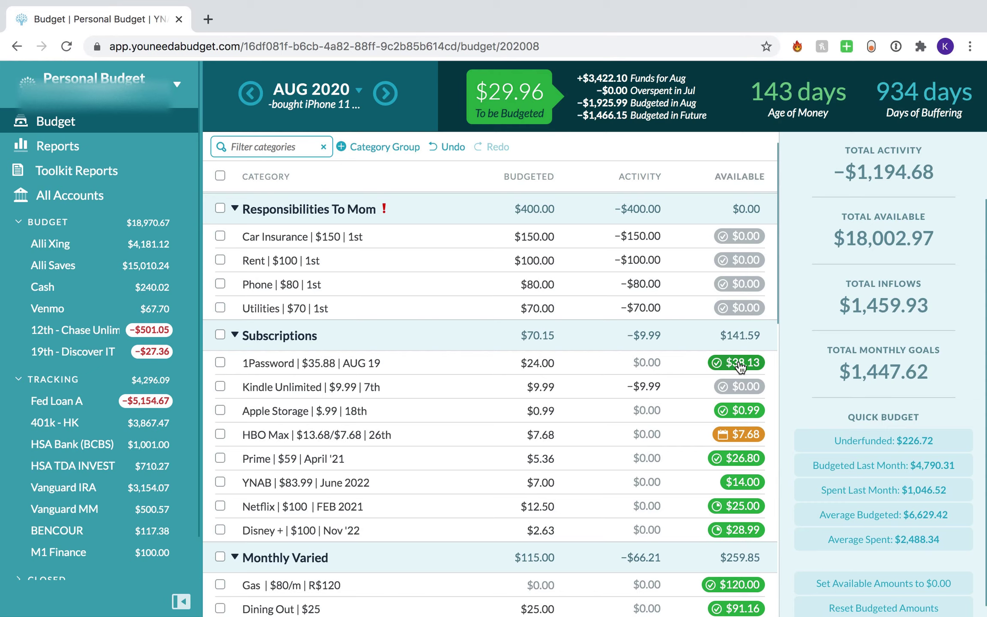
# Review the goals and details of the Subscriptions categories from 1Password through Prime
pyautogui.click(493, 364)
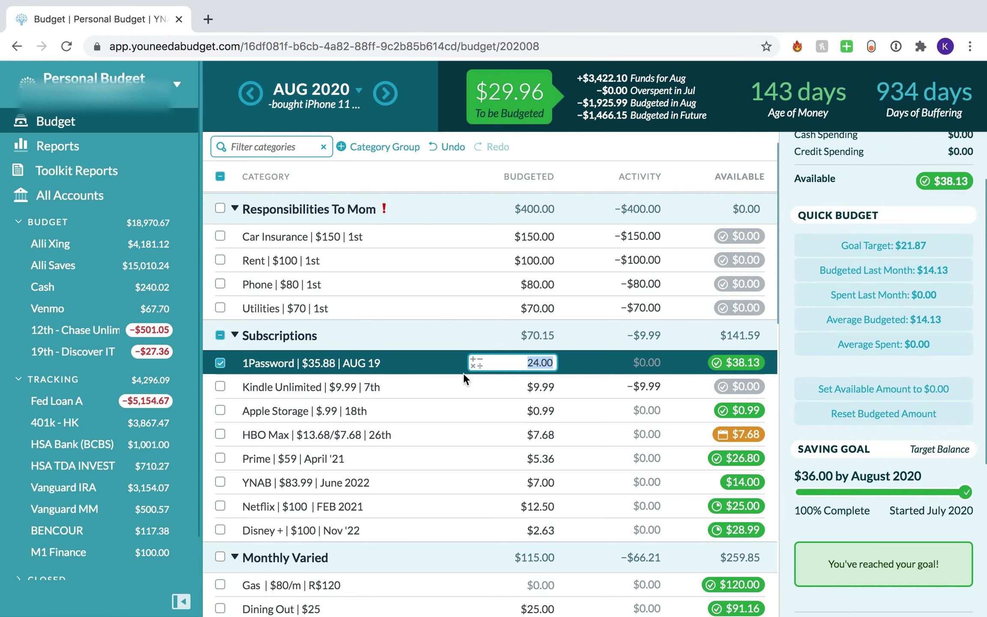
pyautogui.click(216, 361)
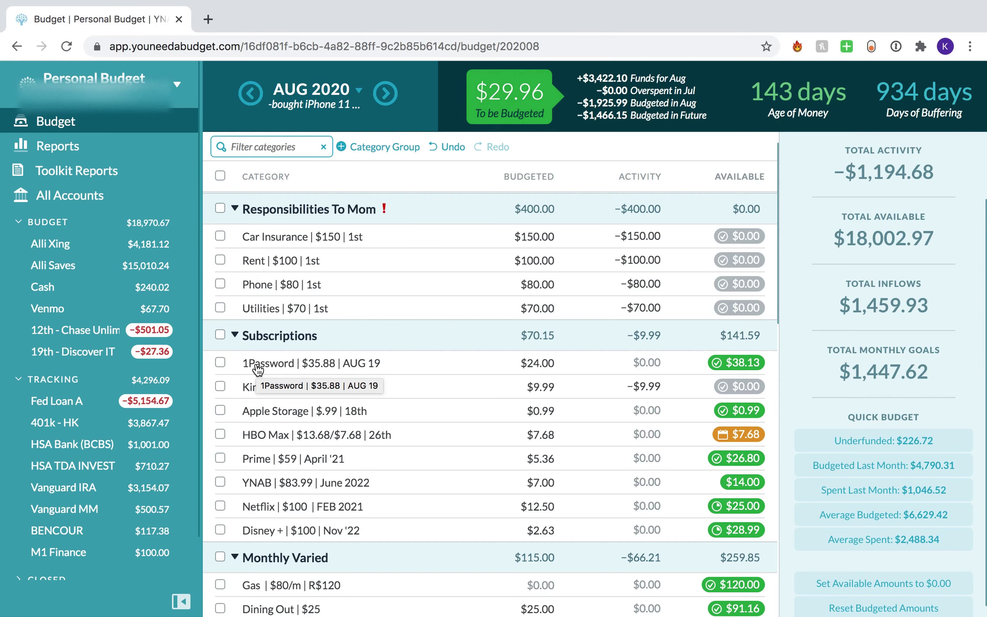
pyautogui.scroll(-5, 282, 422)
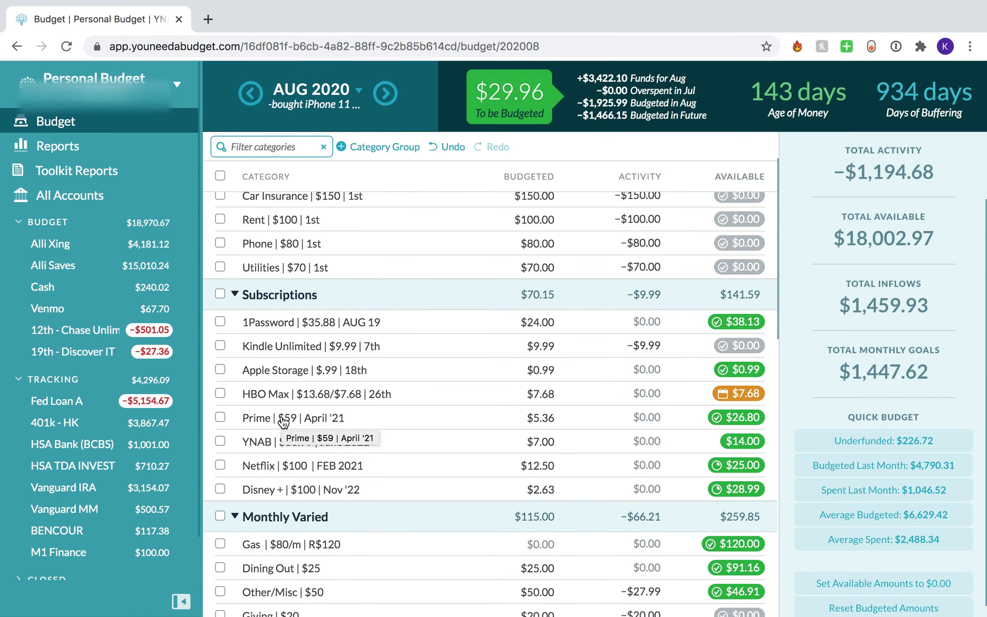
pyautogui.scroll(3, 283, 423)
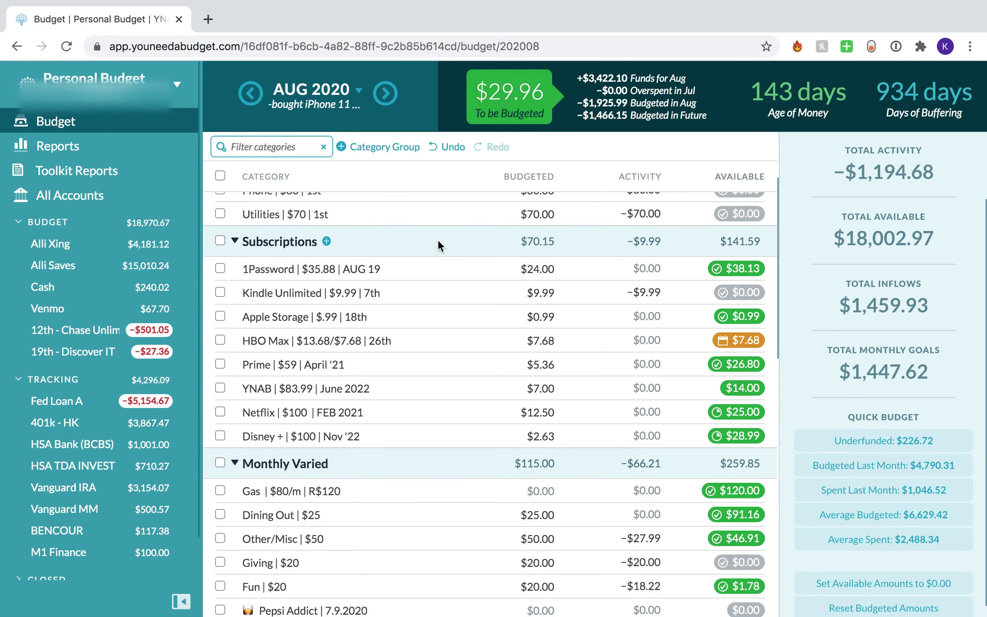
pyautogui.click(445, 268)
pyautogui.press('Down')
pyautogui.press('Down')
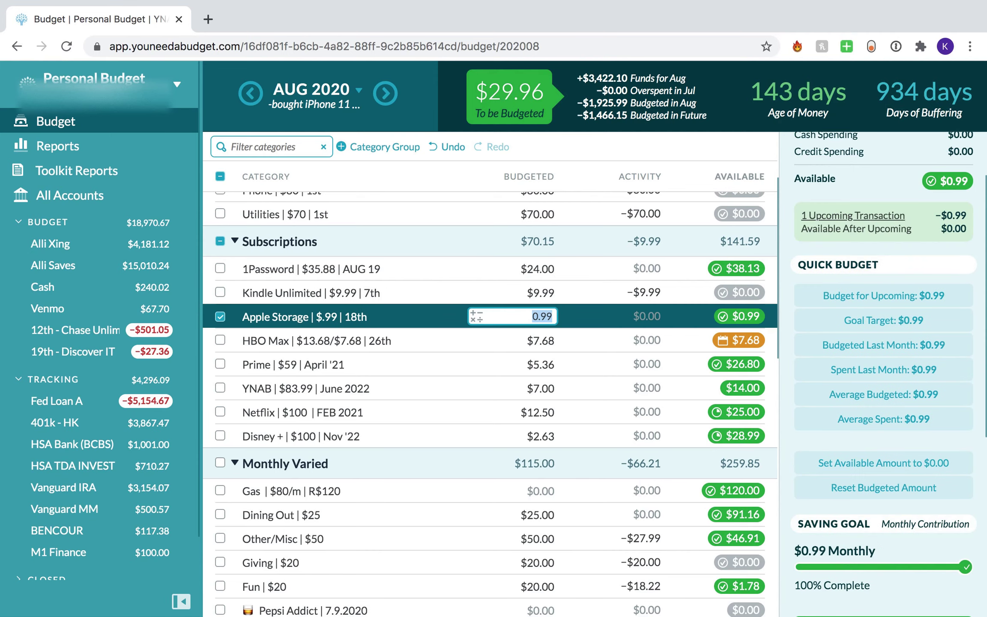
pyautogui.press('Down')
pyautogui.press('Down')
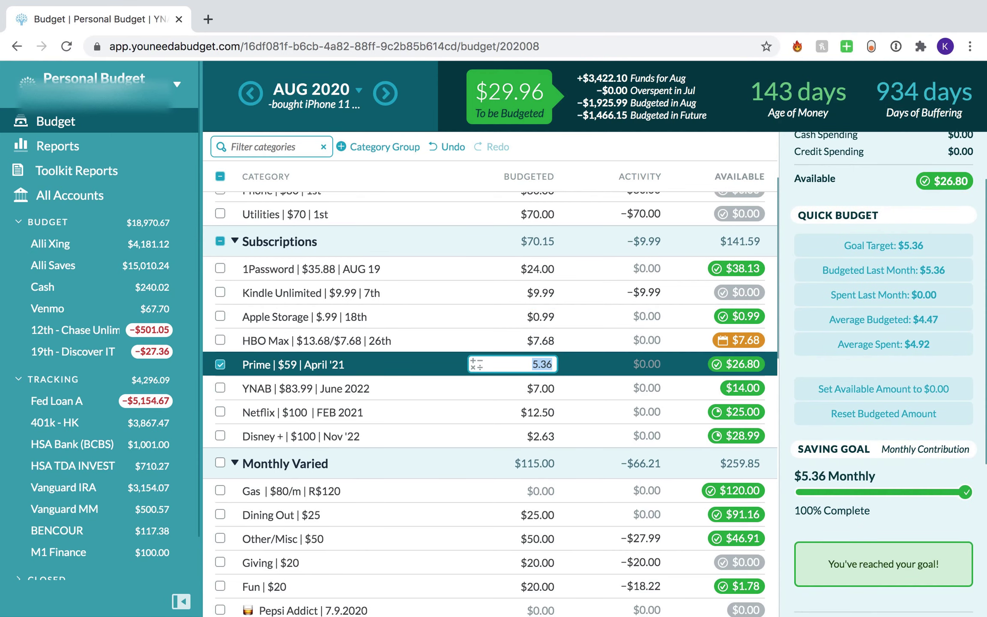
pyautogui.click(219, 364)
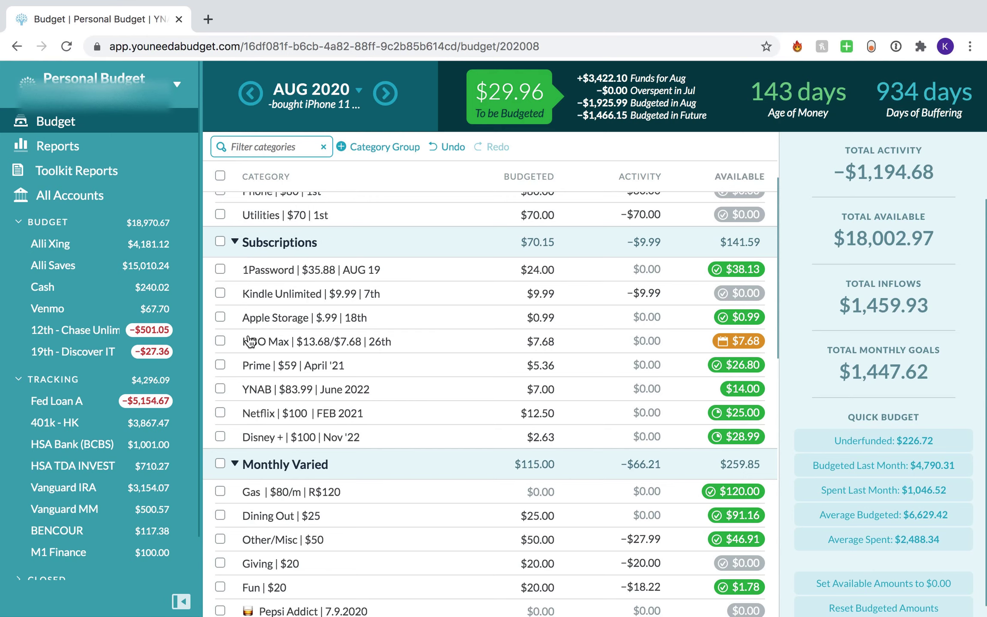
pyautogui.scroll(3, 251, 342)
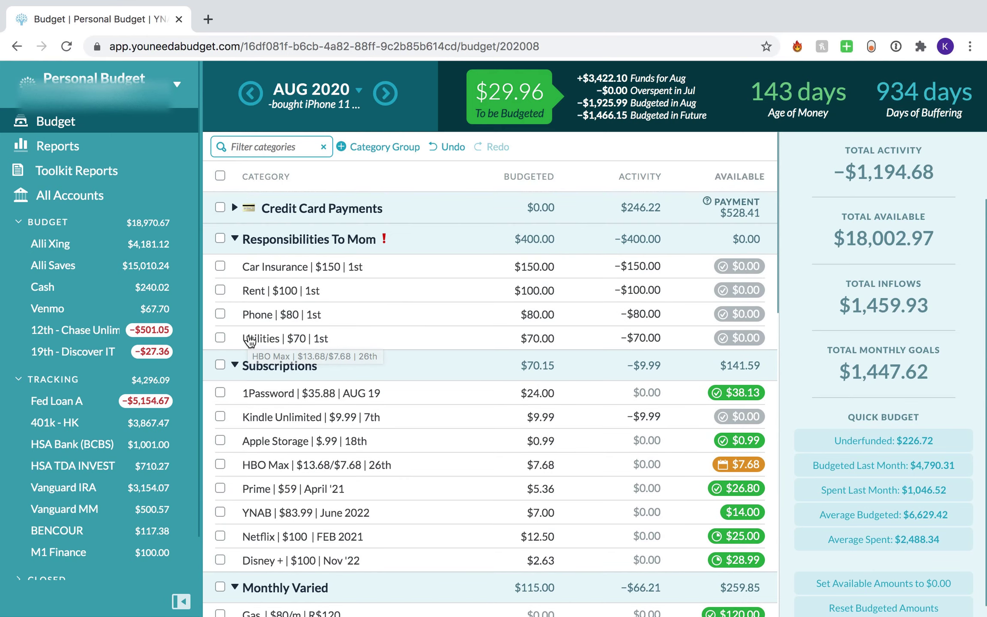
# Add 20 to the Dad category's August budgeted amount in the Winter Is Coming group
pyautogui.scroll(-10, 265, 345)
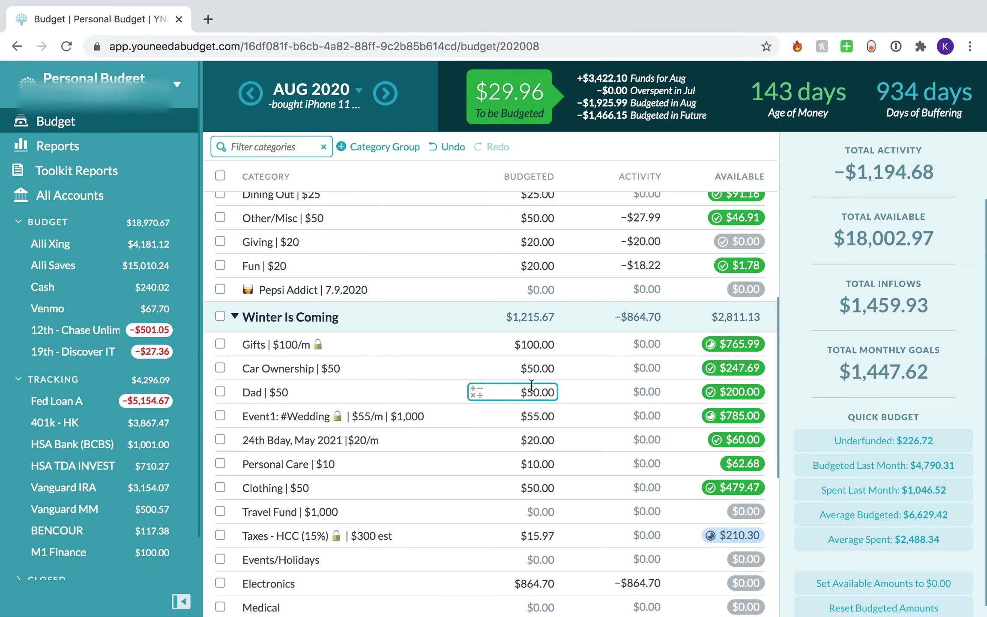
pyautogui.click(555, 390)
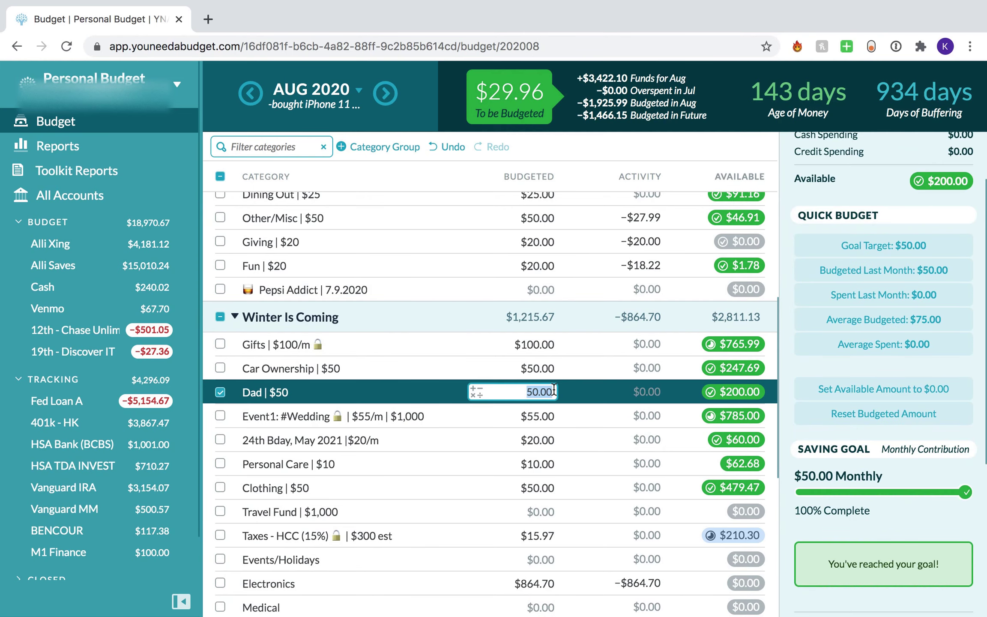
pyautogui.press('Right')
pyautogui.write('+20')
pyautogui.press('Return')
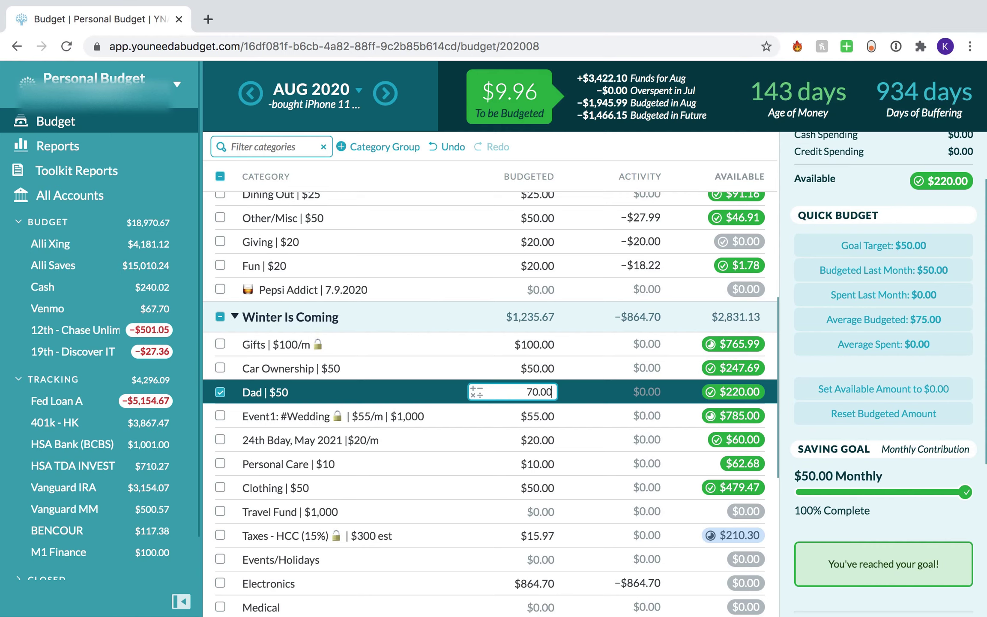
pyautogui.click(220, 392)
# Check the Dad category's available amount in the October 2020 budget and return to August 2020
pyautogui.click(350, 90)
pyautogui.click(295, 252)
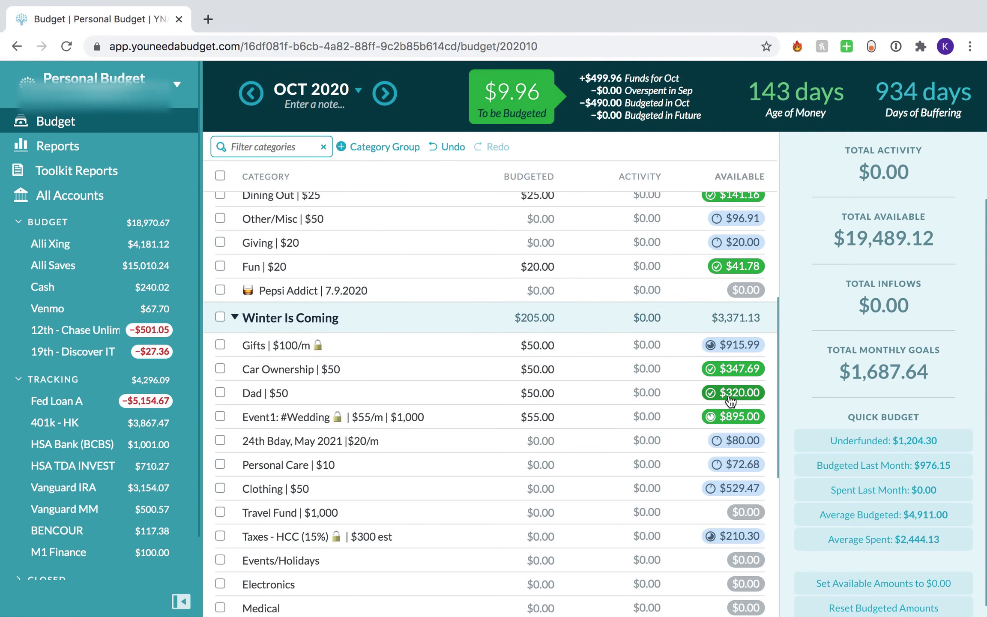
pyautogui.moveTo(731, 402)
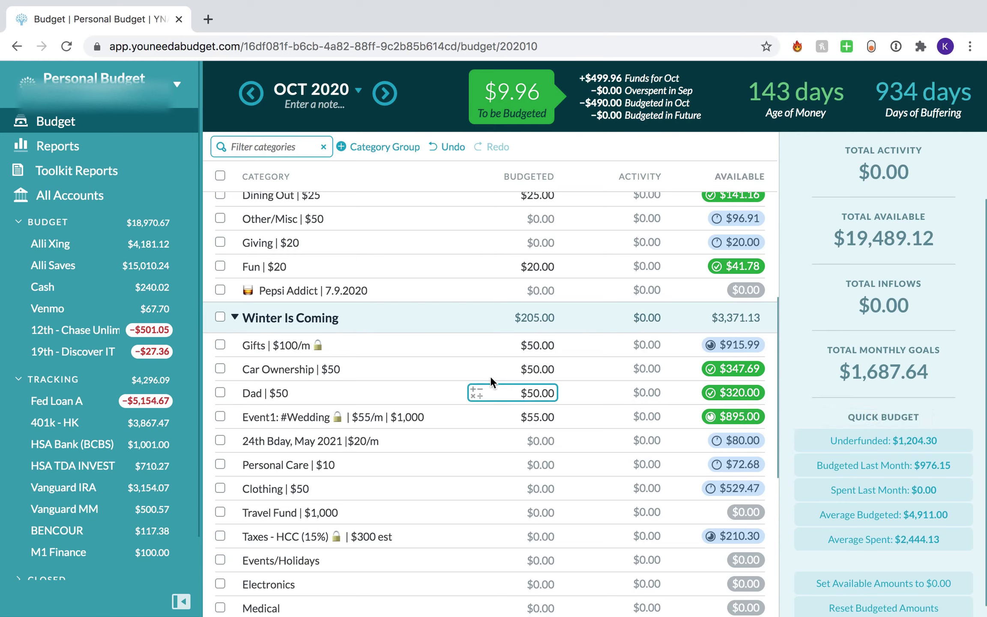
pyautogui.click(318, 94)
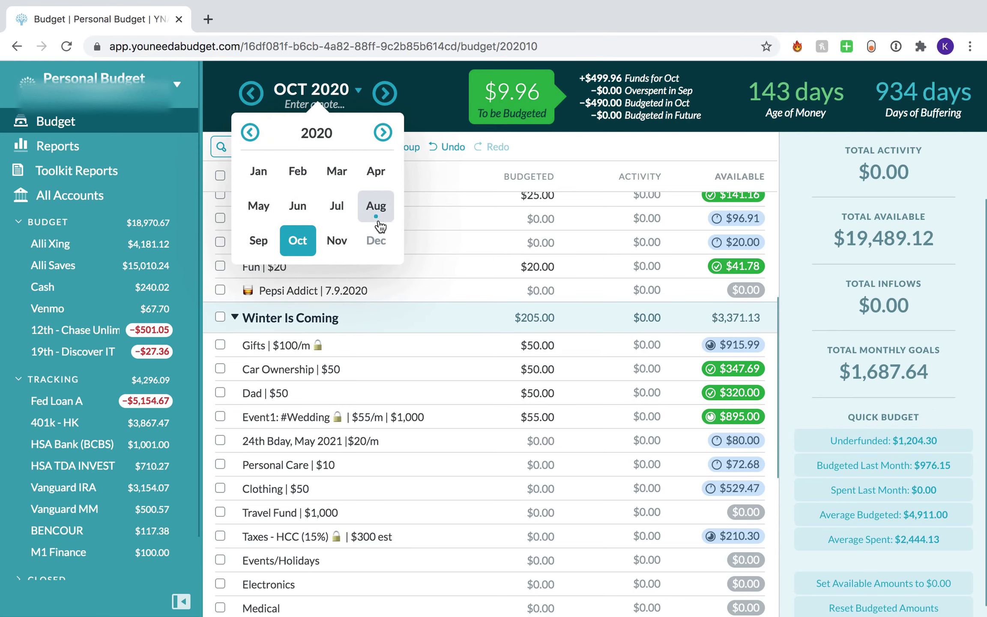
pyautogui.click(381, 219)
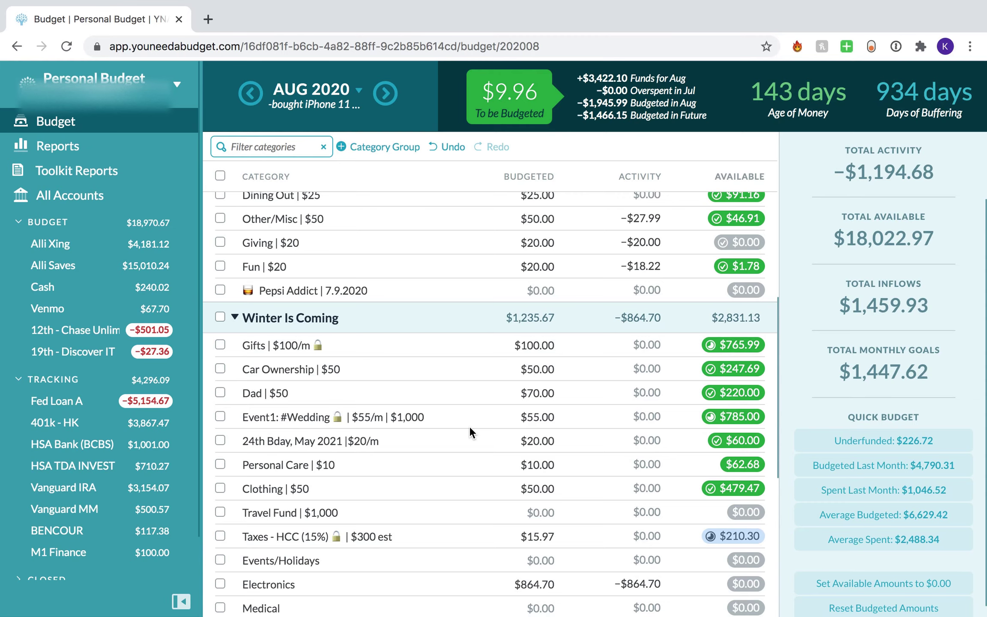
# Add 9.96 to the Holding/ EOY Paycheck category's August budgeted amount in the Savings group
pyautogui.scroll(-6, 480, 429)
pyautogui.scroll(-3, 482, 433)
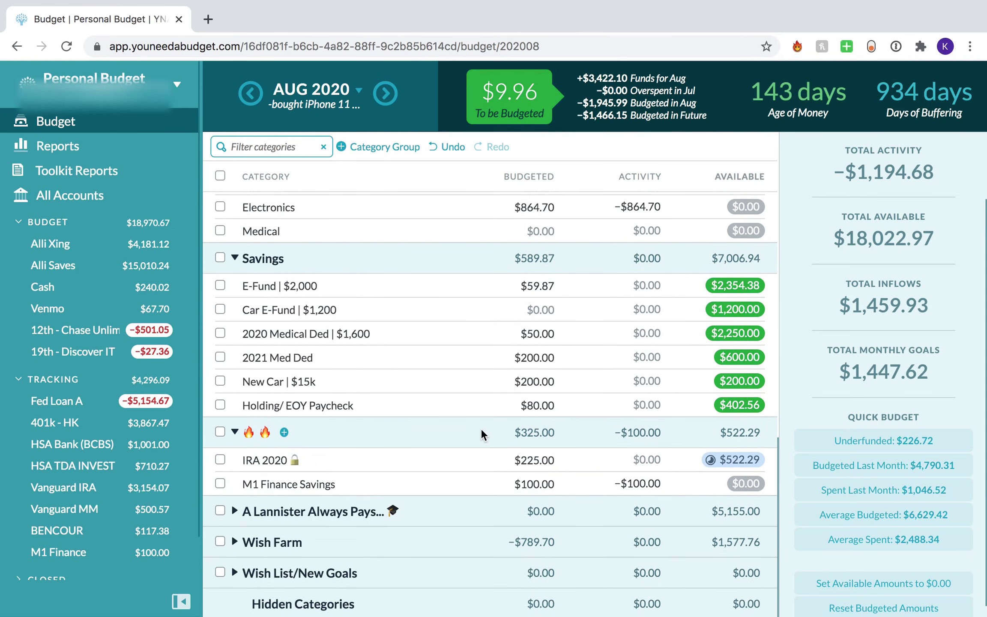
pyautogui.click(553, 403)
pyautogui.press('Right')
pyautogui.write('+9.96')
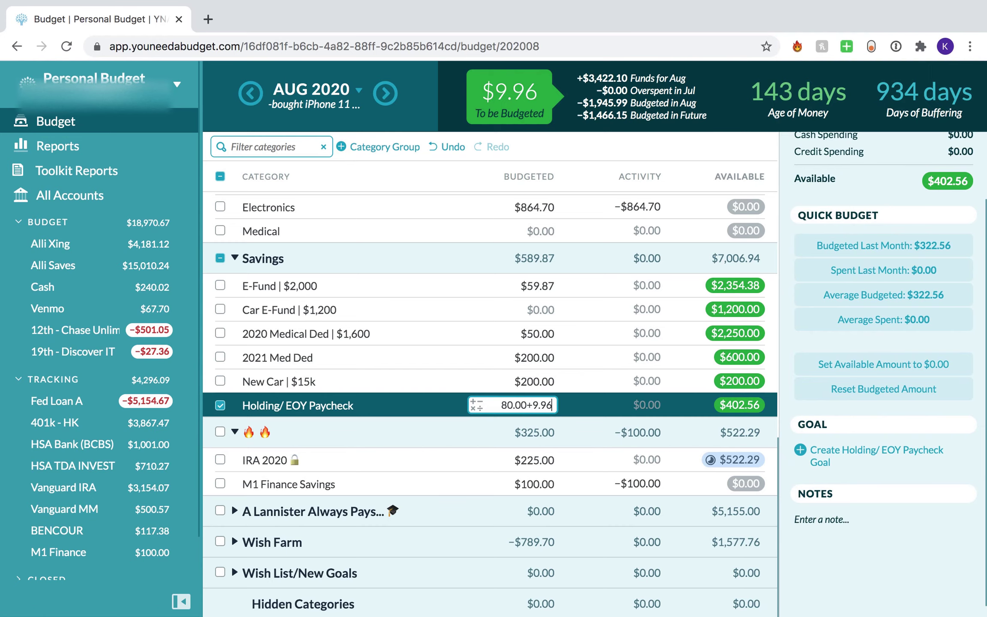
pyautogui.press('Return')
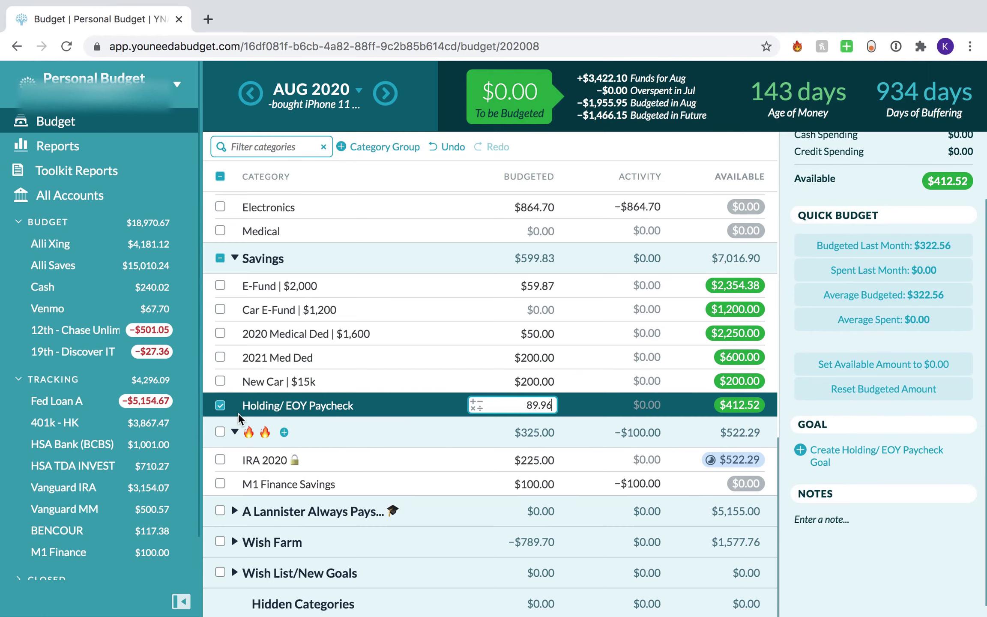
pyautogui.click(220, 405)
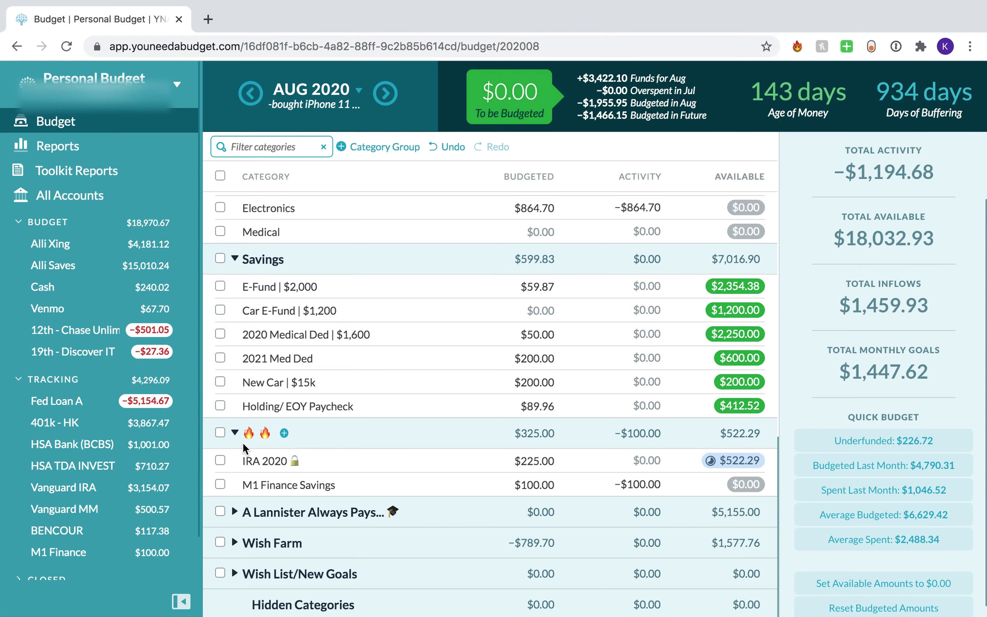
# Collapse the 🔥🔥 group and look back over the August budget categories up to Subscriptions
pyautogui.scroll(2, 238, 433)
pyautogui.scroll(-2, 238, 433)
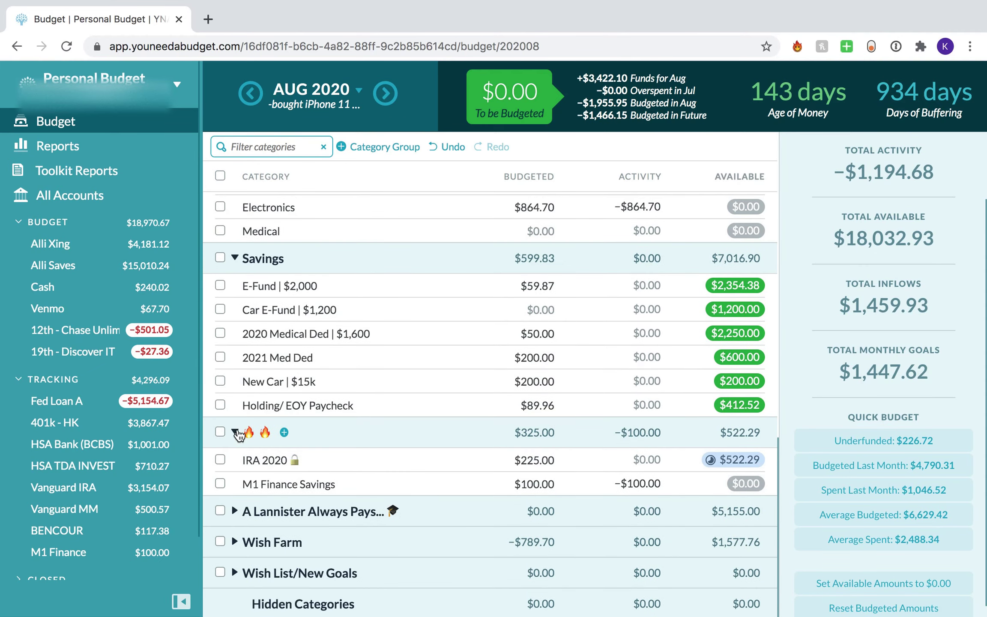
pyautogui.scroll(2, 238, 434)
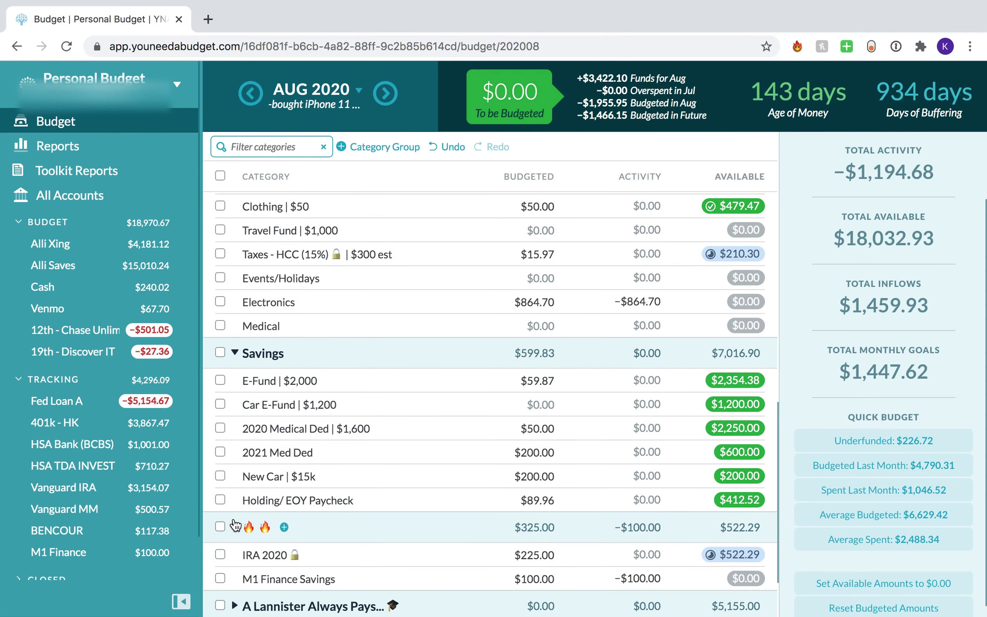
pyautogui.click(235, 527)
pyautogui.scroll(3, 338, 455)
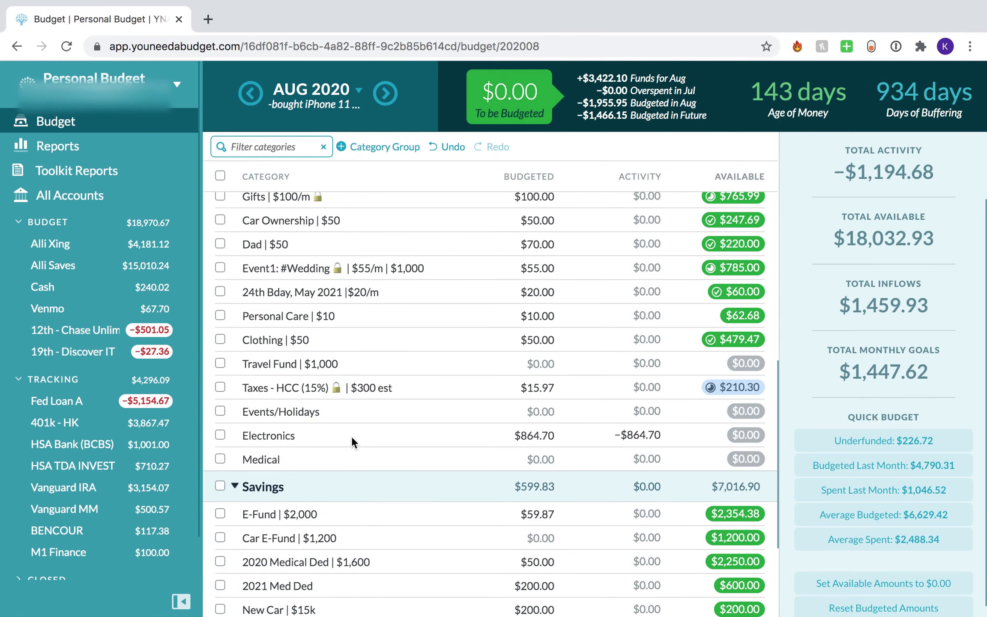
pyautogui.scroll(8, 352, 437)
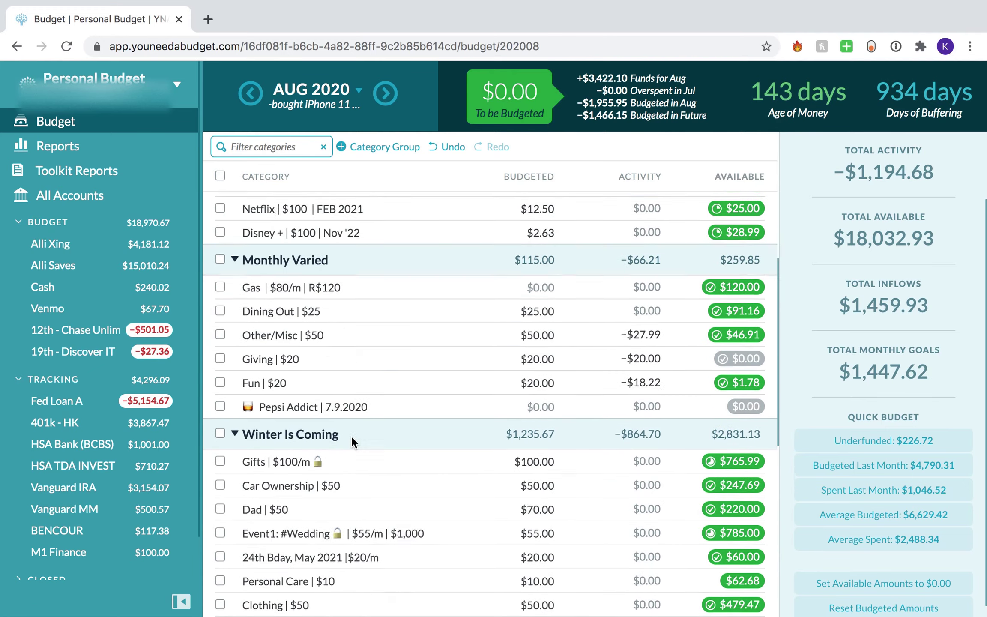
pyautogui.scroll(3, 352, 437)
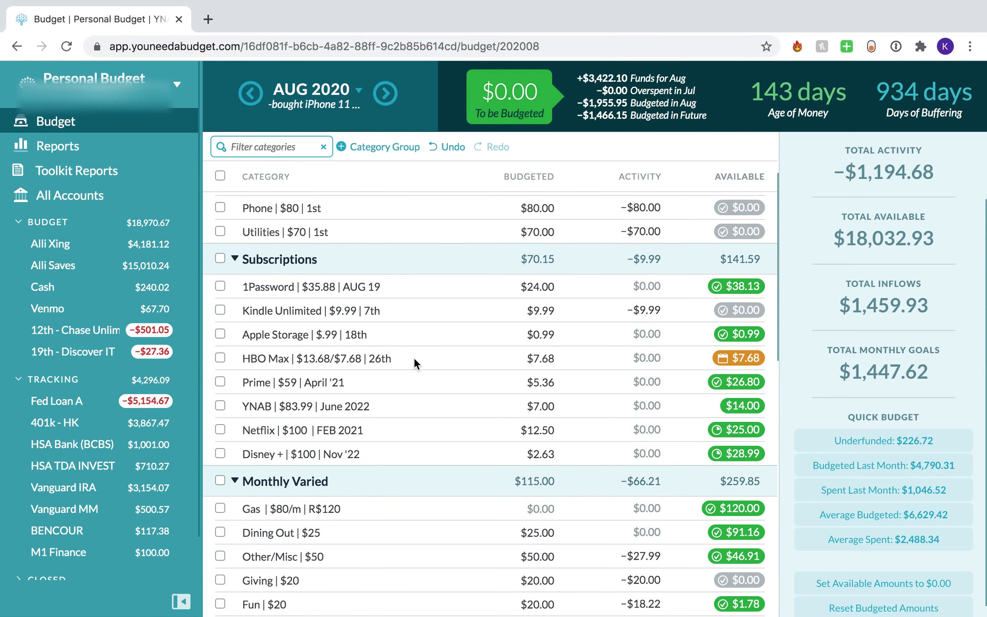
# Switch from August to the October 2020 budget and check the Subscriptions group's combined totals, leaving no categories selected
pyautogui.click(411, 403)
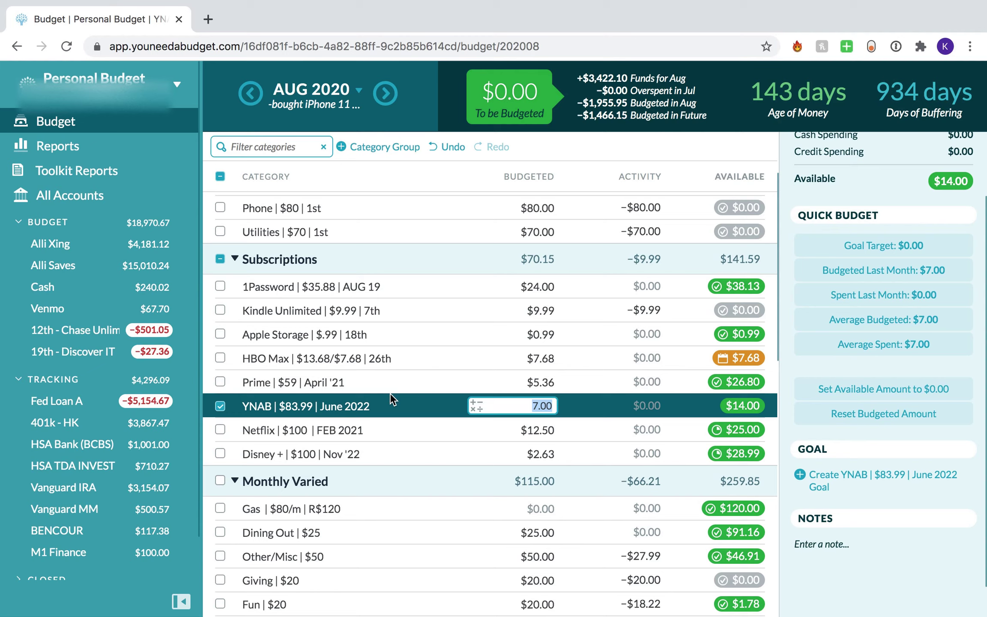
pyautogui.click(319, 88)
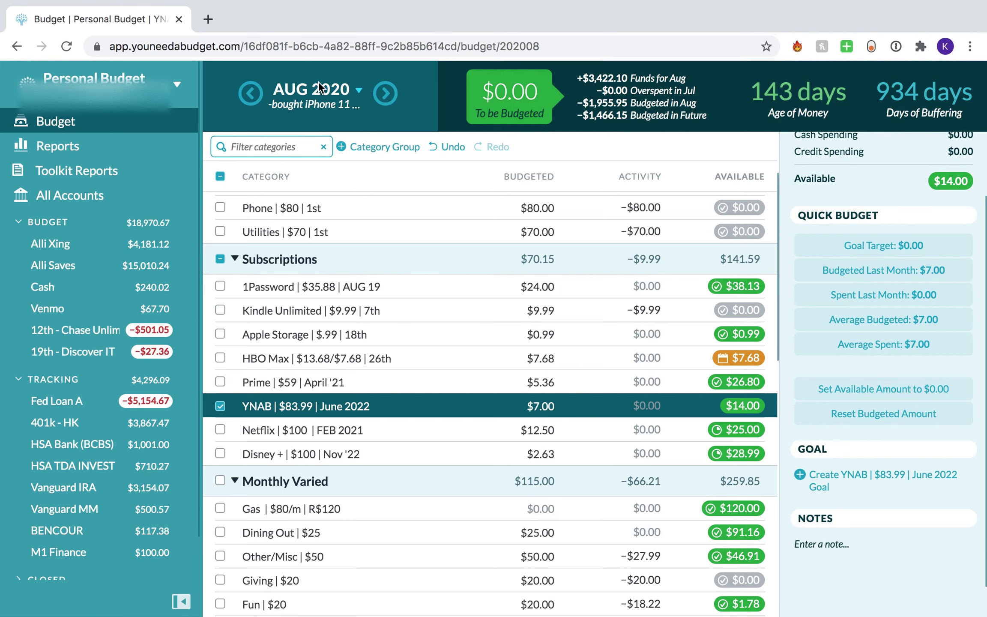
pyautogui.click(297, 240)
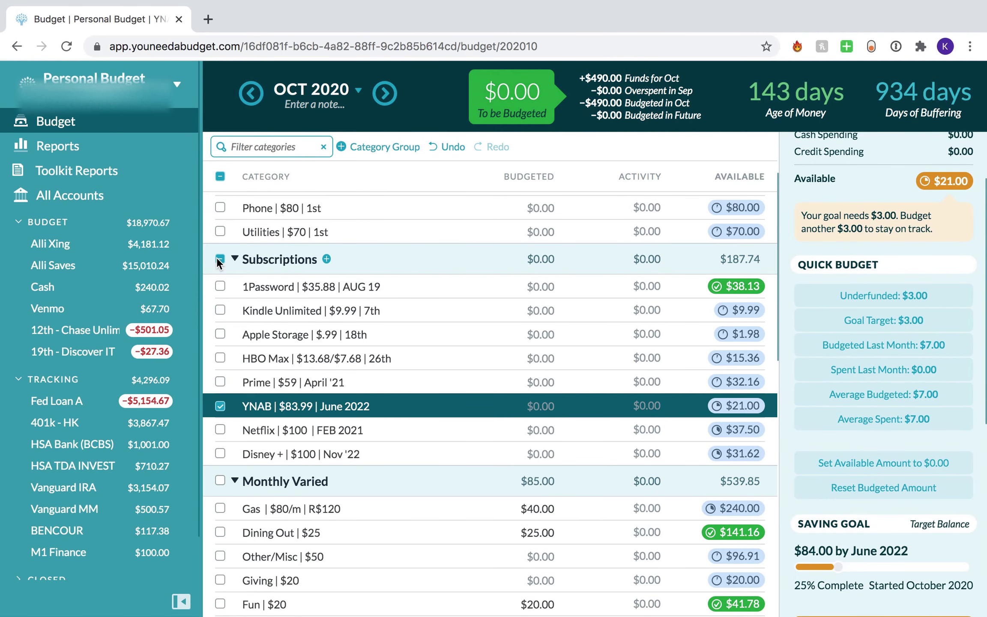
pyautogui.click(219, 259)
pyautogui.click(219, 260)
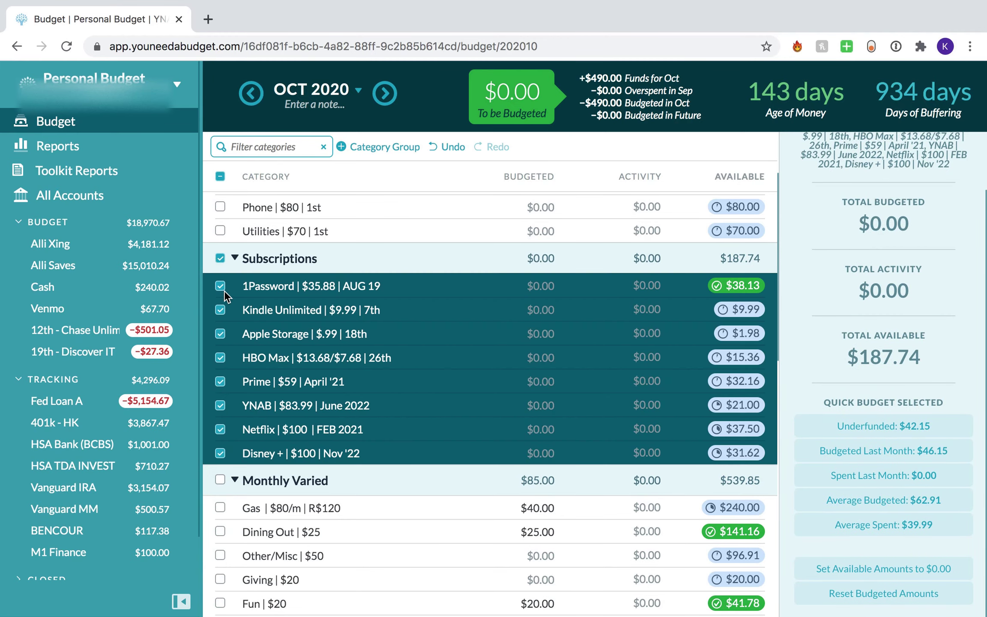
pyautogui.click(222, 288)
pyautogui.click(225, 264)
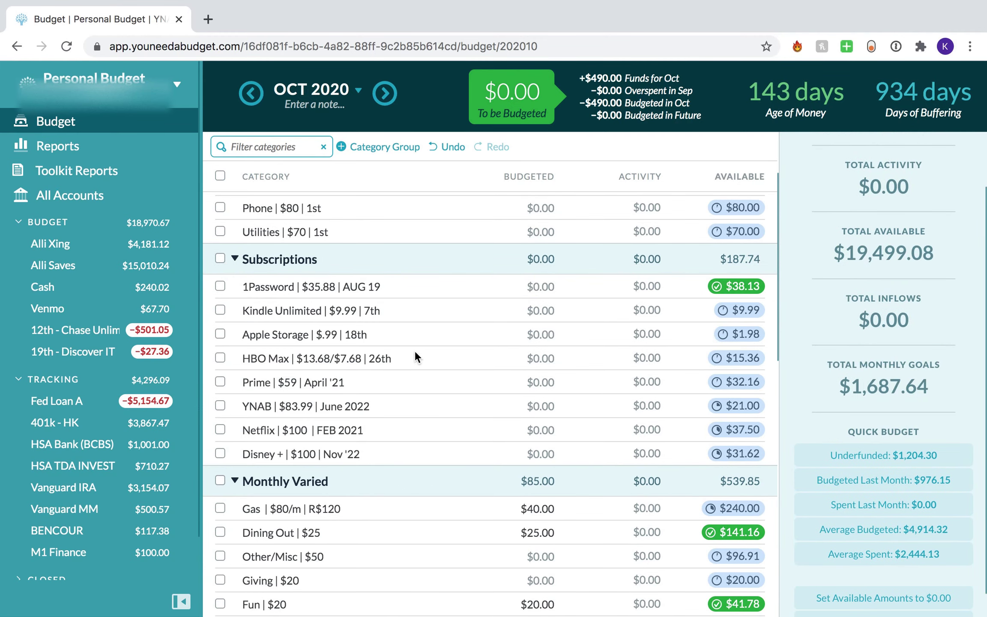
# Review the YNAB subscription category's saving goal for October 2020, return to August 2020 and deselect the category
pyautogui.click(451, 399)
pyautogui.scroll(-3, 704, 354)
pyautogui.scroll(3, 704, 355)
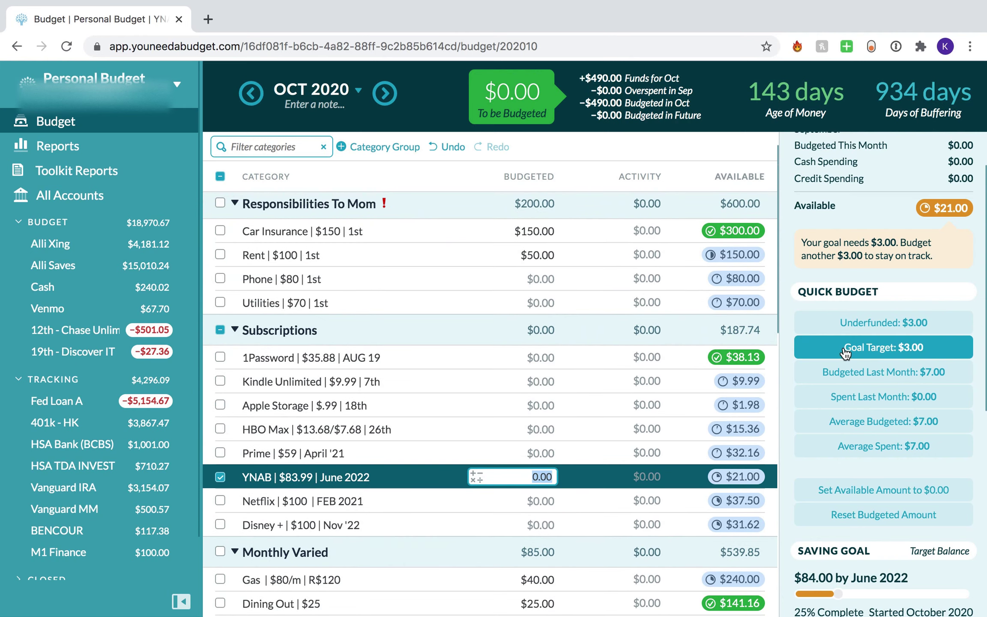
pyautogui.scroll(-3, 857, 352)
pyautogui.scroll(-3, 848, 447)
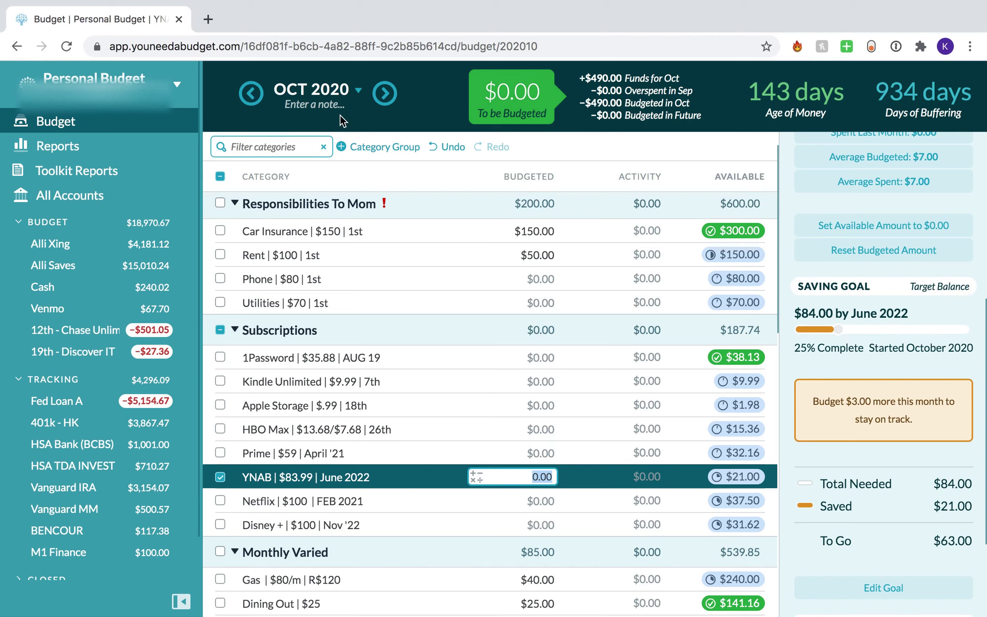
pyautogui.click(325, 90)
pyautogui.click(371, 203)
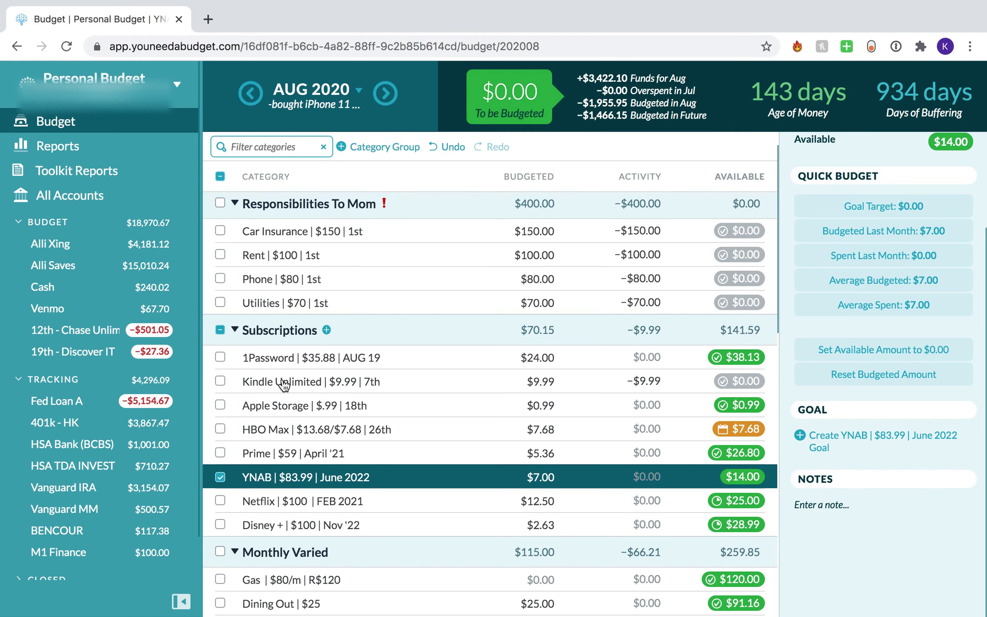
pyautogui.click(219, 476)
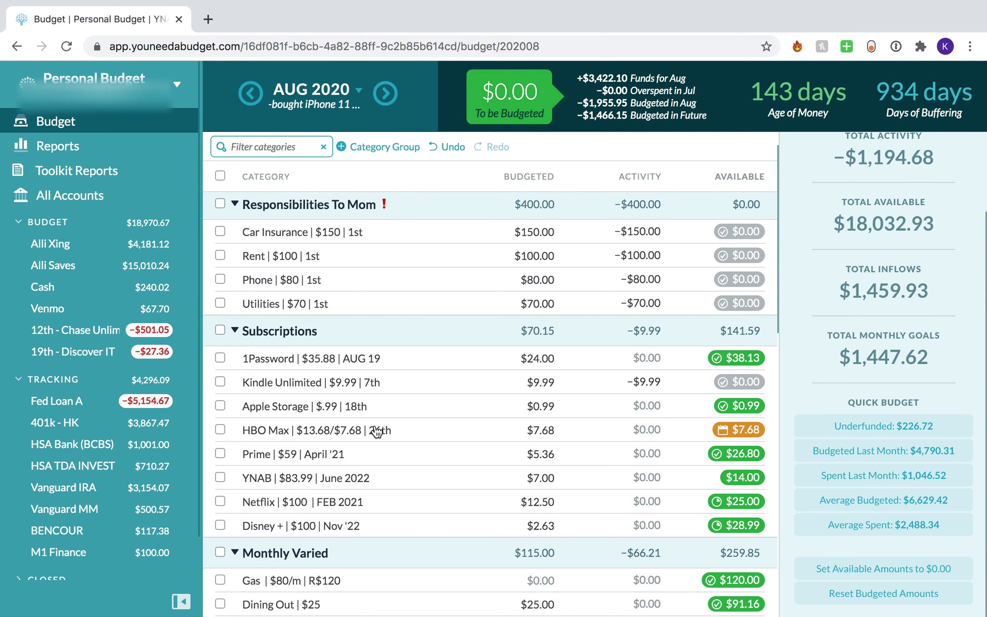
# Check the August details of the Phone and Rent categories in the Responsibilities To Mom group and clear the selection
pyautogui.scroll(1, 335, 441)
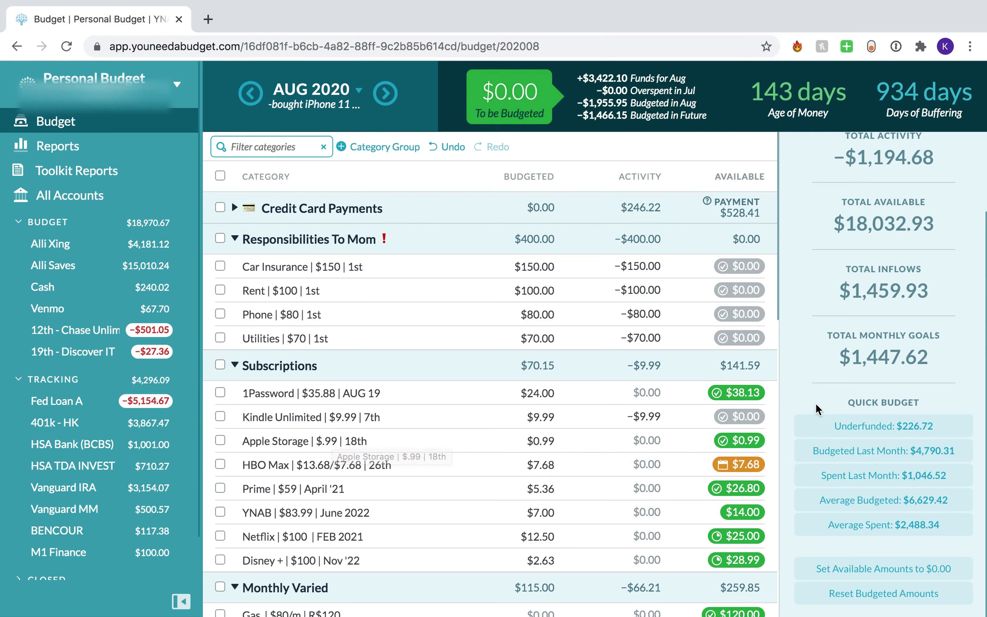
pyautogui.scroll(3, 815, 403)
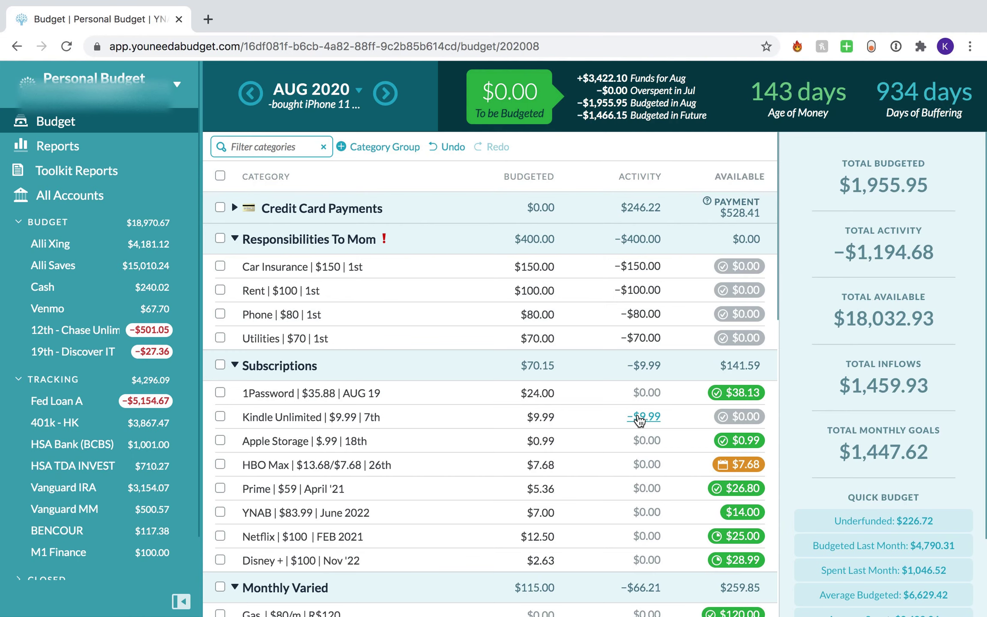
pyautogui.click(395, 312)
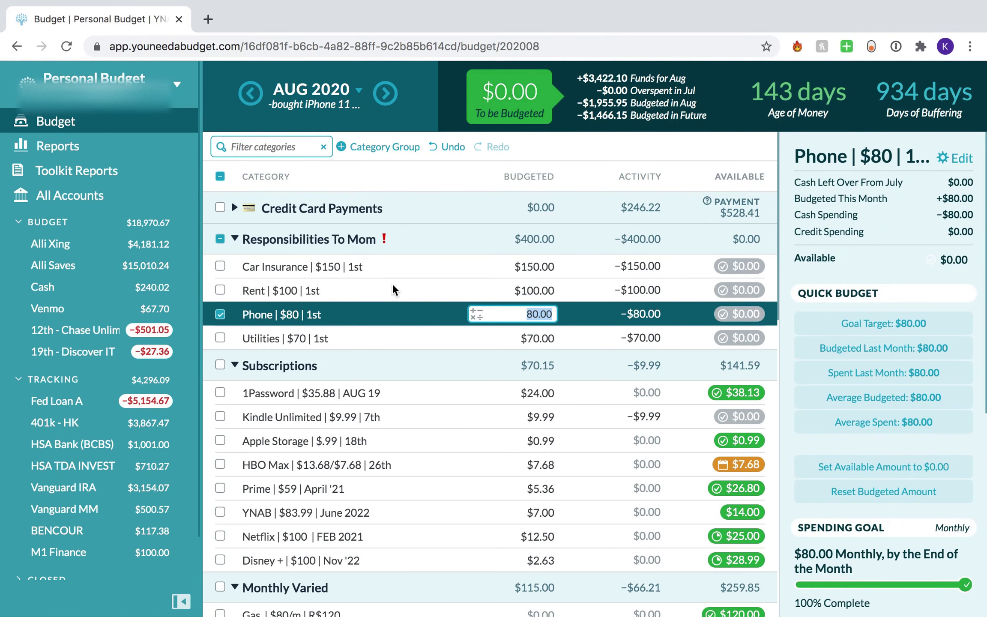
pyautogui.click(394, 288)
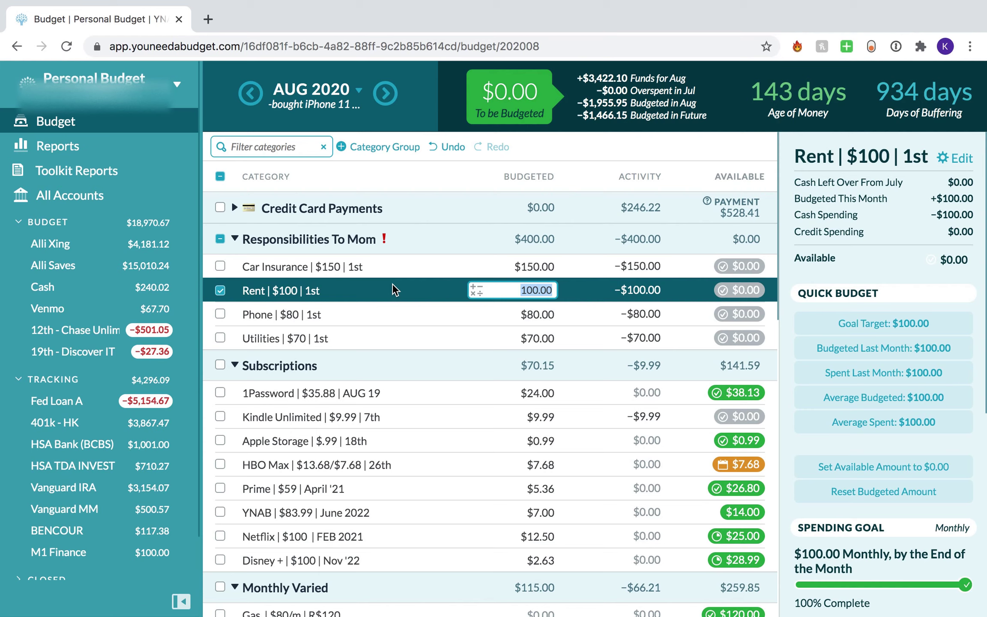
pyautogui.click(221, 291)
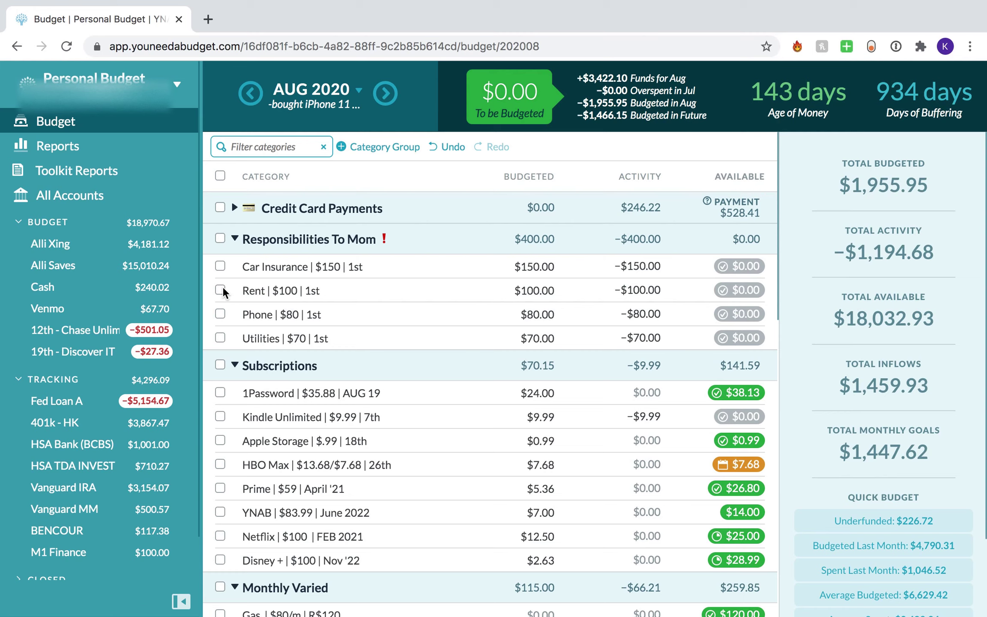
# Look over the August 2020 budget from Credit Card Payments through the Savings and Wish groups and return to the beginning
pyautogui.scroll(-1, 222, 286)
pyautogui.scroll(1, 222, 286)
pyautogui.scroll(-10, 222, 286)
pyautogui.scroll(10, 222, 286)
pyautogui.scroll(-10, 222, 292)
pyautogui.scroll(10, 222, 292)
pyautogui.scroll(-10, 222, 292)
pyautogui.scroll(10, 222, 292)
pyautogui.scroll(-1, 222, 292)
pyautogui.scroll(1, 222, 292)
pyautogui.scroll(-3, 222, 292)
pyautogui.scroll(3, 222, 292)
pyautogui.scroll(-10, 258, 318)
pyautogui.scroll(10, 259, 318)
pyautogui.scroll(-10, 253, 337)
pyautogui.scroll(10, 254, 338)
pyautogui.scroll(-10, 254, 338)
pyautogui.scroll(10, 254, 338)
pyautogui.scroll(-8, 313, 377)
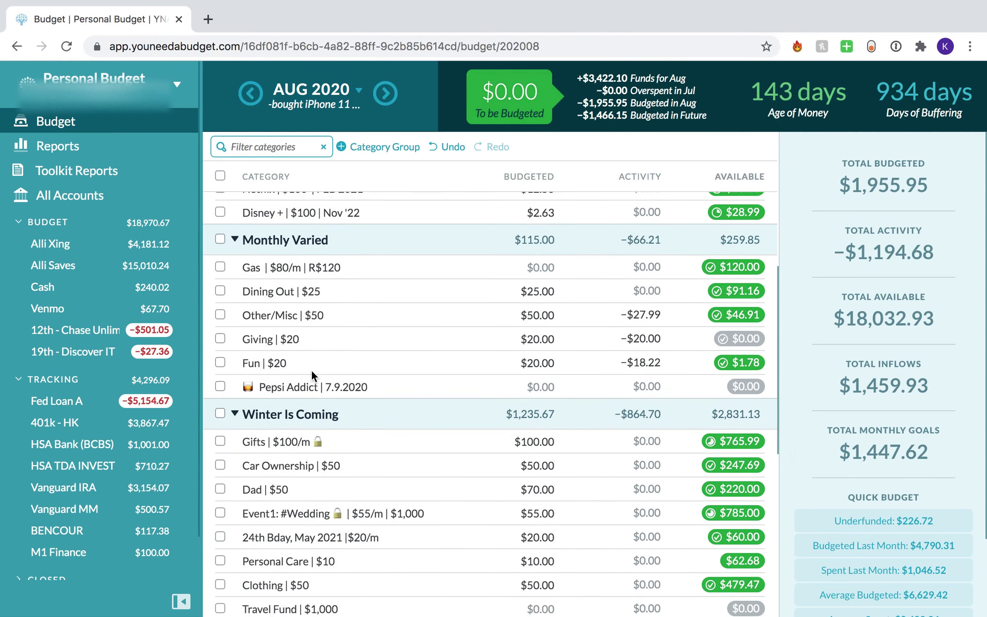
pyautogui.scroll(-5, 312, 373)
pyautogui.scroll(-5, 312, 373)
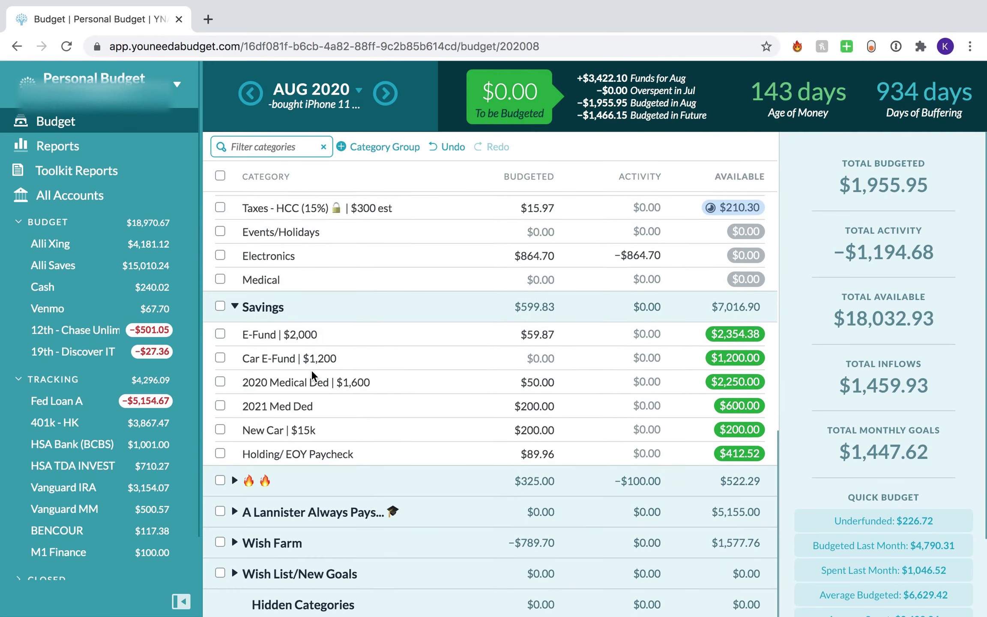
pyautogui.scroll(15, 310, 370)
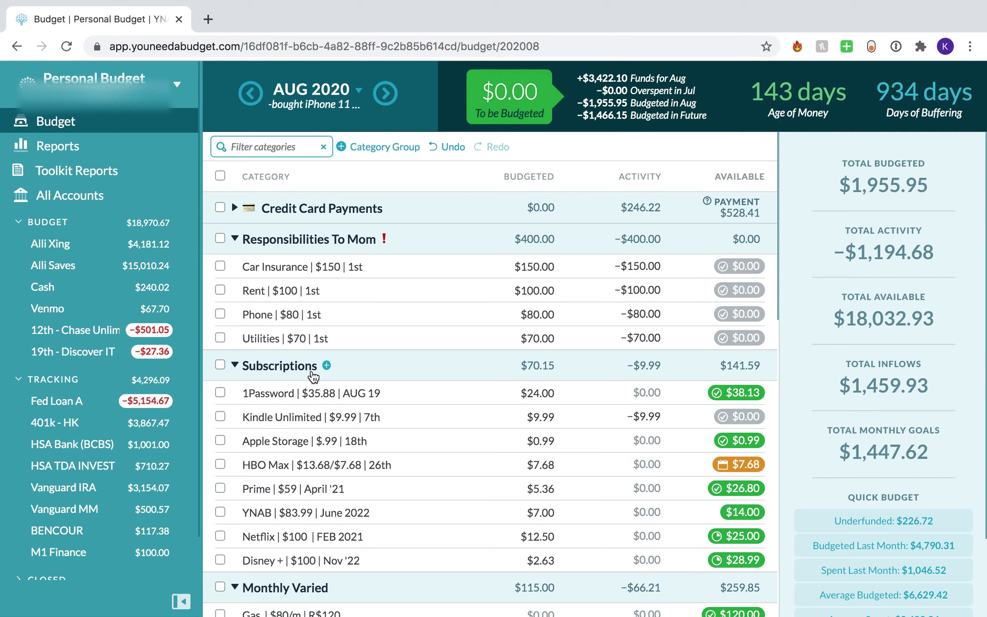